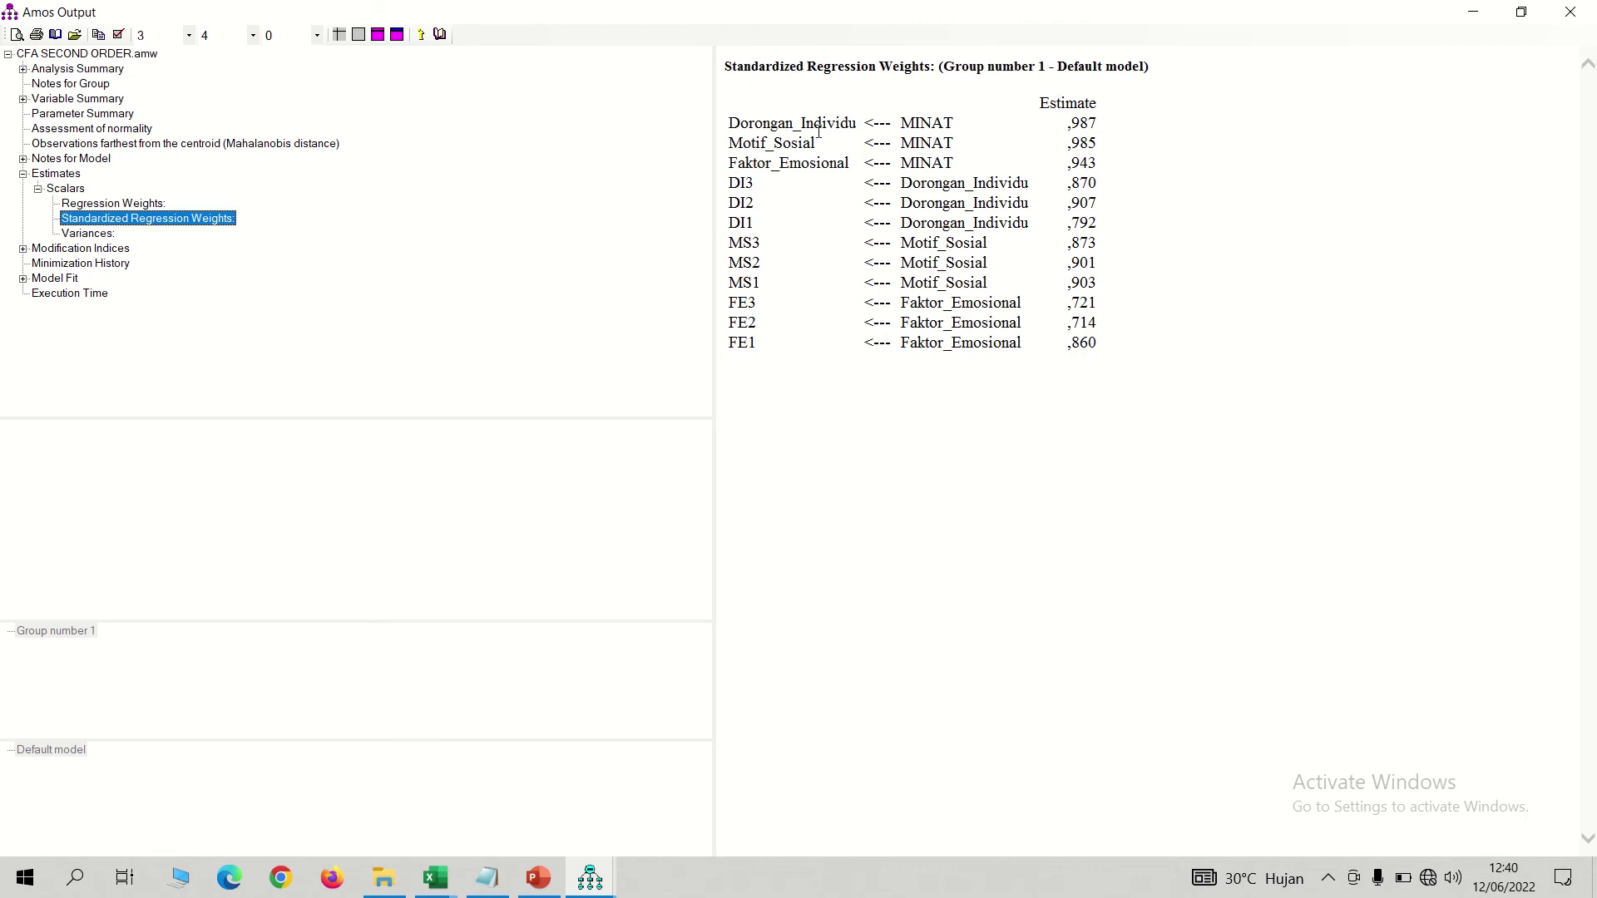
Step: Copy the whole Standardized Regression Weights table, including the Estimate header, from the output
{"action": "left_click_drag", "start_coordinate": [1106, 345], "coordinate": [731, 110]}
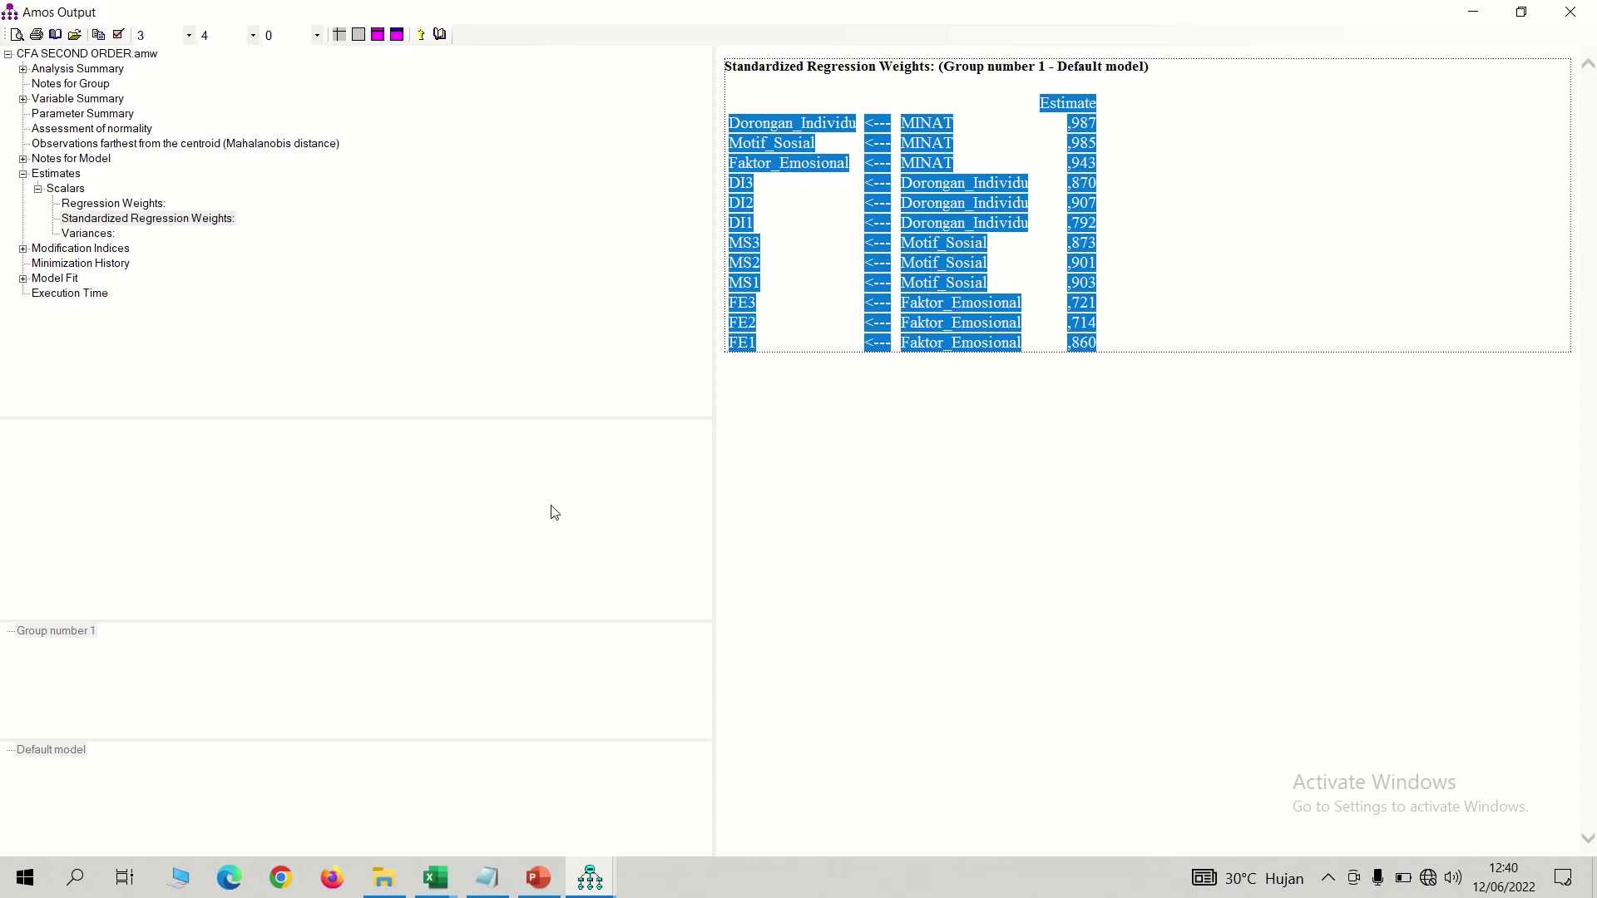
{"action": "mouse_move", "coordinate": [596, 8]}
{"action": "left_click", "coordinate": [658, 44]}
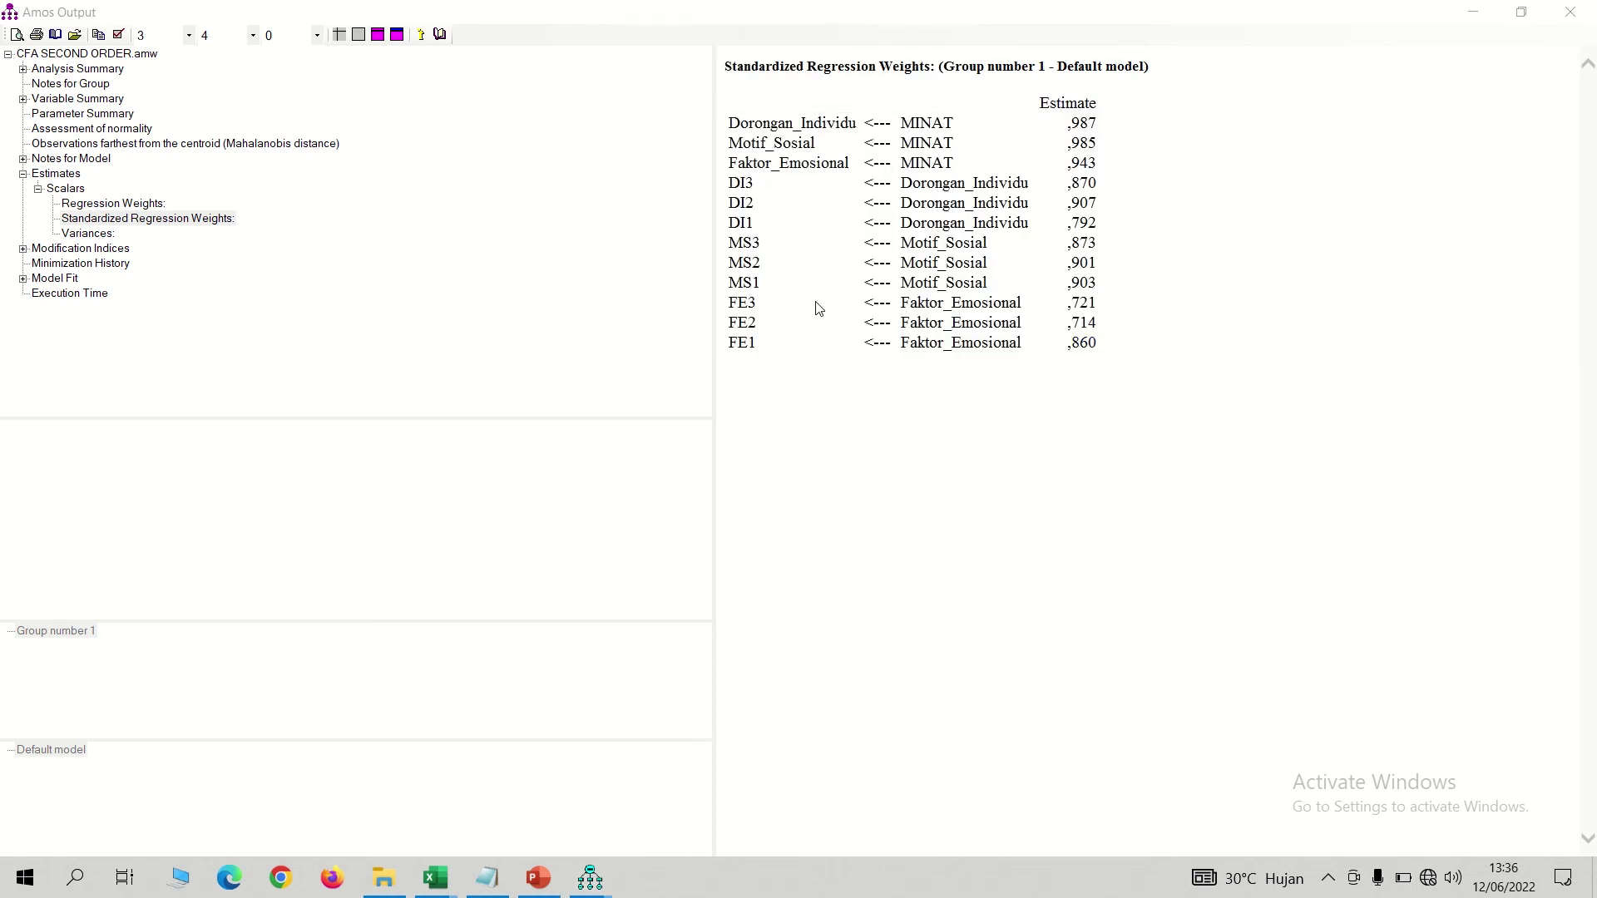
{"action": "left_click_drag", "start_coordinate": [1112, 344], "coordinate": [725, 120]}
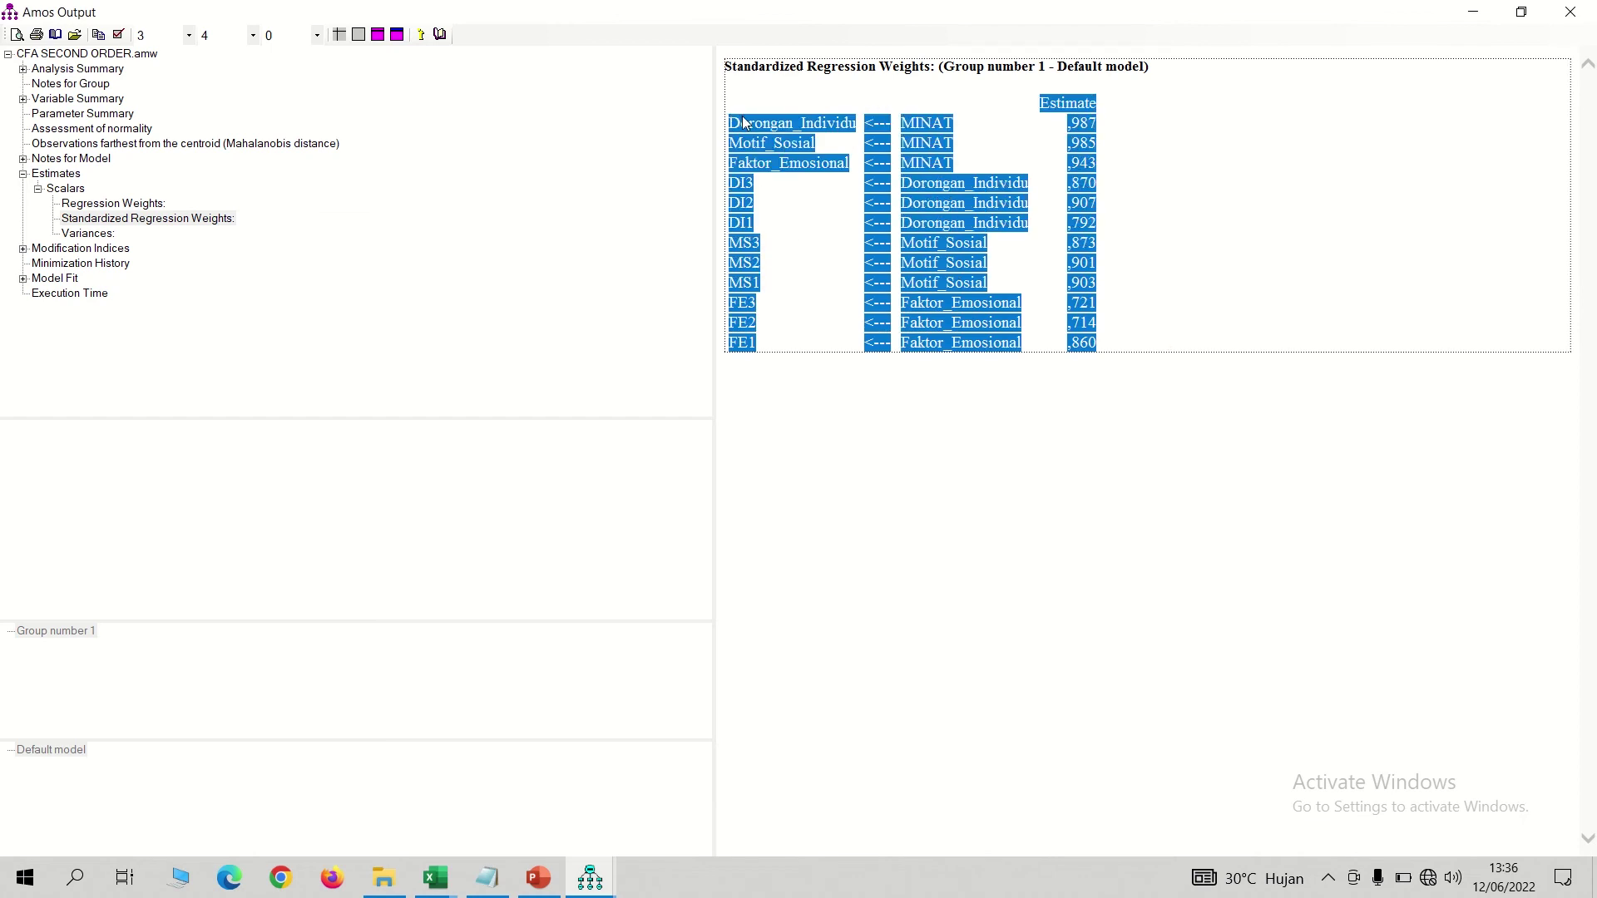
{"action": "right_click", "coordinate": [743, 123]}
{"action": "left_click", "coordinate": [782, 143]}
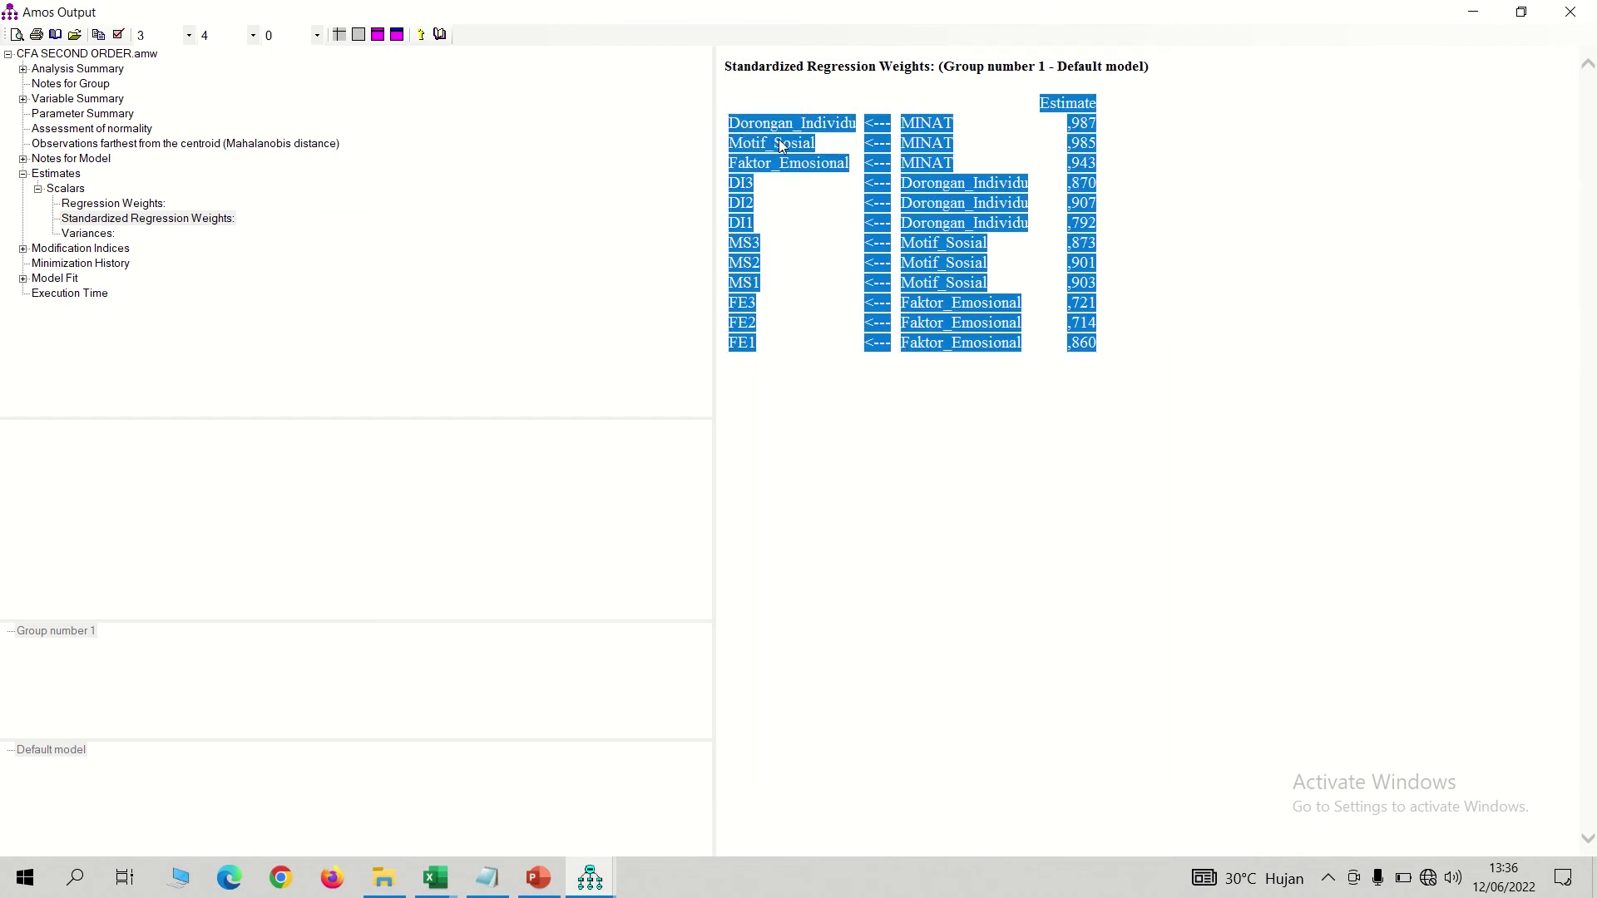
Step: Switch to the Book1 workbook in Excel, move the formula picture closer to the Reliabilitas table, and paste the copied weights at M4
{"action": "mouse_move", "coordinate": [436, 877]}
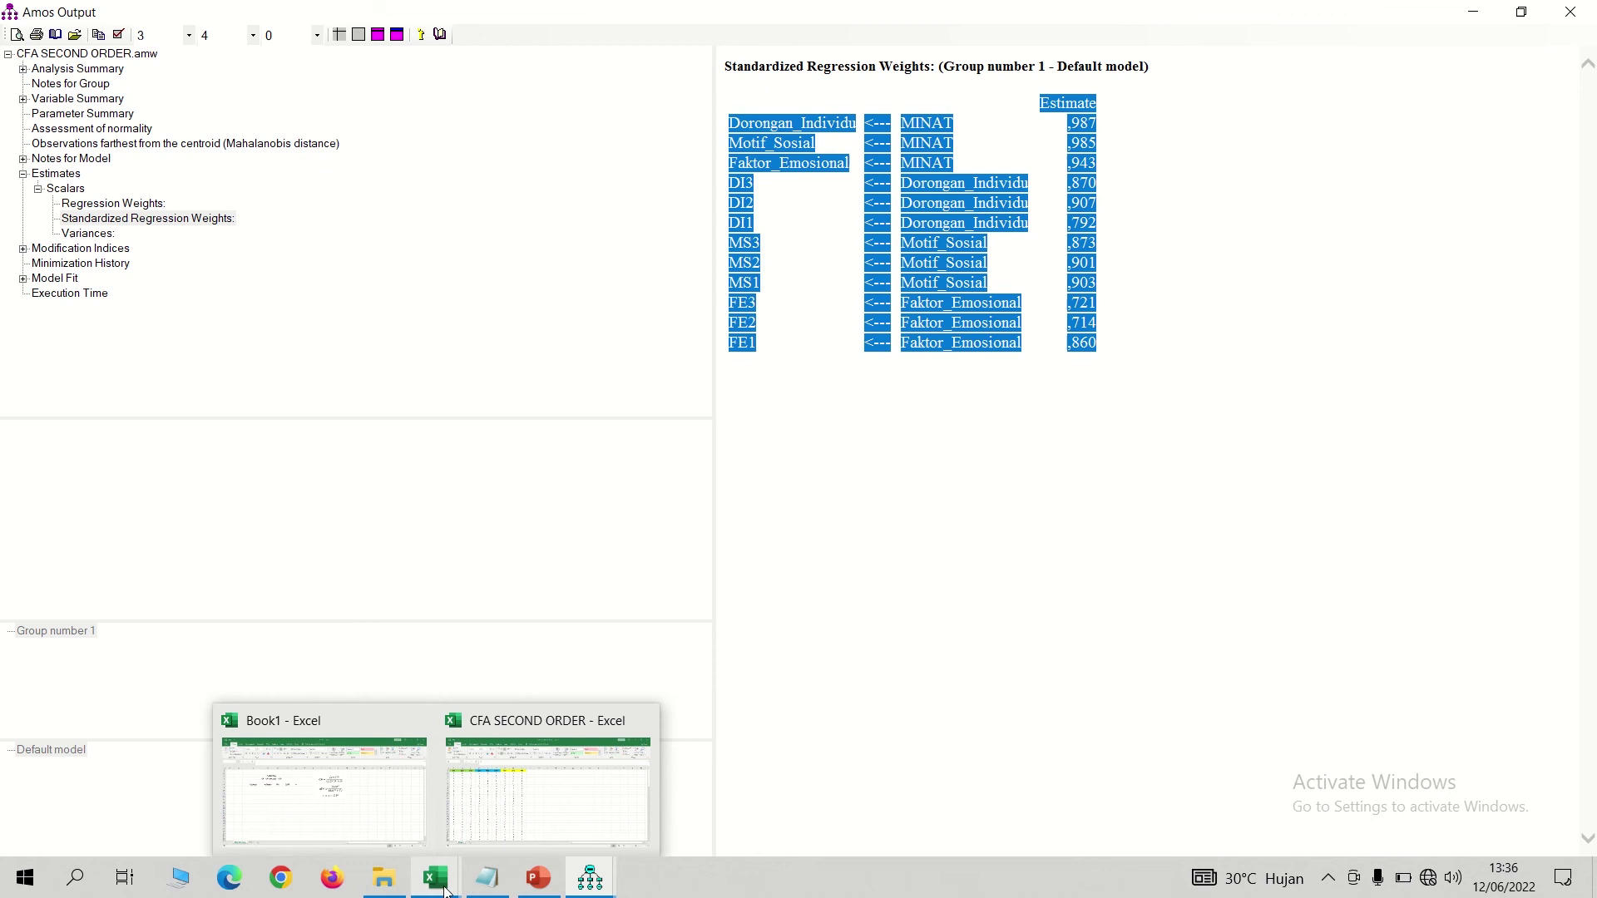
{"action": "left_click", "coordinate": [364, 788]}
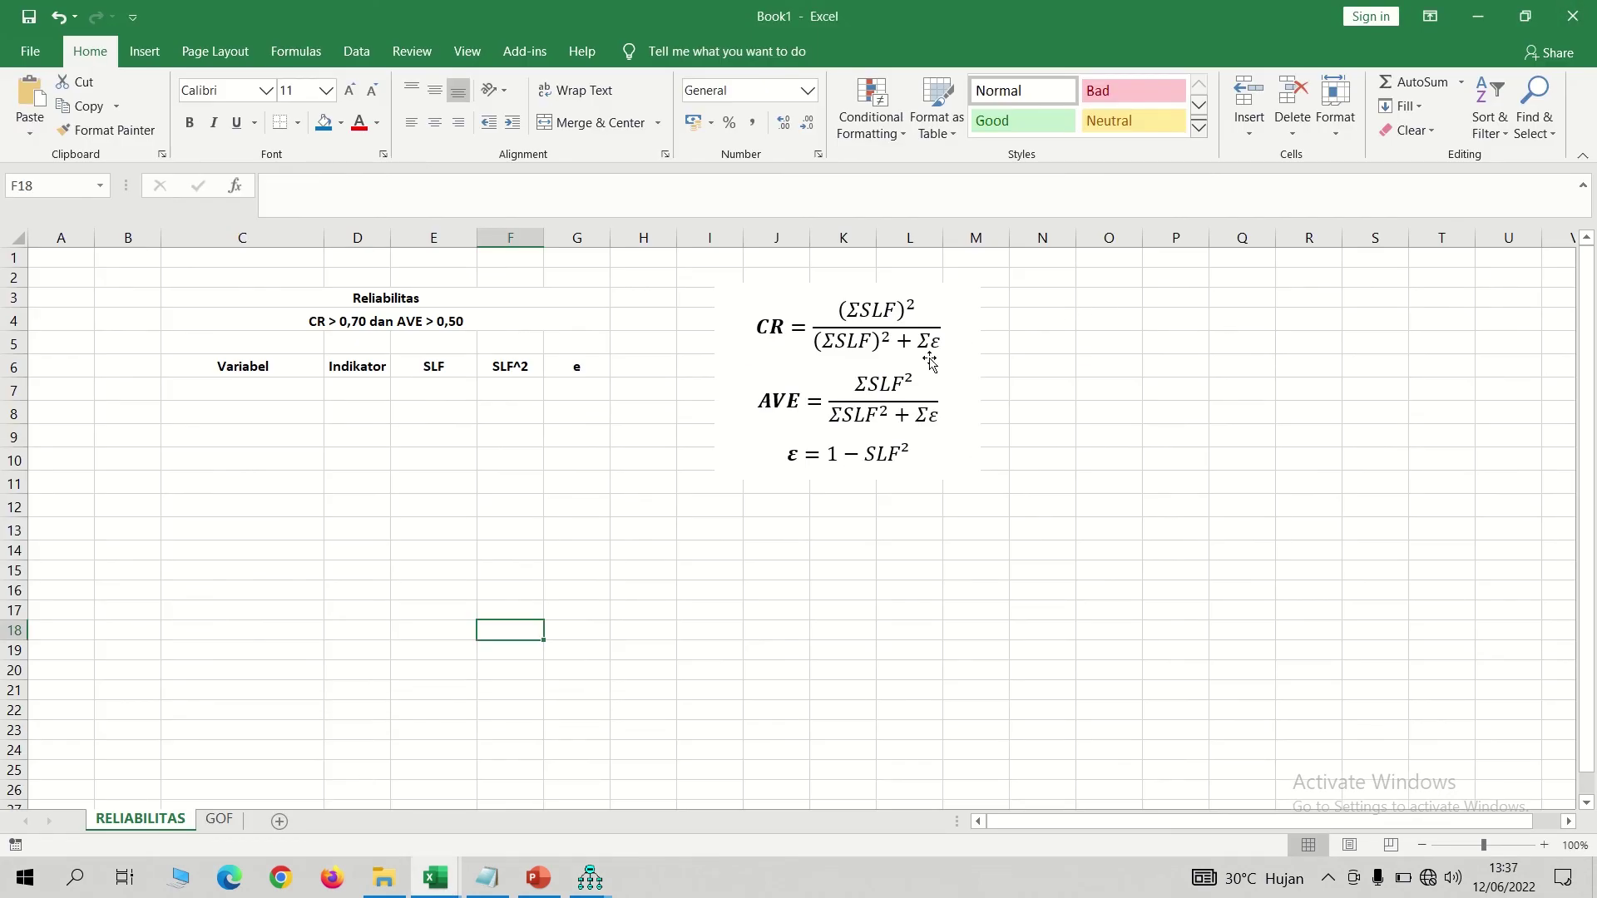
{"action": "left_click_drag", "start_coordinate": [908, 357], "coordinate": [825, 354]}
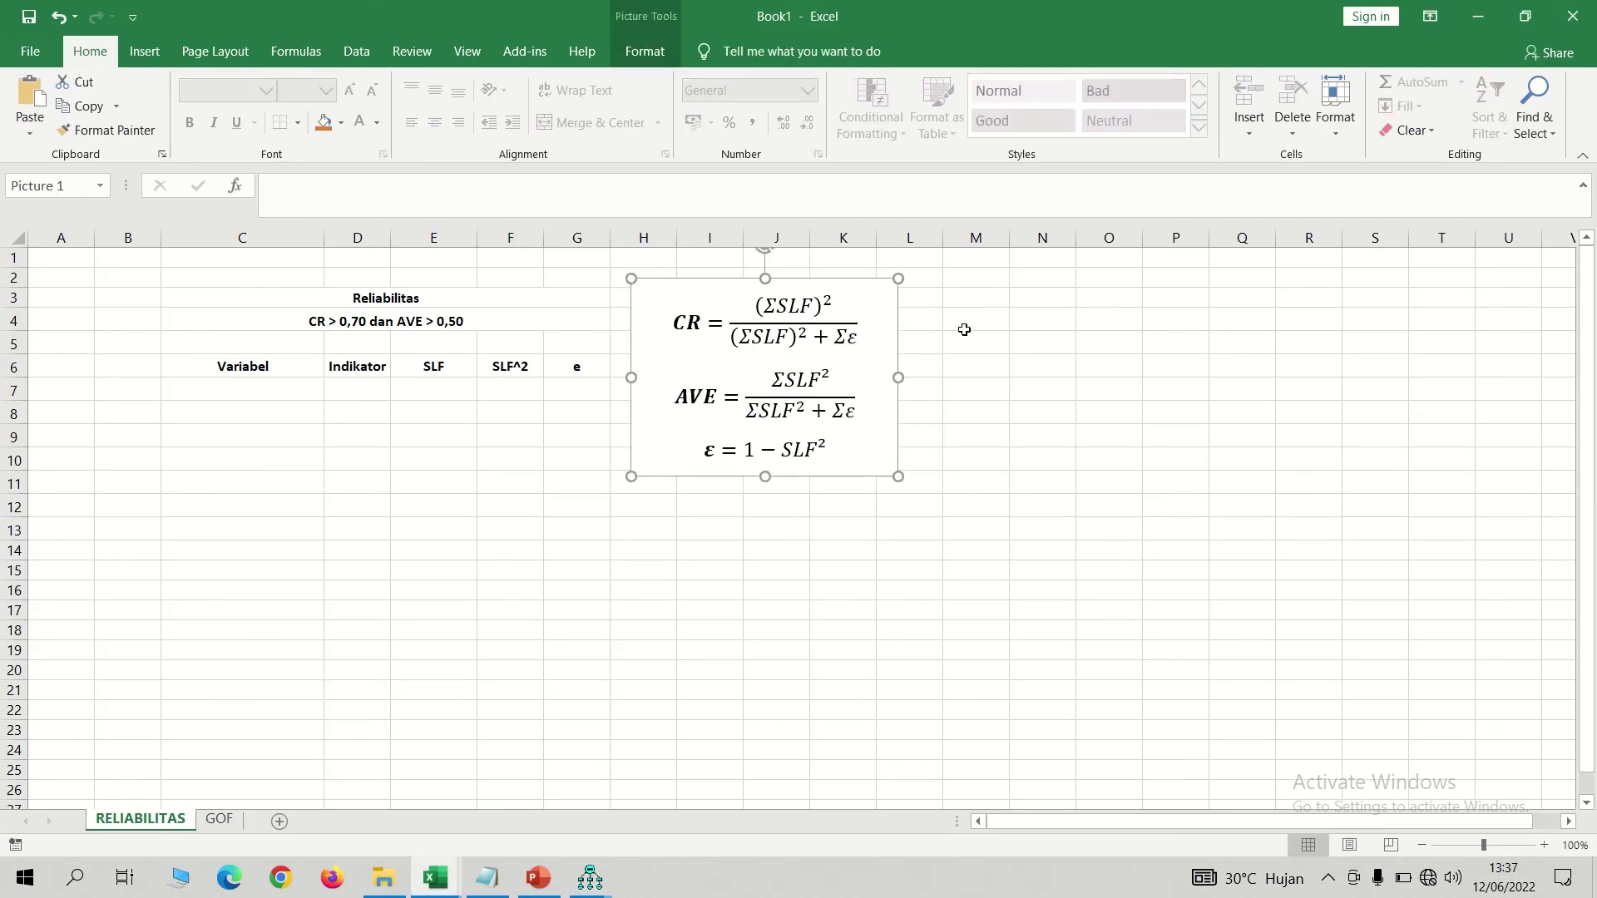
{"action": "left_click", "coordinate": [993, 318]}
{"action": "key", "text": "ctrl+v"}
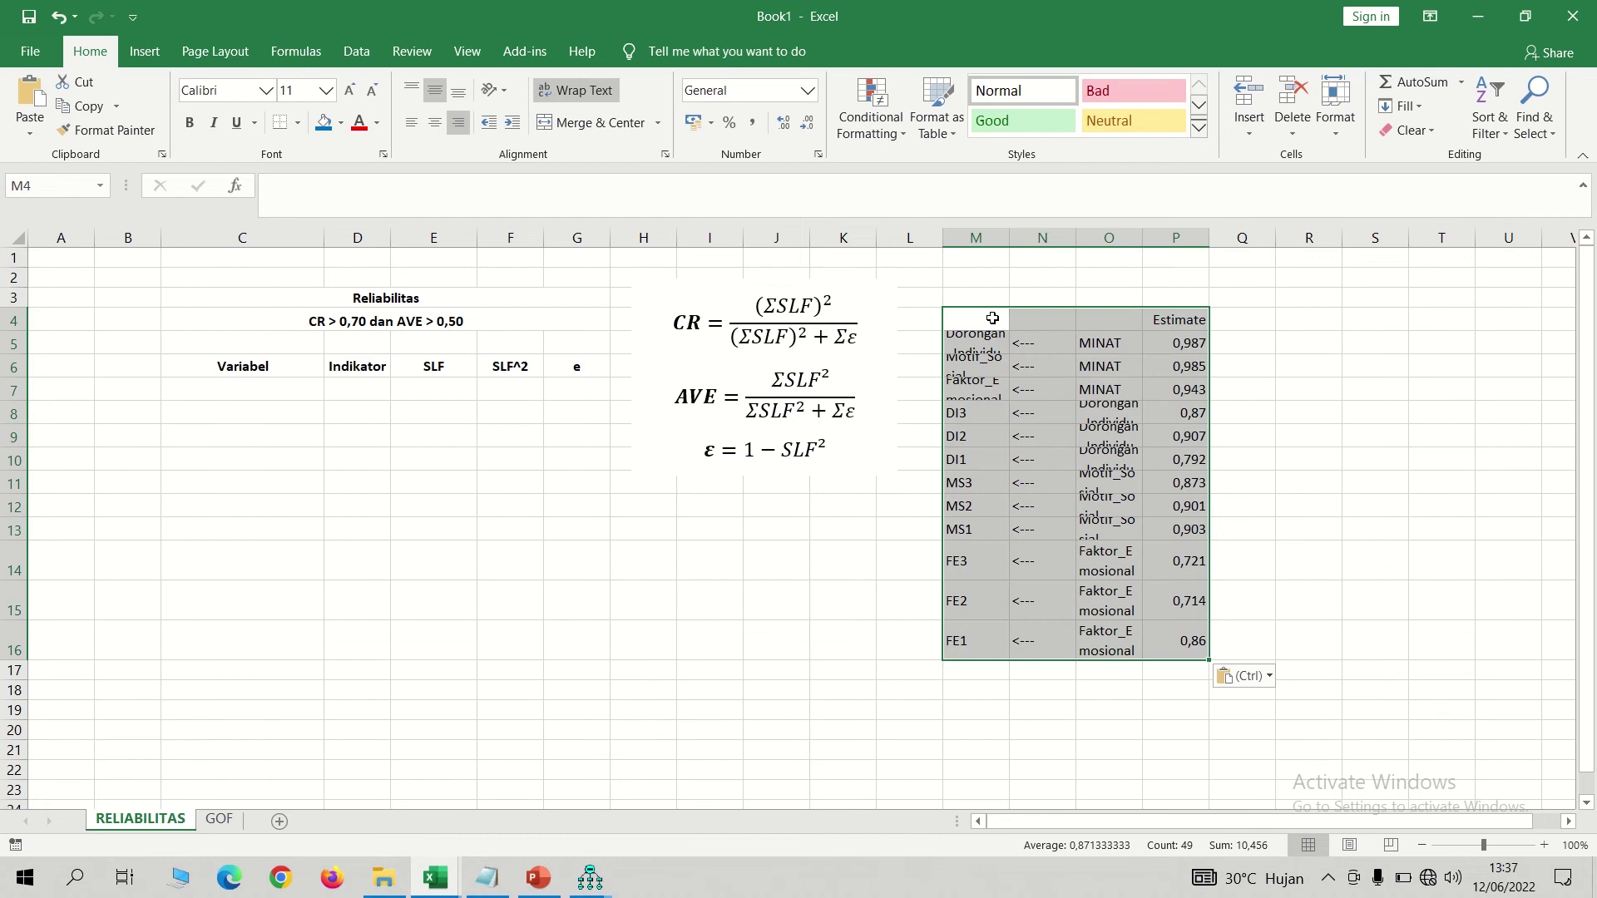
Step: Widen columns M and O so the pasted variable names fit on one line
{"action": "left_click", "coordinate": [1080, 375]}
{"action": "left_click_drag", "start_coordinate": [1009, 229], "coordinate": [1065, 230]}
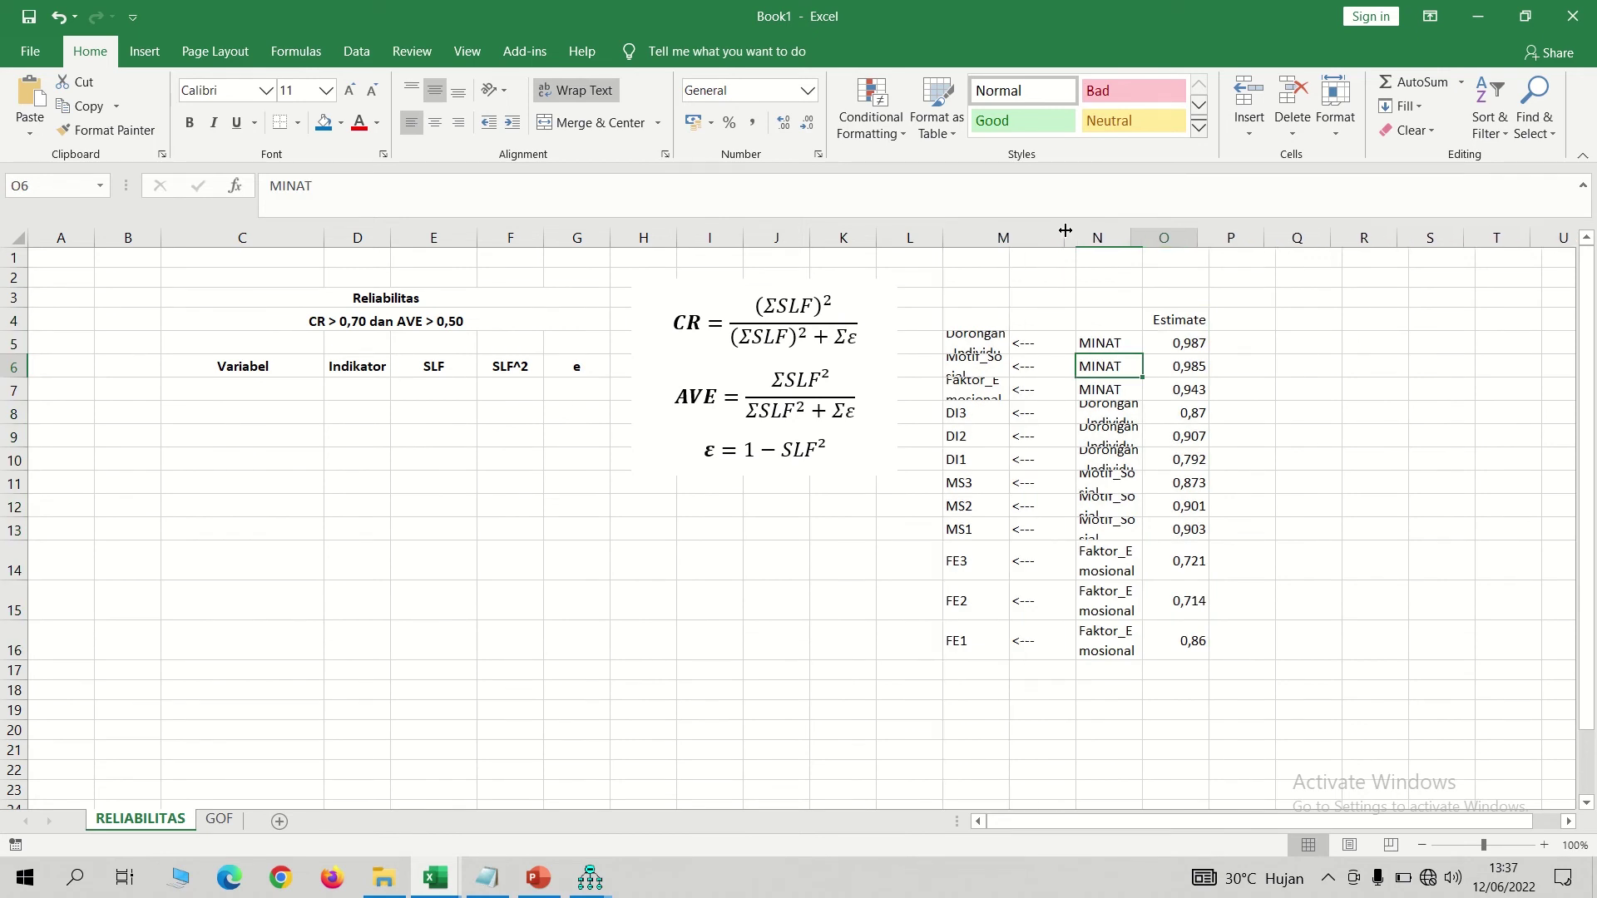
{"action": "left_click", "coordinate": [1351, 525]}
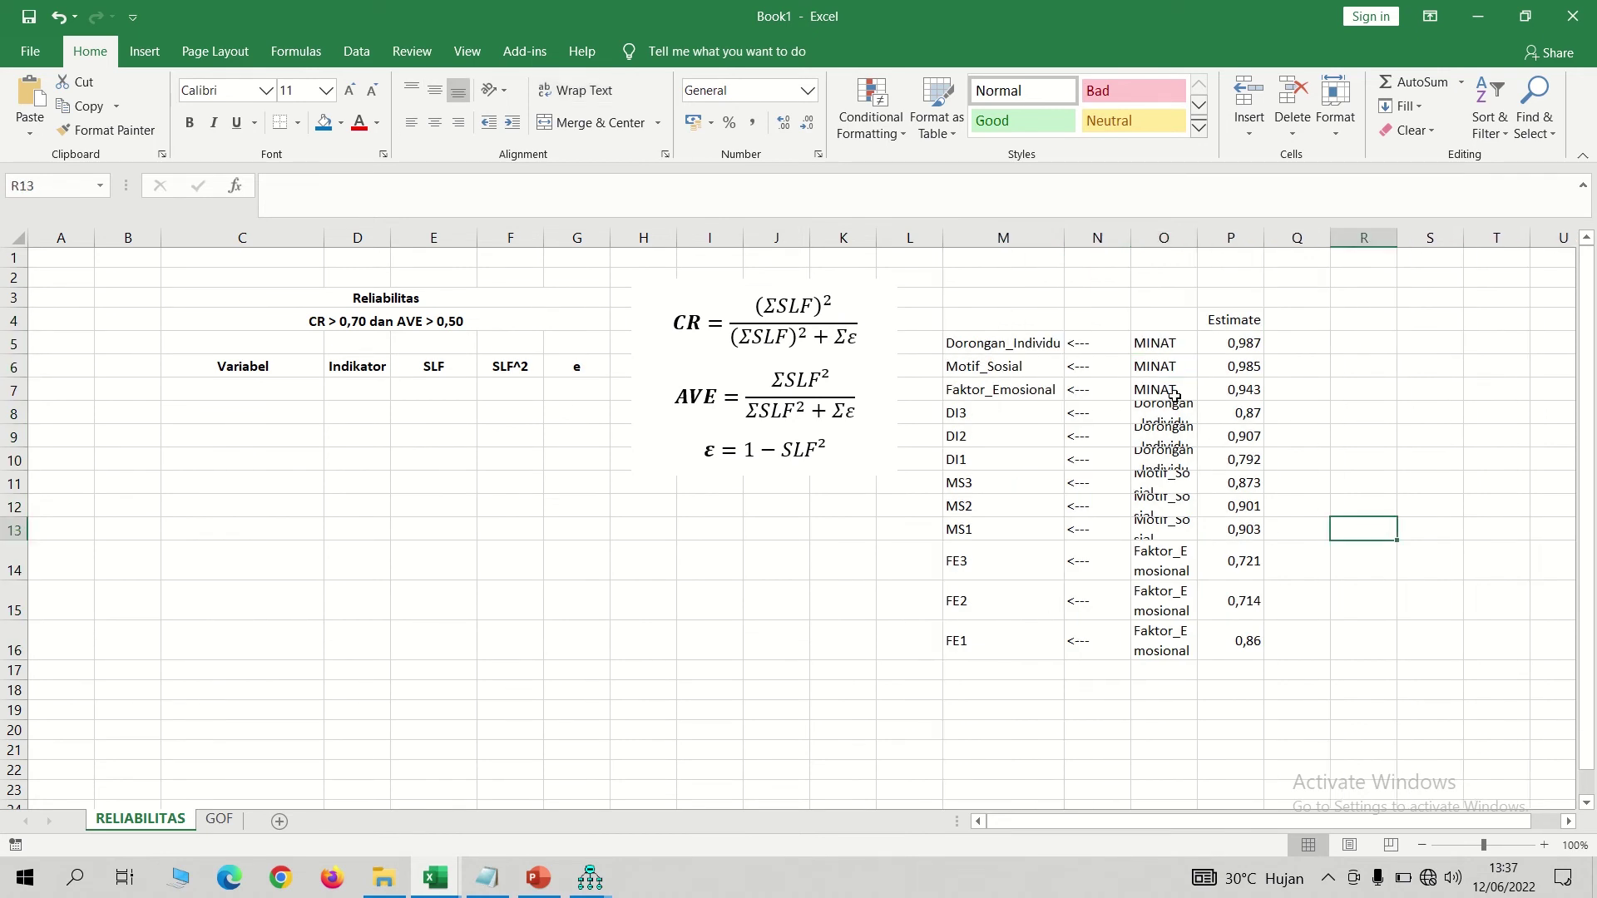
{"action": "left_click_drag", "start_coordinate": [1195, 237], "coordinate": [1269, 235]}
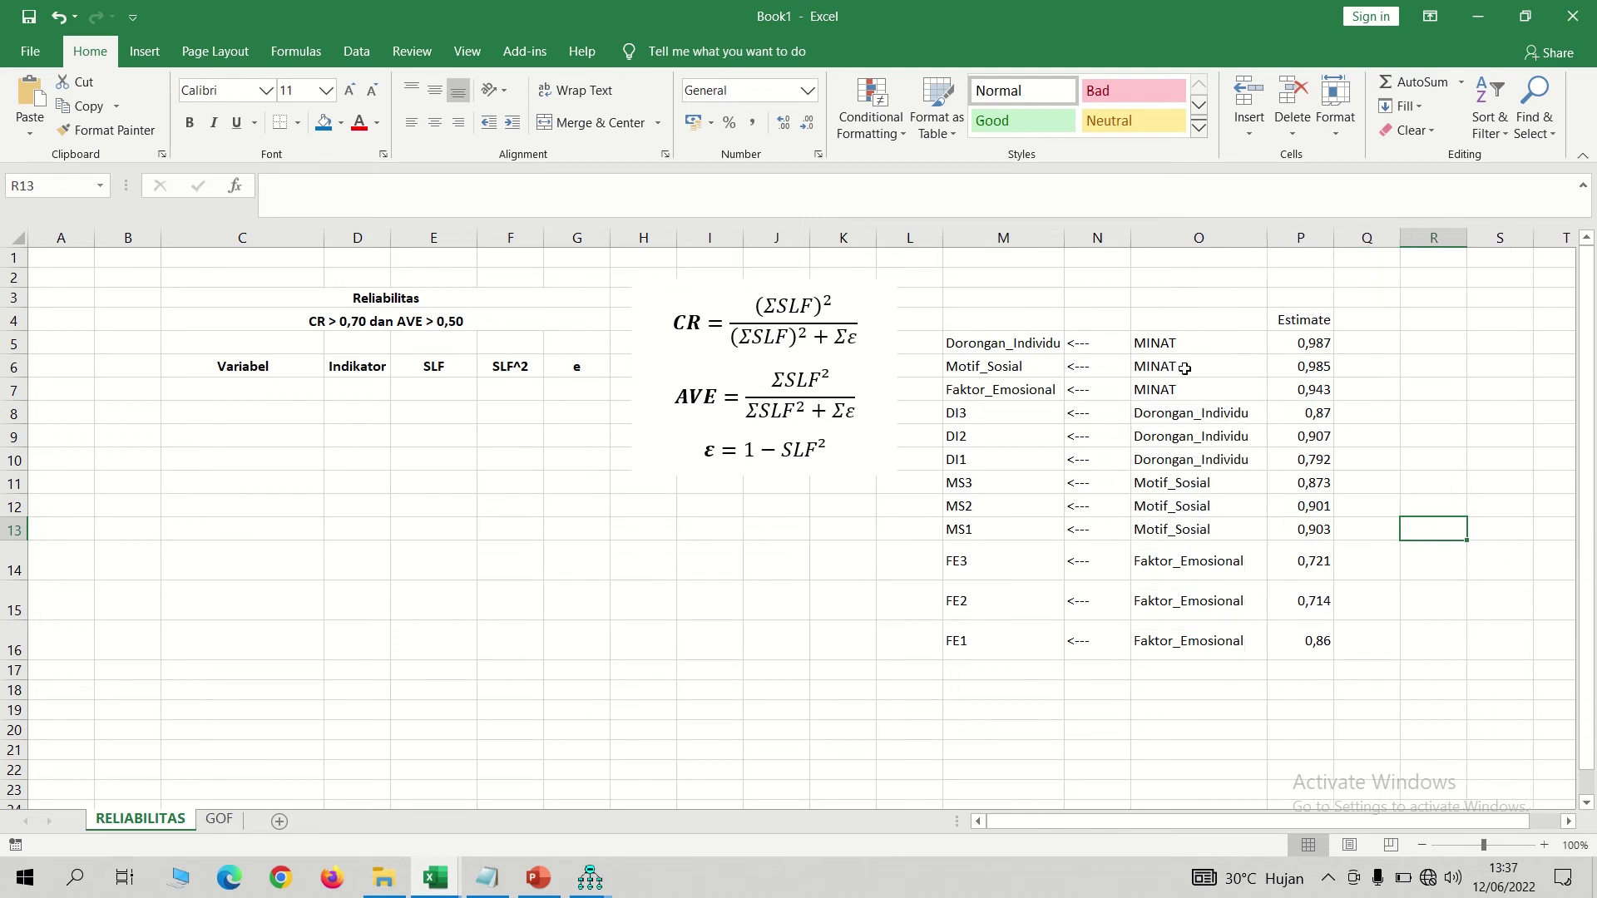
Step: Copy the three MINAT estimates in P5:P7 into the SLF column starting at E7
{"action": "left_click_drag", "start_coordinate": [1166, 343], "coordinate": [1169, 390]}
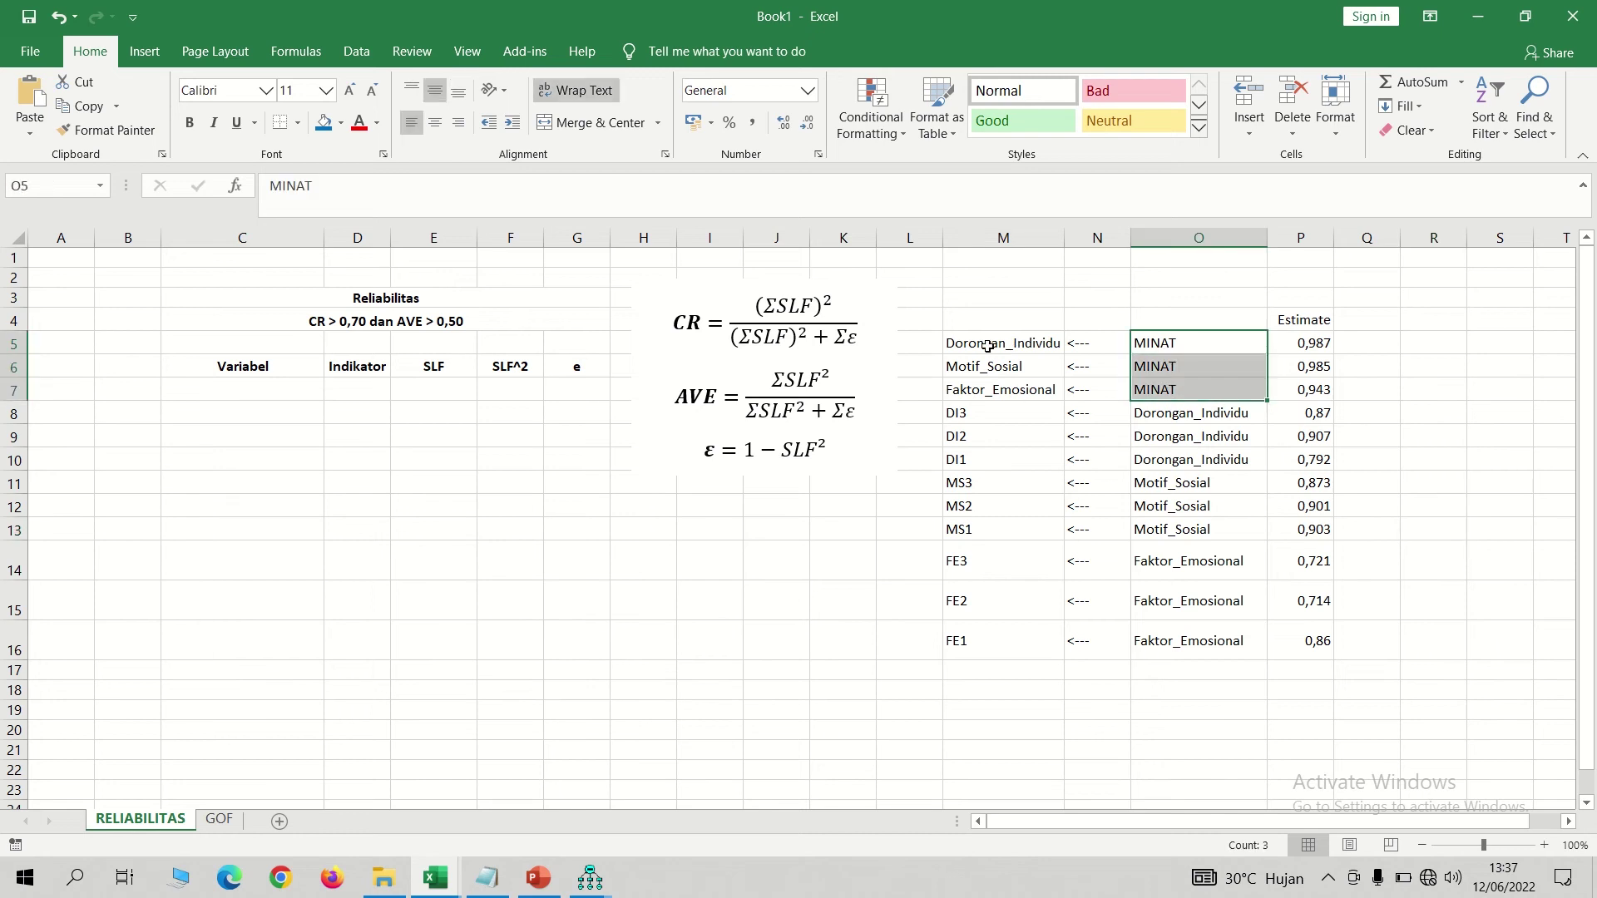
{"action": "left_click_drag", "start_coordinate": [987, 346], "coordinate": [990, 388]}
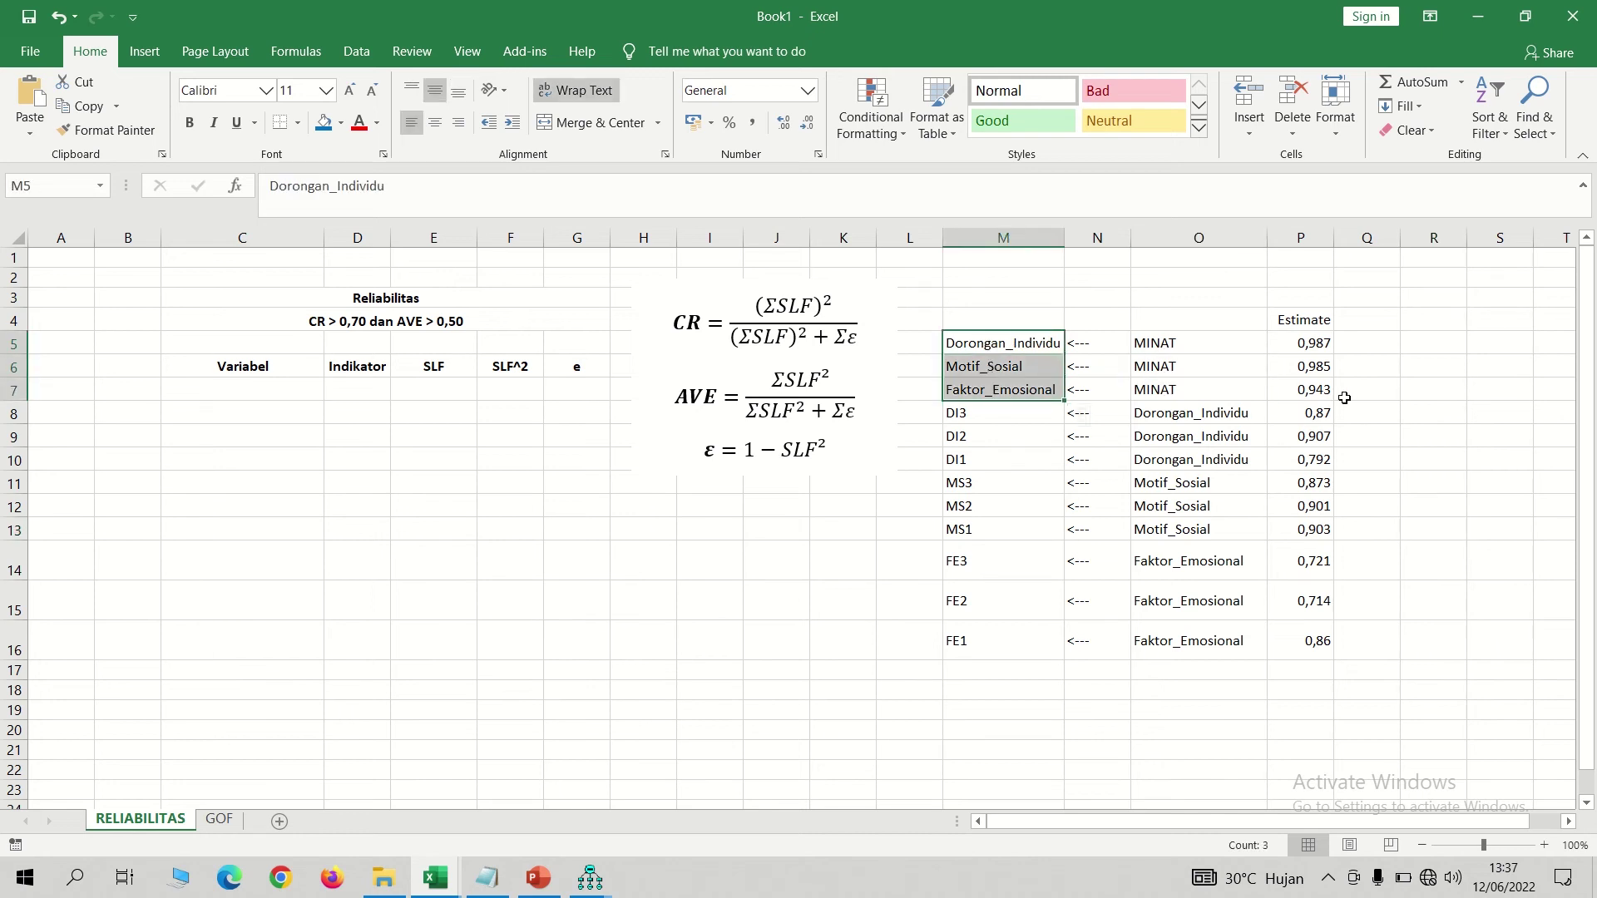
{"action": "left_click_drag", "start_coordinate": [1322, 343], "coordinate": [1310, 385]}
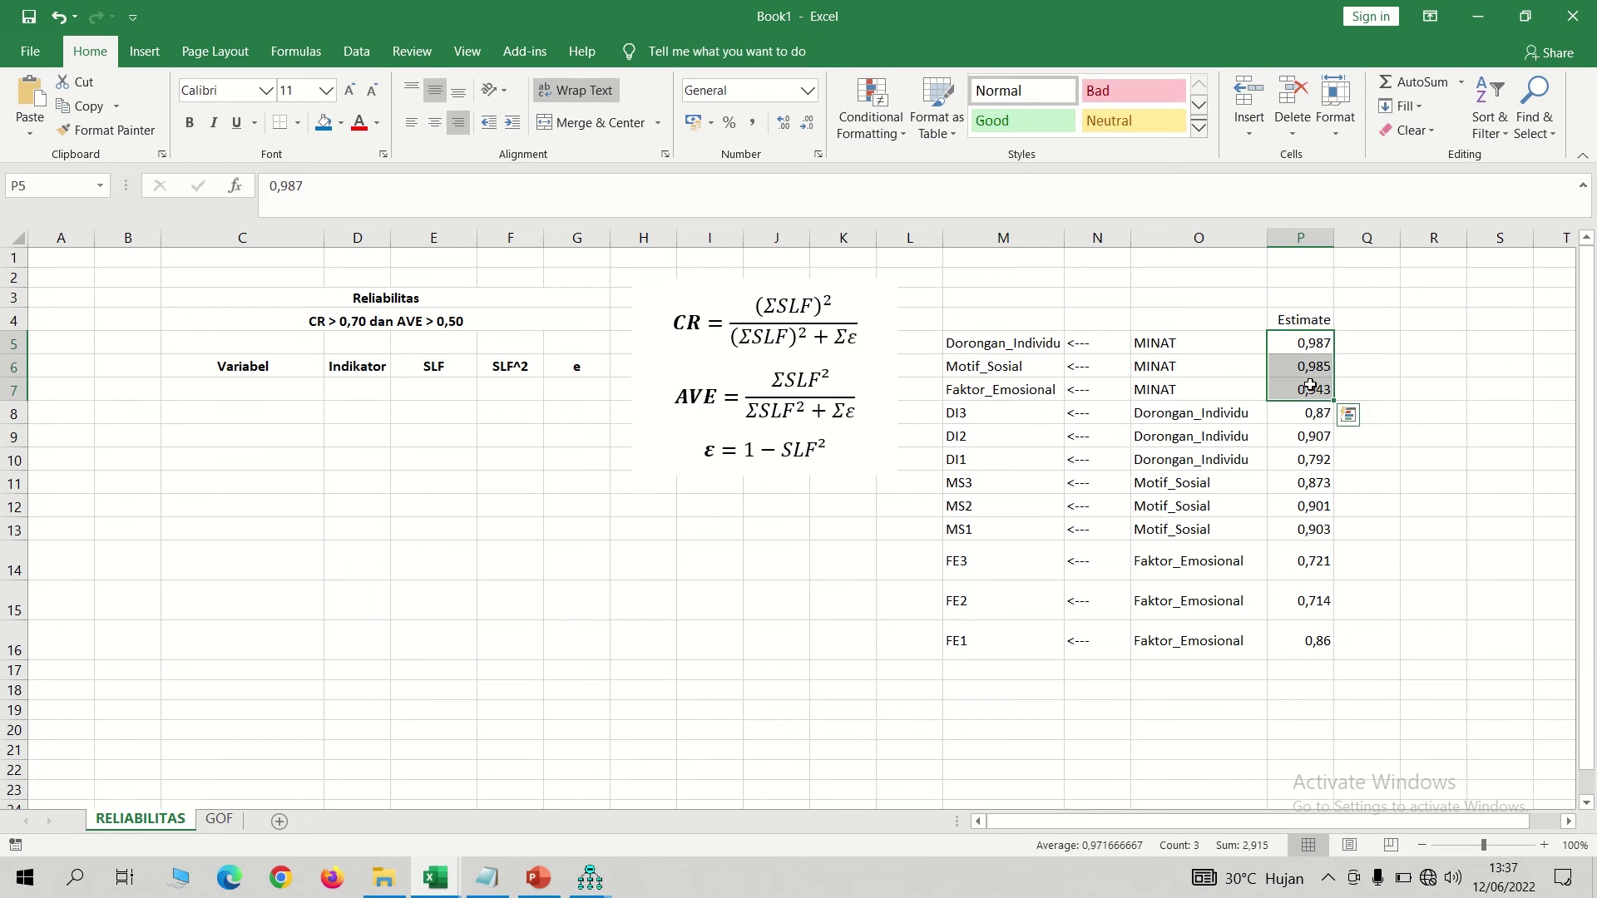
{"action": "key", "text": "ctrl+c"}
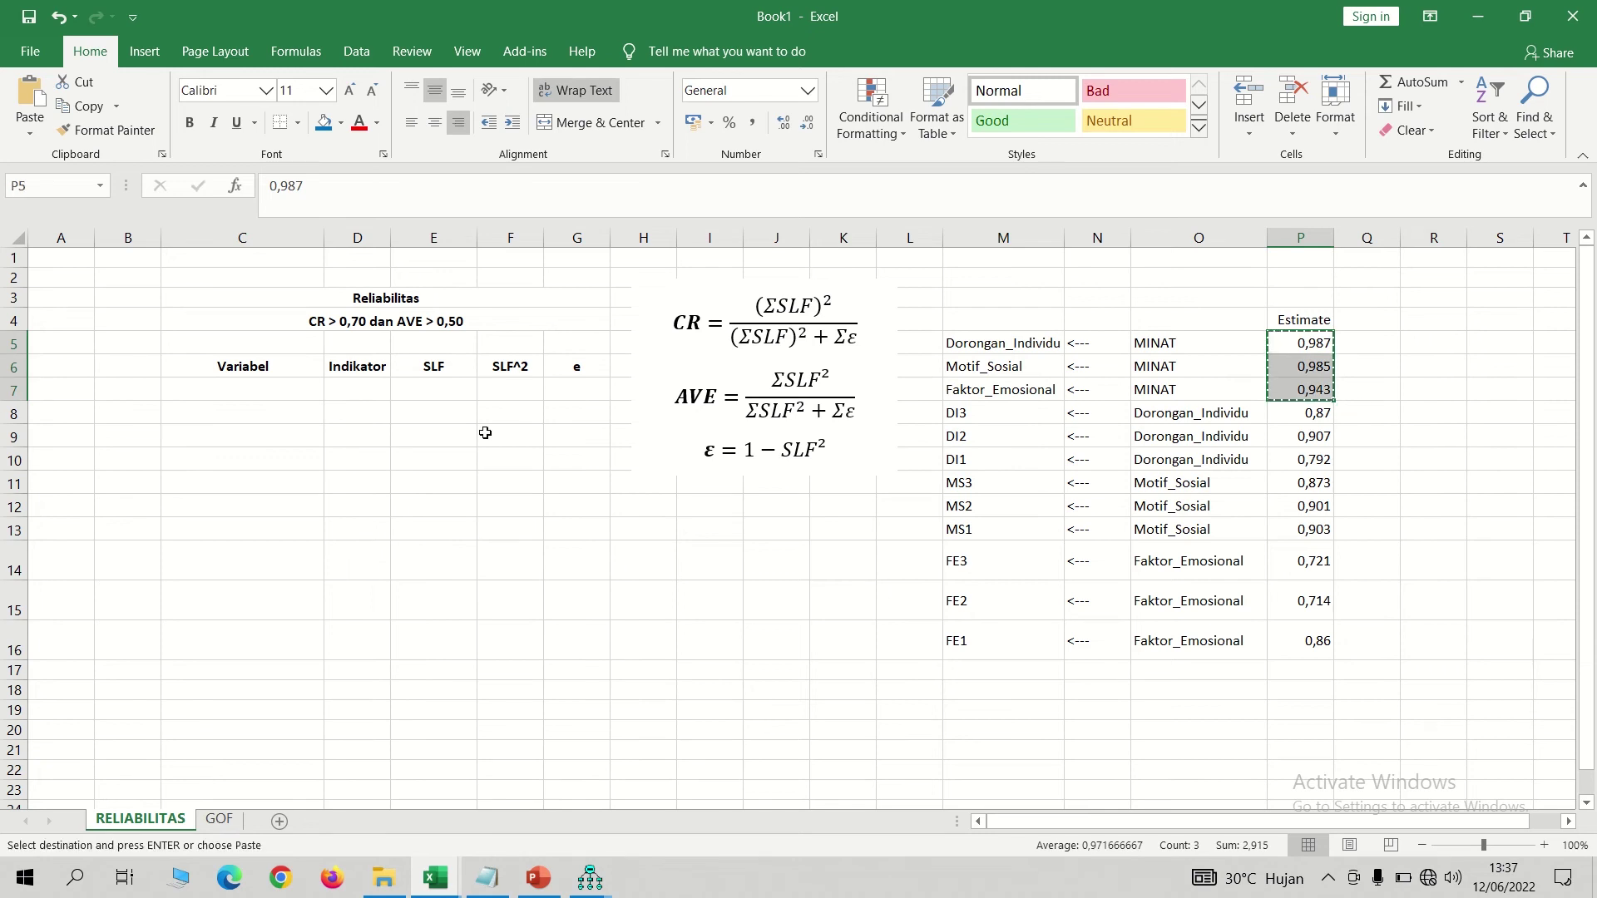
{"action": "left_click", "coordinate": [414, 387]}
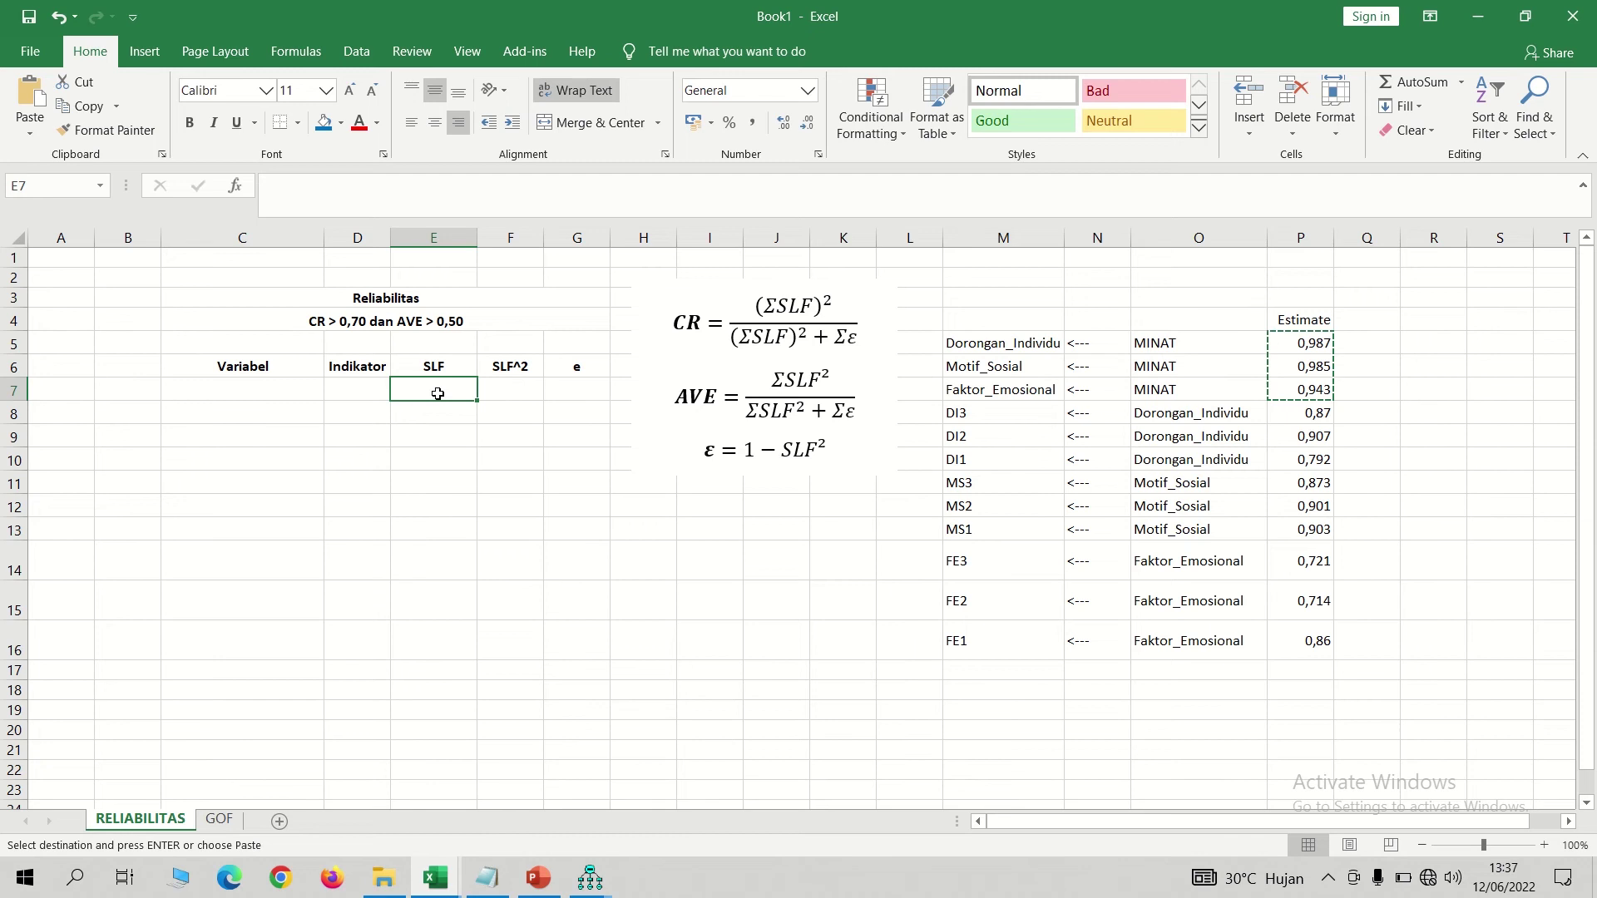
{"action": "key", "text": "ctrl+v"}
Step: Calculate the squared loading in F7 with the formula =E7^2
{"action": "left_click", "coordinate": [502, 395]}
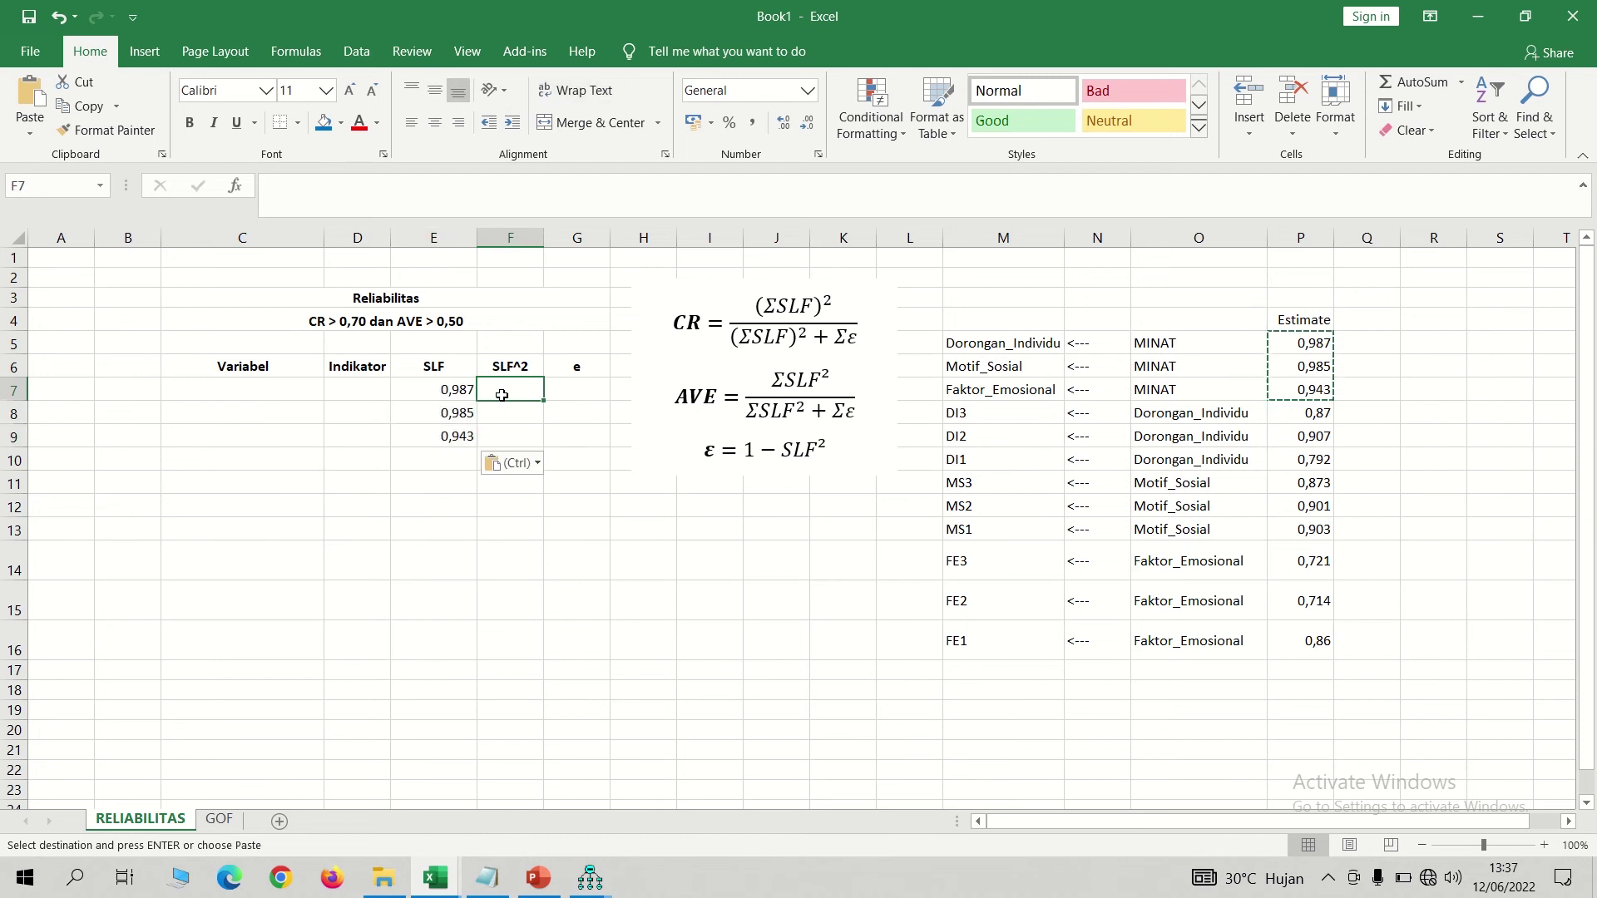
{"action": "type", "text": "="}
{"action": "key", "text": "Left"}
{"action": "type", "text": "^2"}
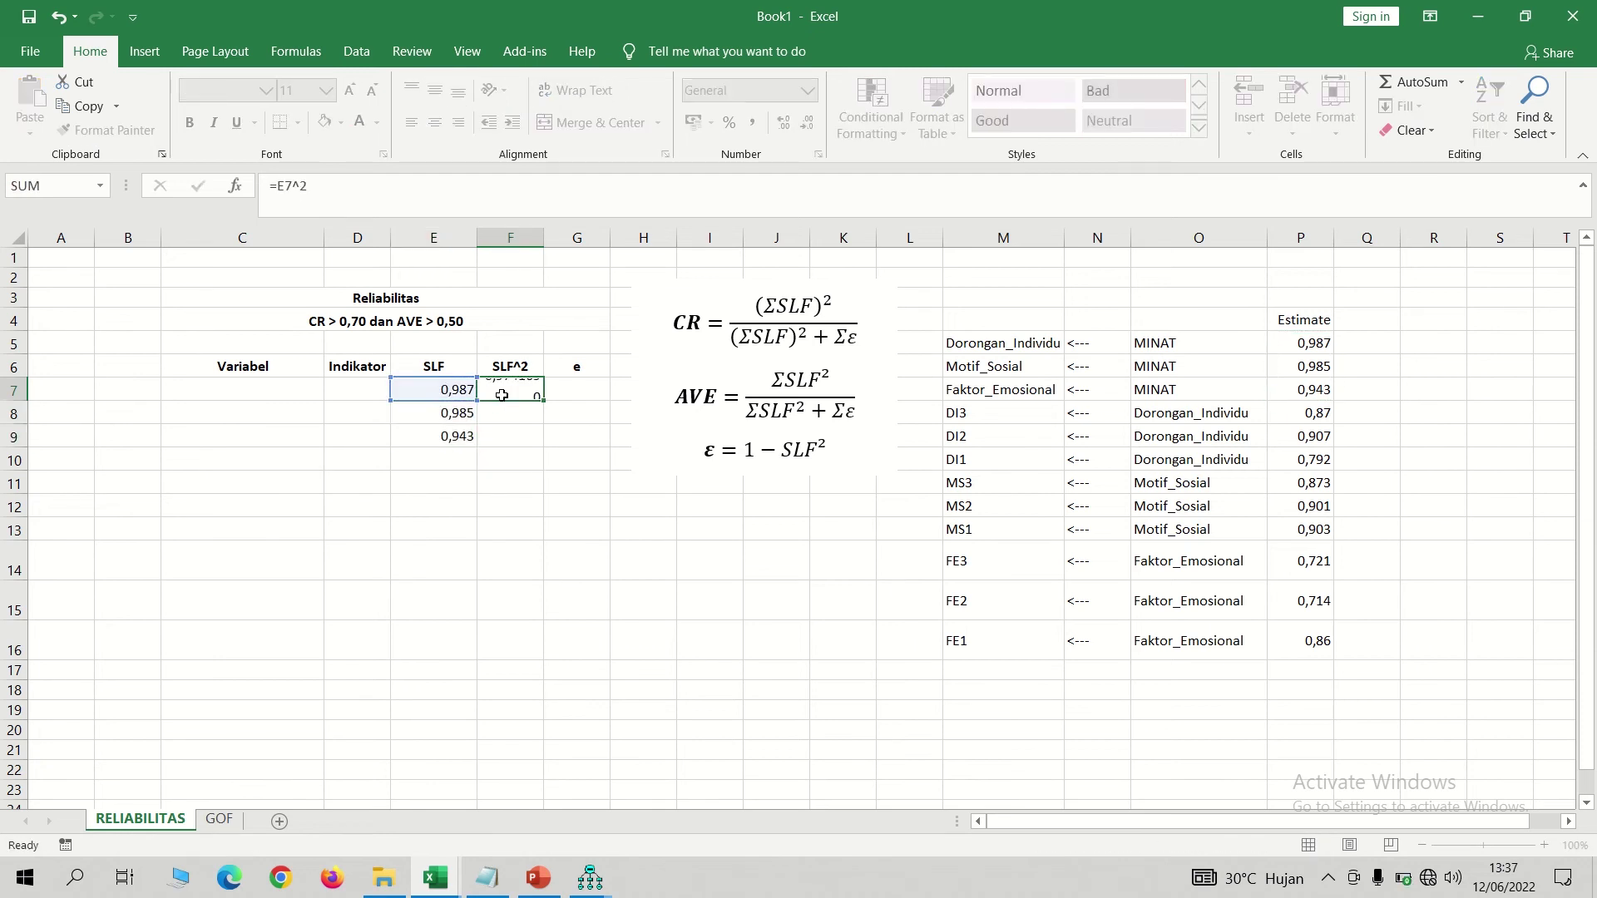
{"action": "key", "text": "Return"}
Step: Calculate the error in G7 with =1-F7 and fill the formulas of F7:G7 down to row 9
{"action": "left_click", "coordinate": [568, 396]}
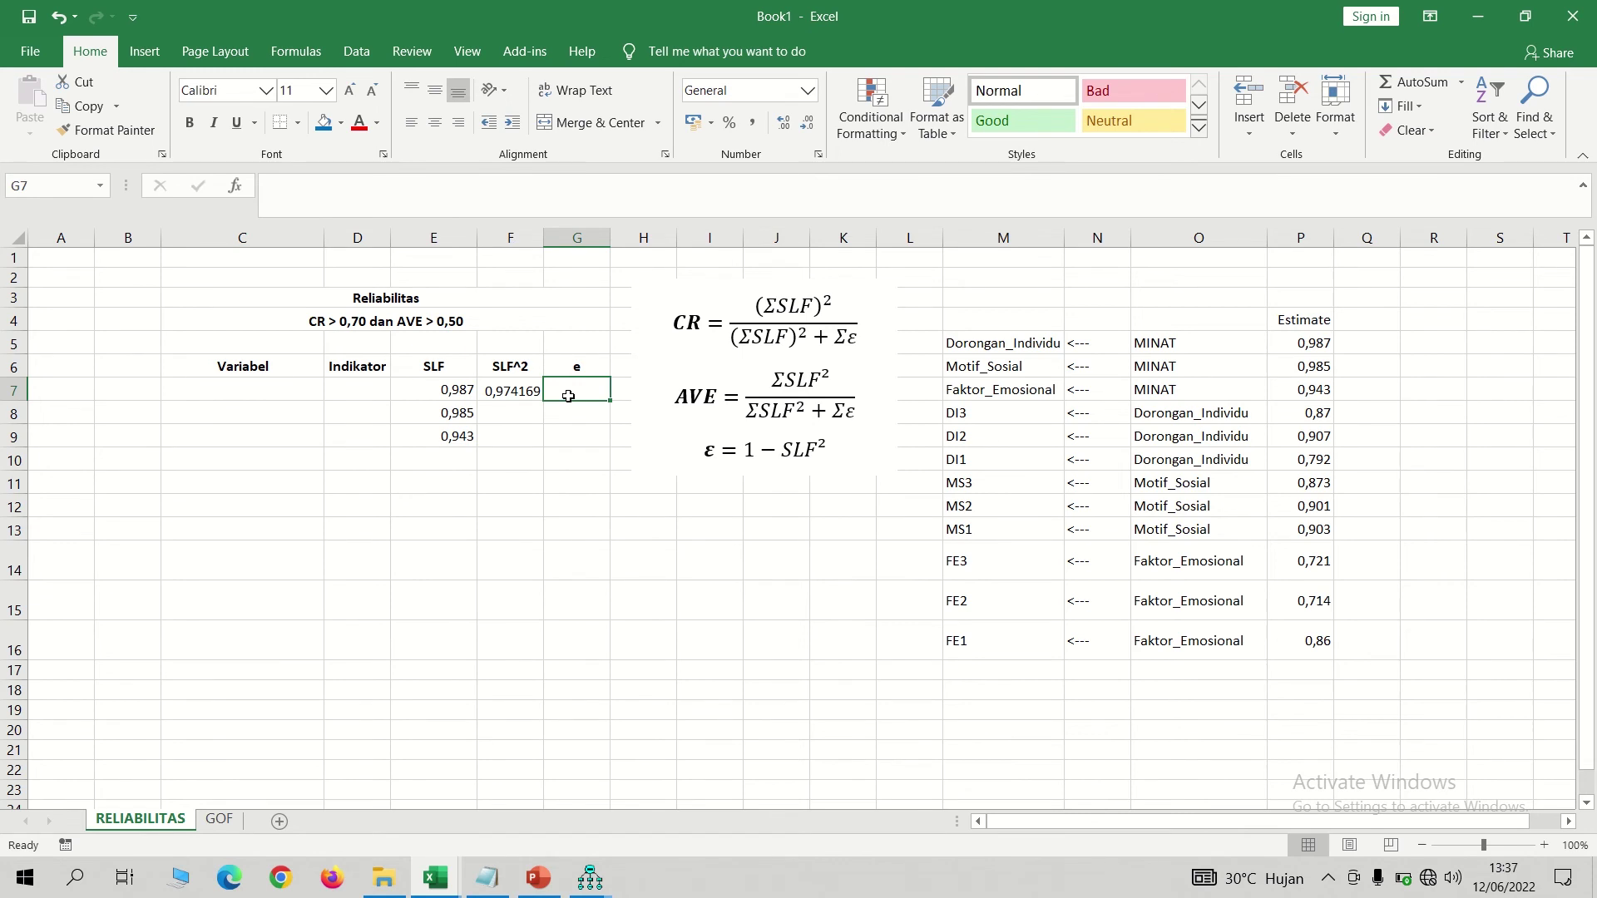
{"action": "type", "text": "=1"}
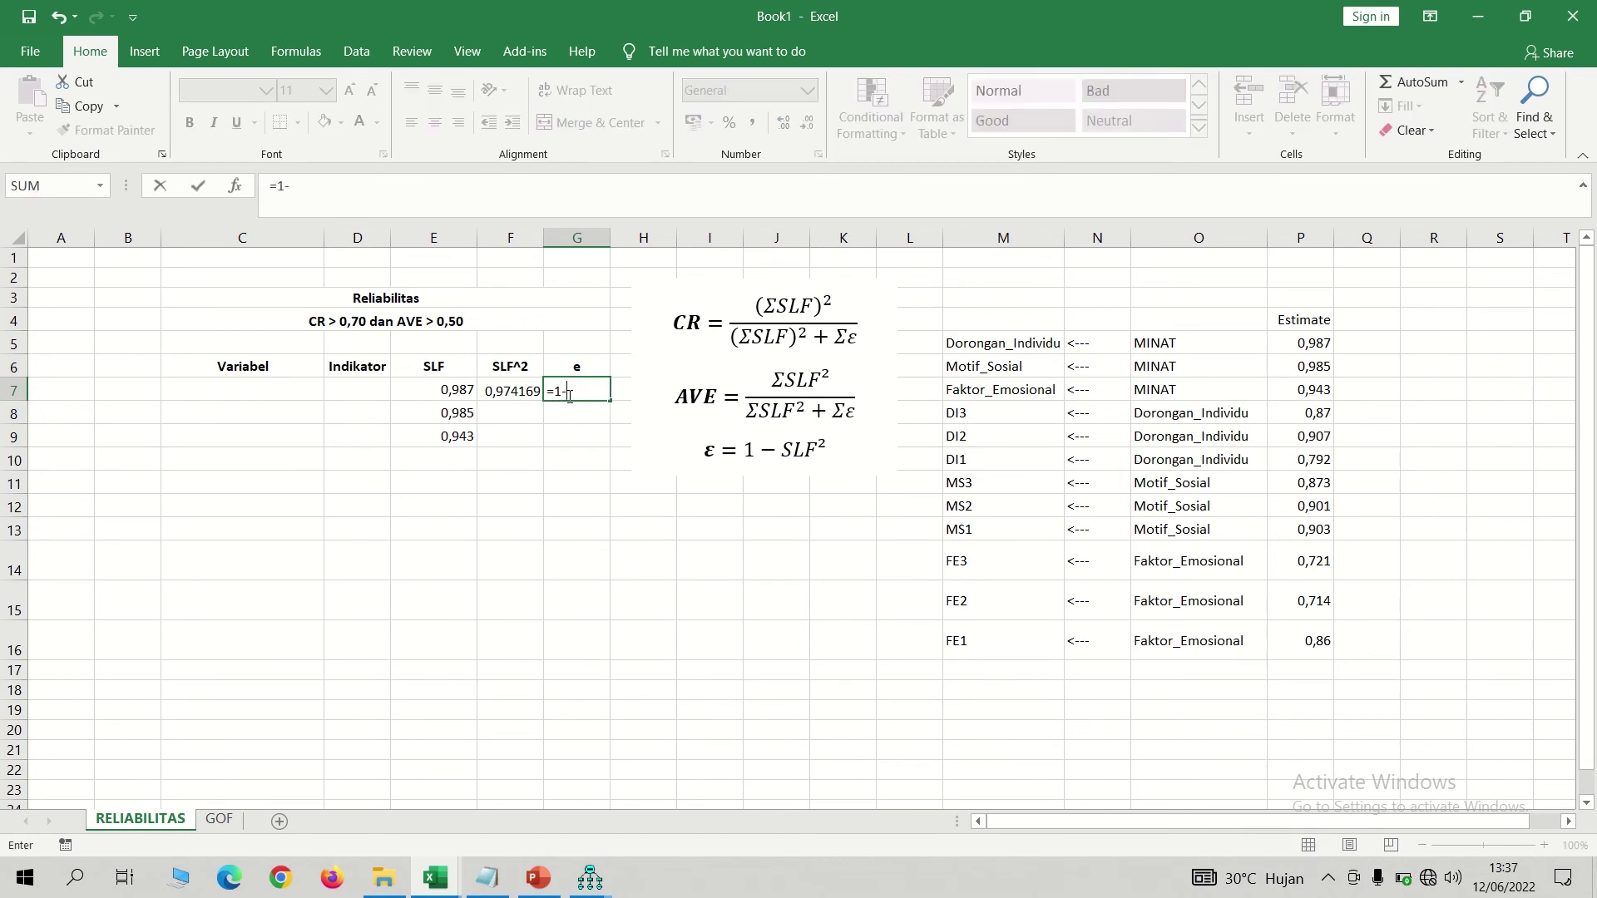
{"action": "type", "text": "-"}
{"action": "left_click", "coordinate": [511, 388]}
{"action": "key", "text": "Return"}
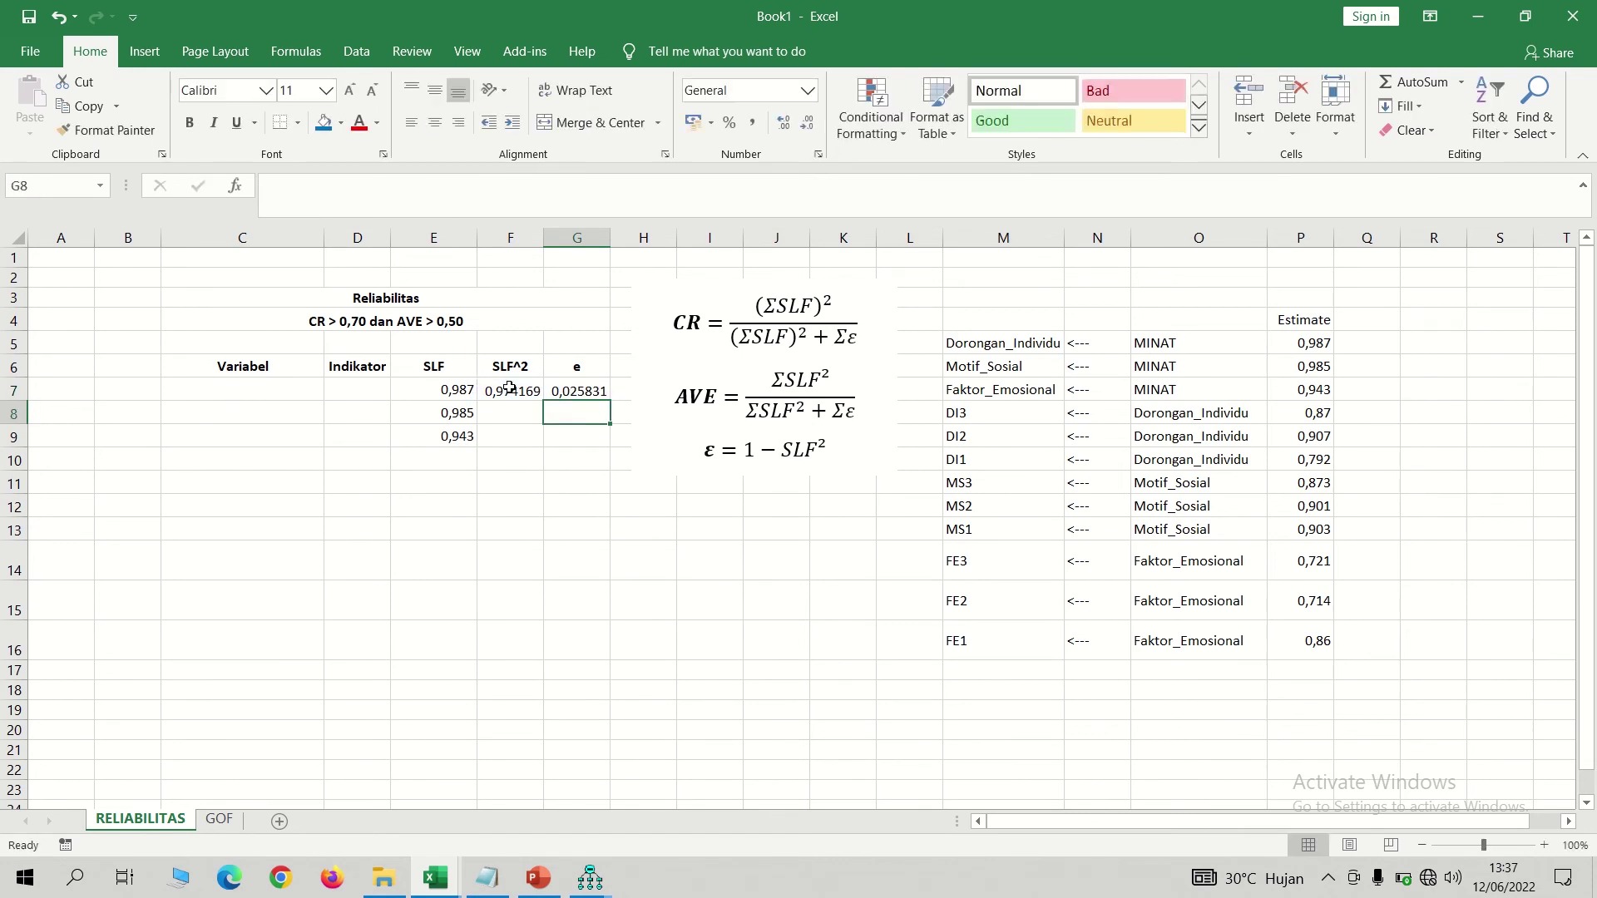
{"action": "left_click_drag", "start_coordinate": [510, 387], "coordinate": [608, 446]}
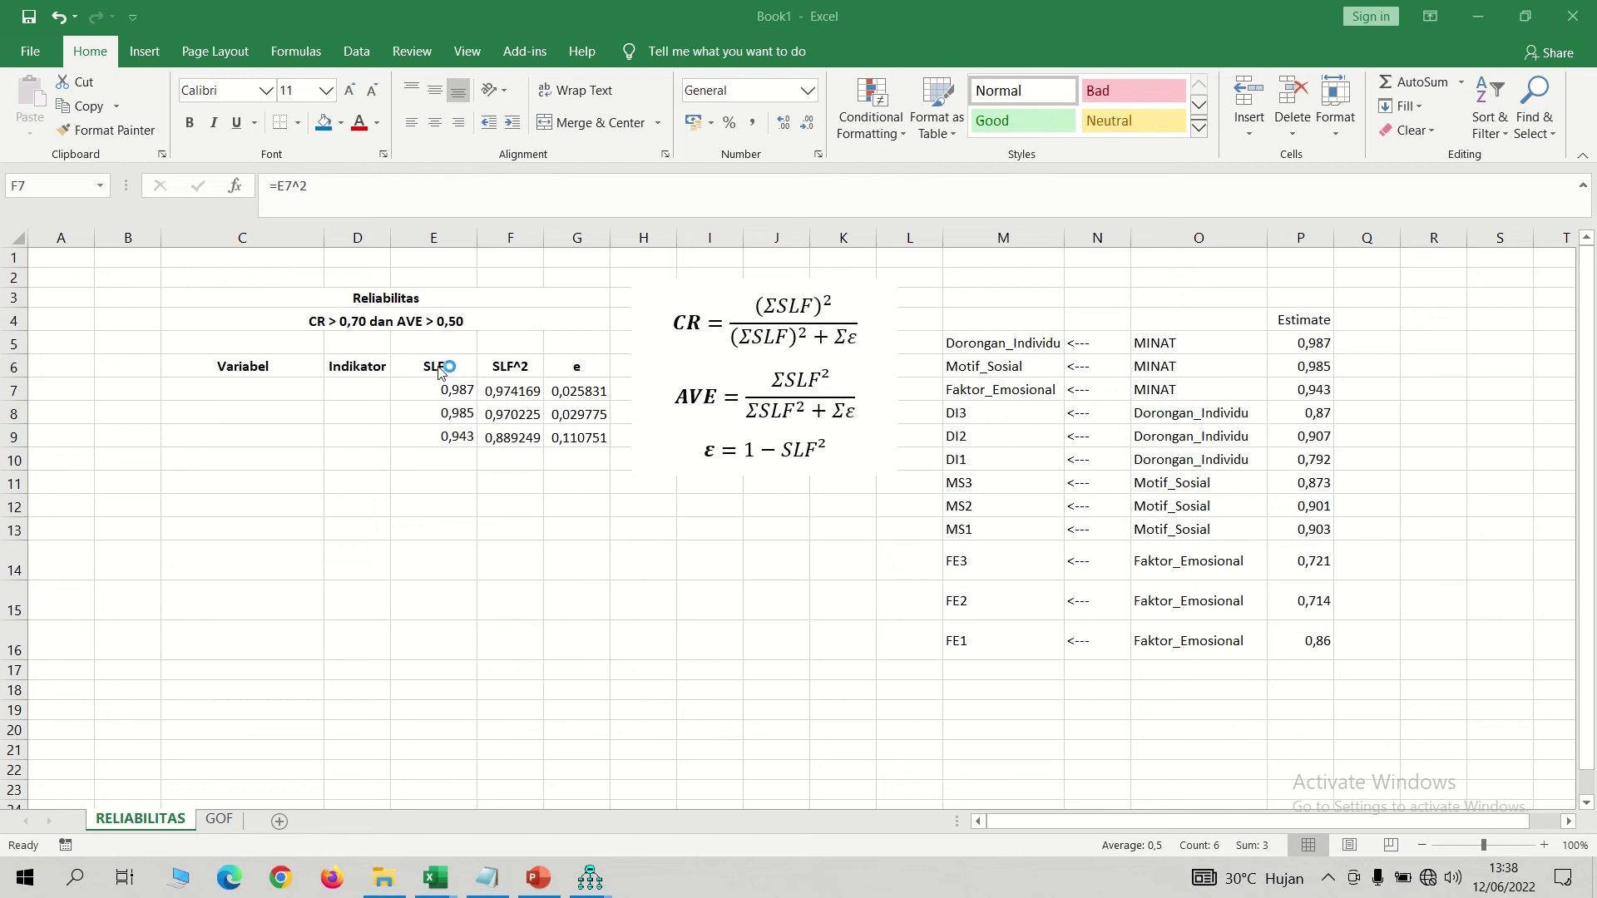
Step: Total the SLF values in E10 with =SUM(E7:E9) and extend the sum across to G10
{"action": "left_click", "coordinate": [432, 457]}
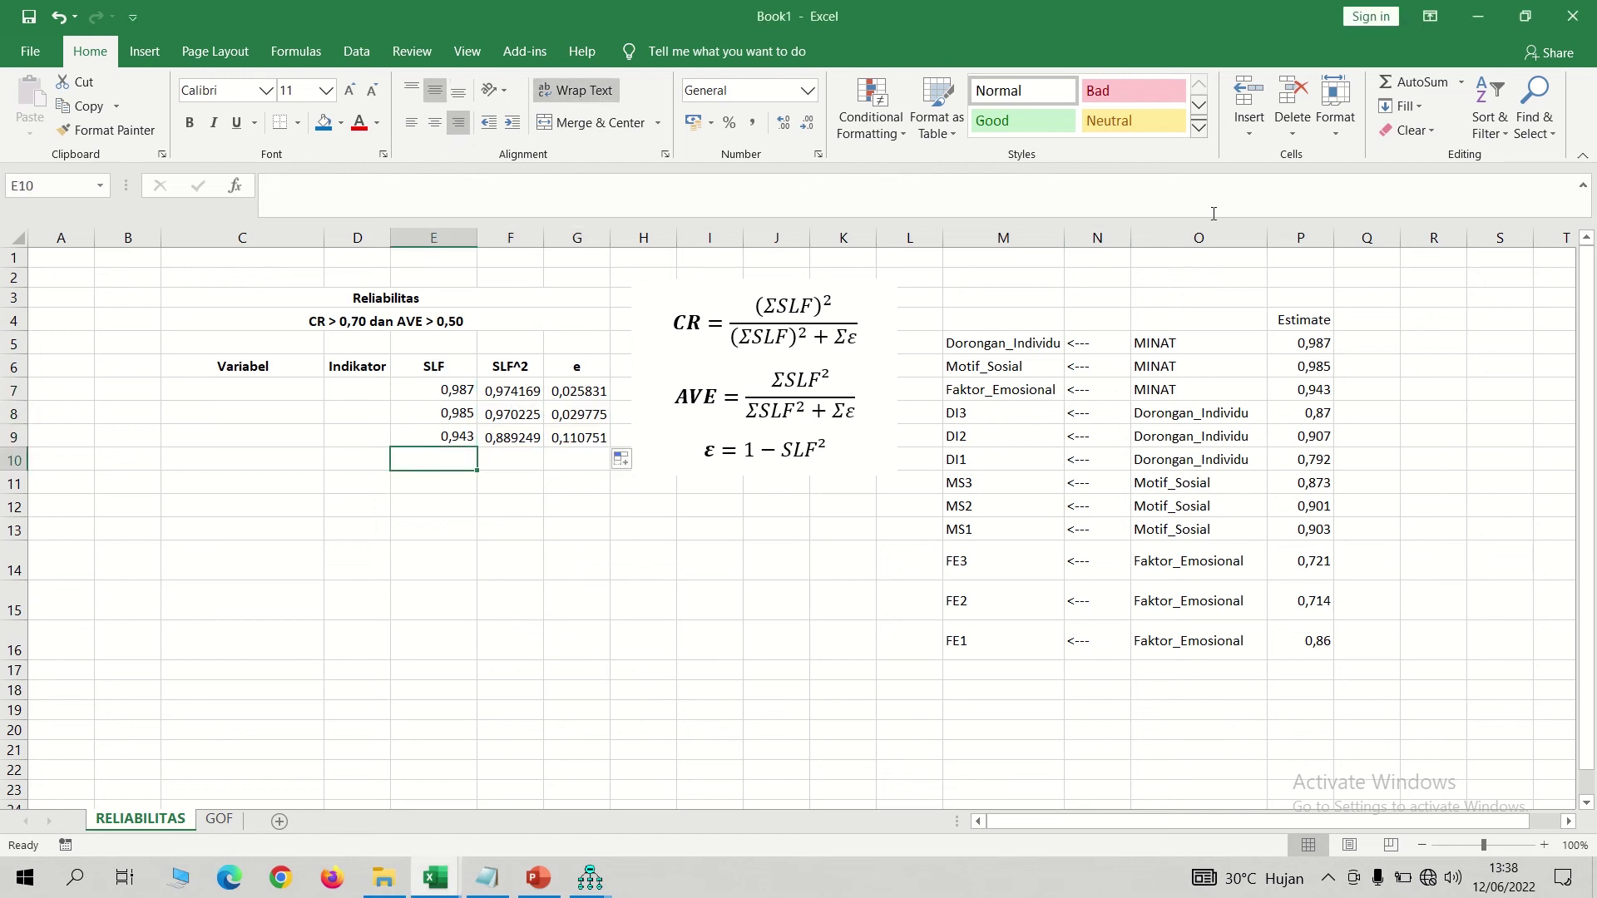
{"action": "left_click", "coordinate": [1425, 85]}
{"action": "key", "text": "Return"}
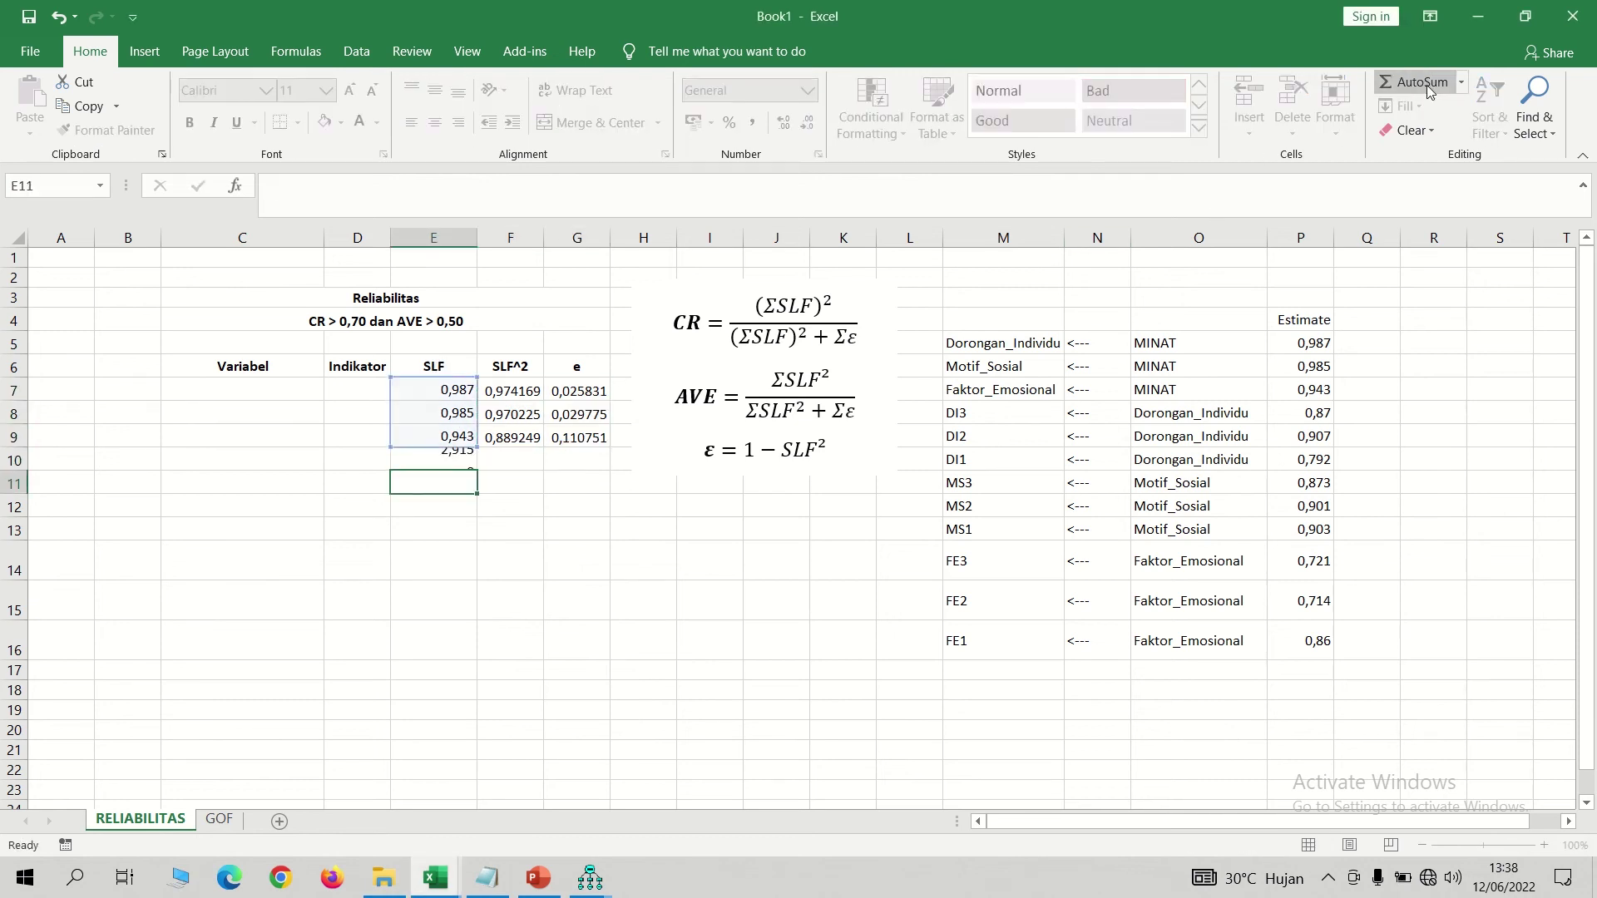
{"action": "left_click", "coordinate": [453, 460]}
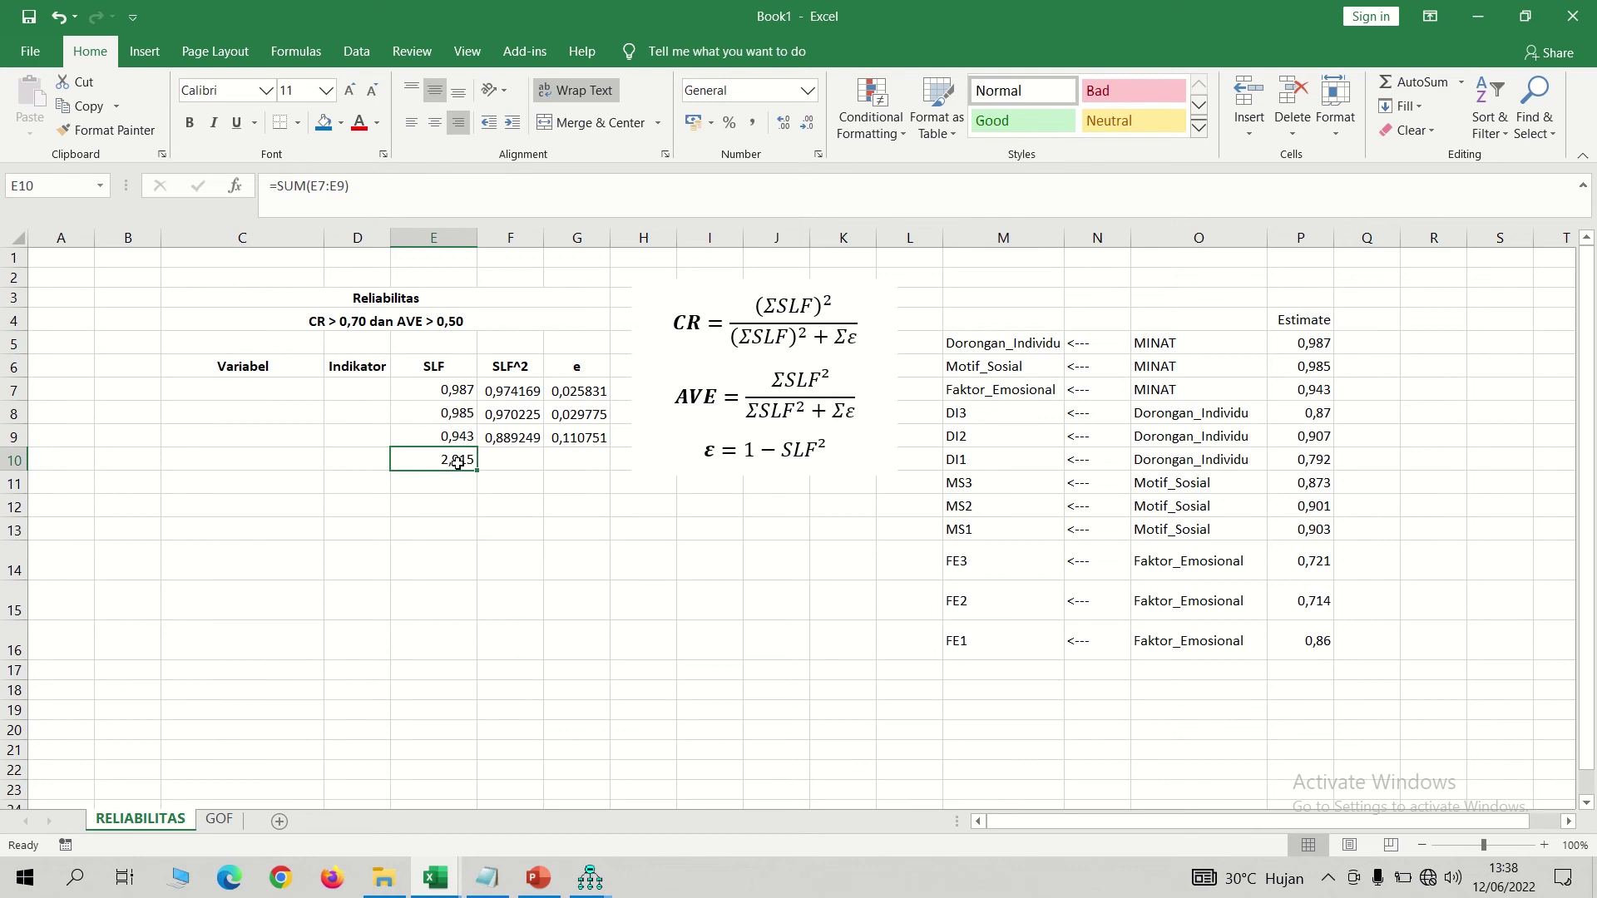
{"action": "left_click_drag", "start_coordinate": [480, 470], "coordinate": [578, 465]}
{"action": "left_click", "coordinate": [449, 460]}
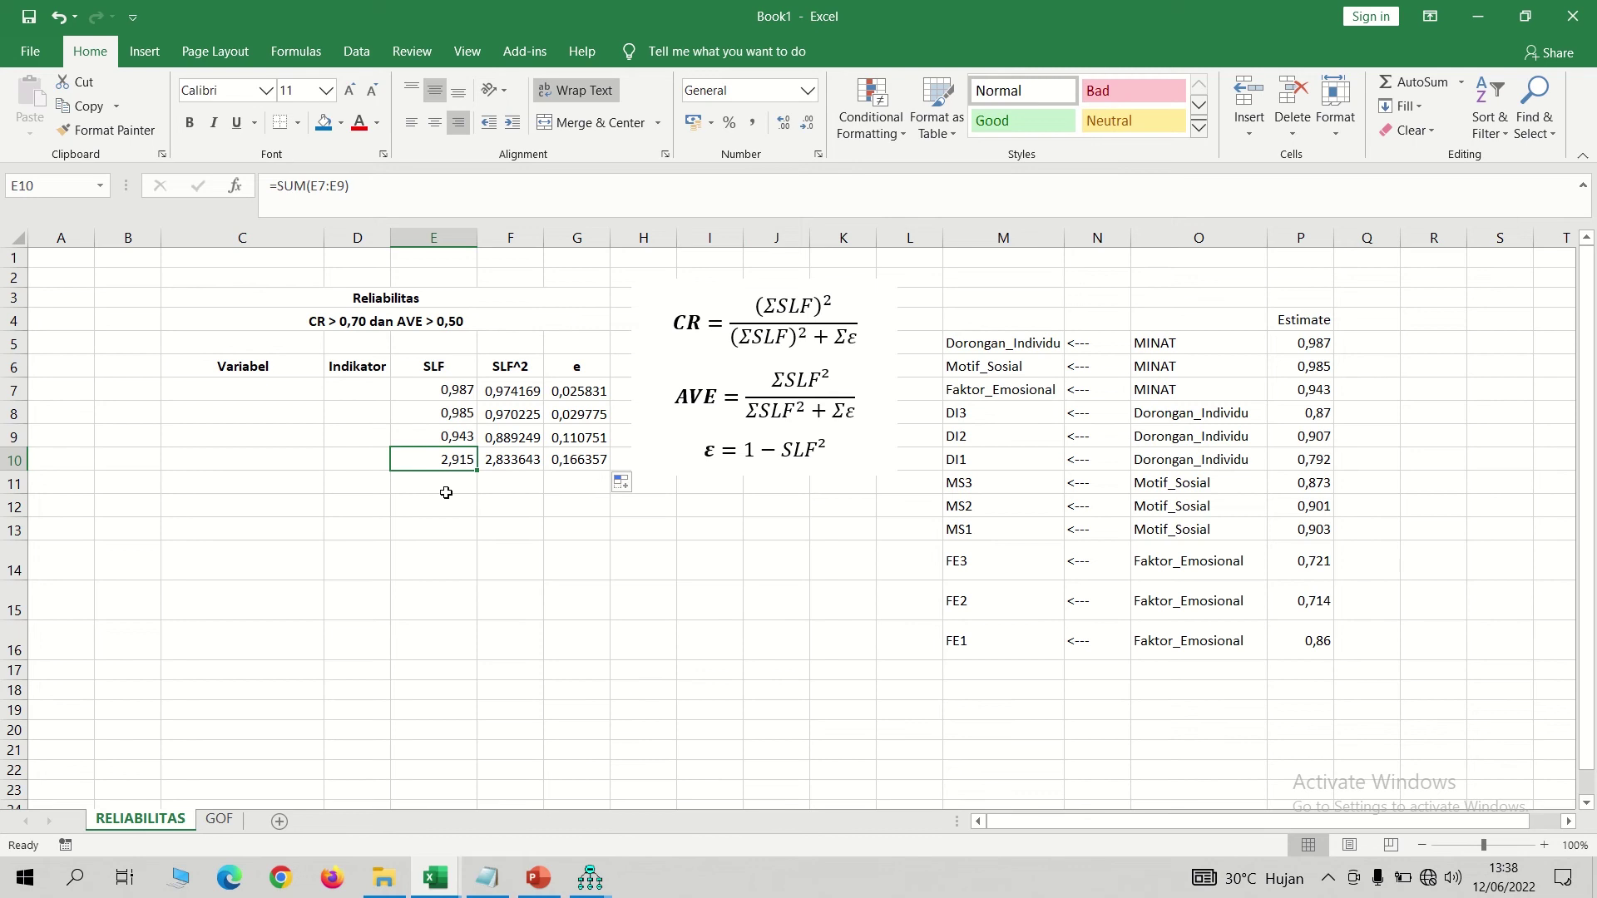
Step: Square the SLF total in E11 with the formula =E10^2
{"action": "left_click", "coordinate": [443, 488]}
{"action": "type", "text": "="}
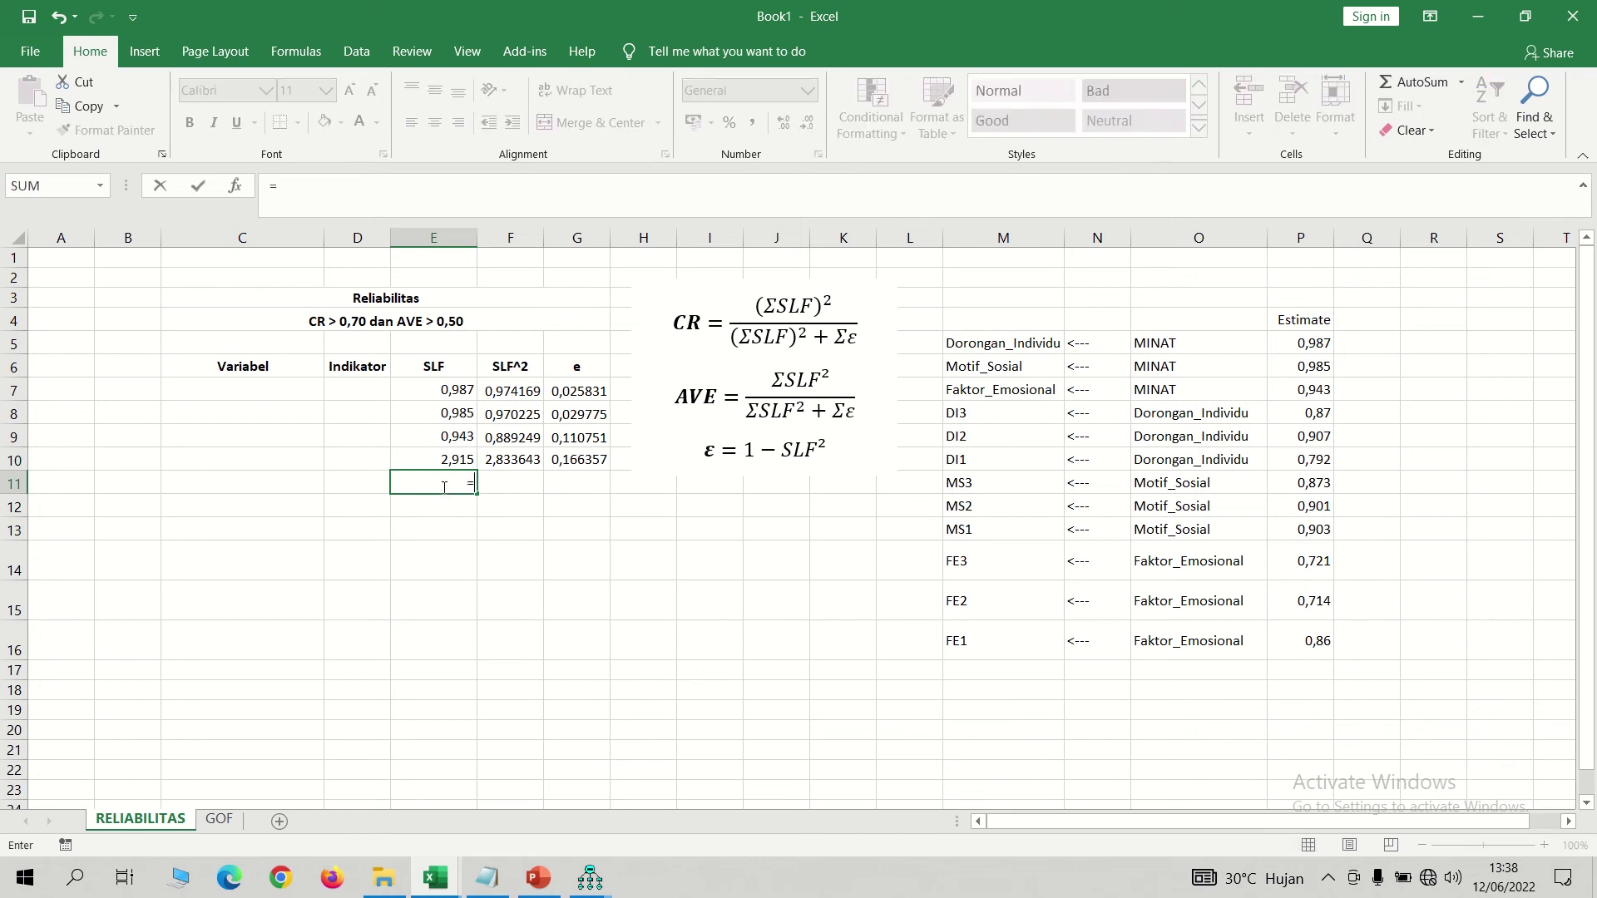
{"action": "key", "text": "Up"}
{"action": "type", "text": "^2"}
{"action": "key", "text": "Return"}
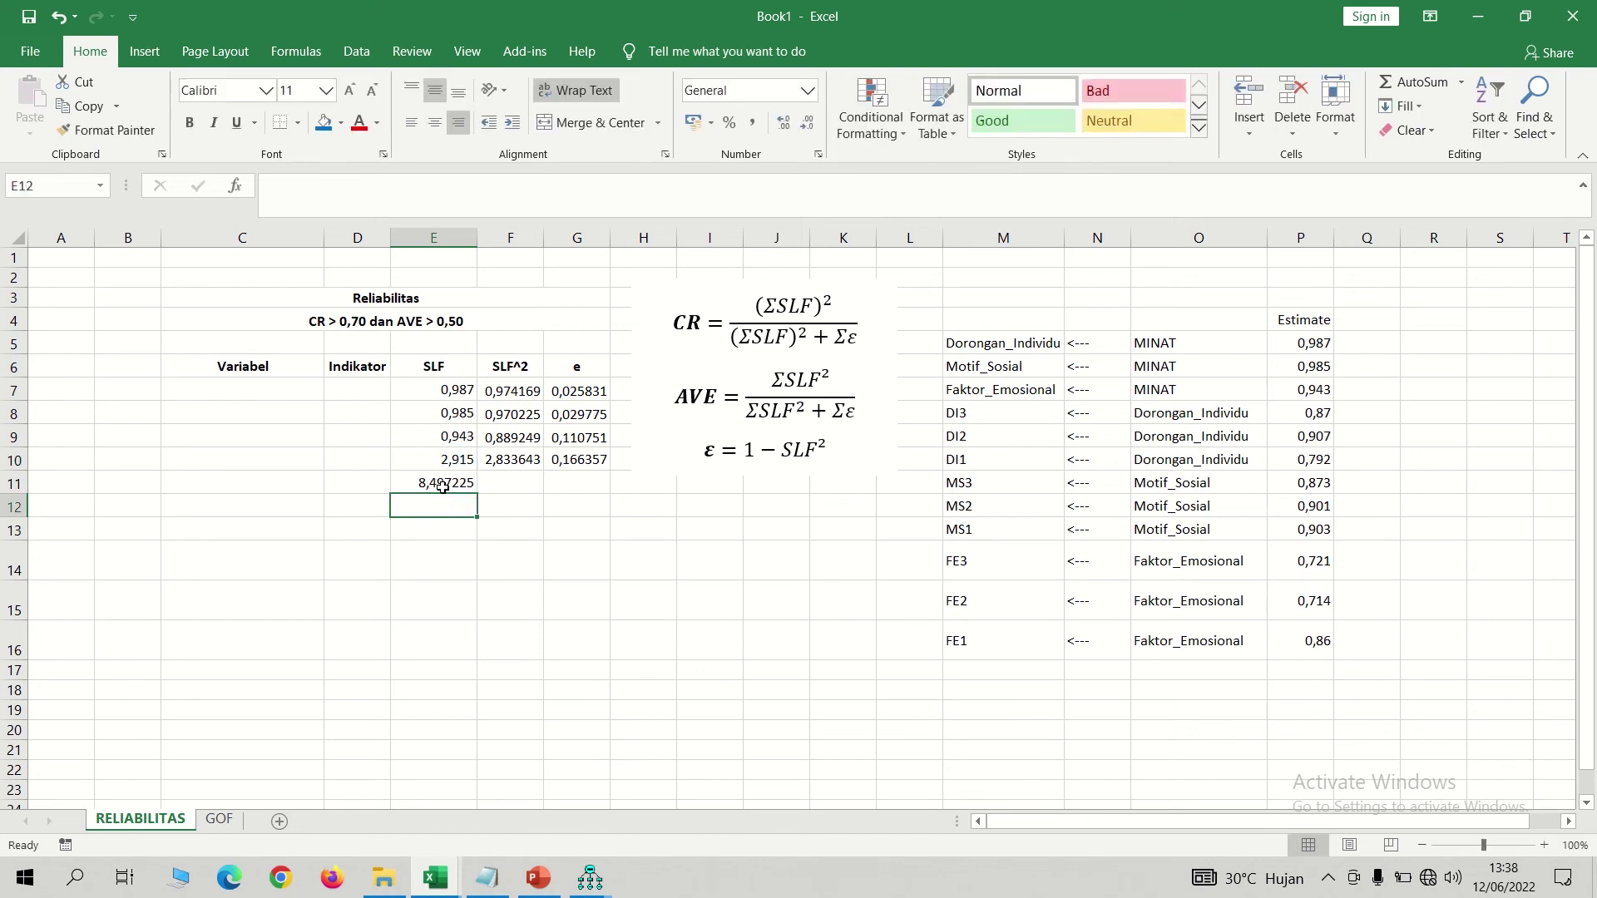
Step: Make the squared SLF total in E11 and the totals in F10 and G10 bold
{"action": "left_click", "coordinate": [443, 488]}
{"action": "left_click", "coordinate": [509, 463], "text": "ctrl"}
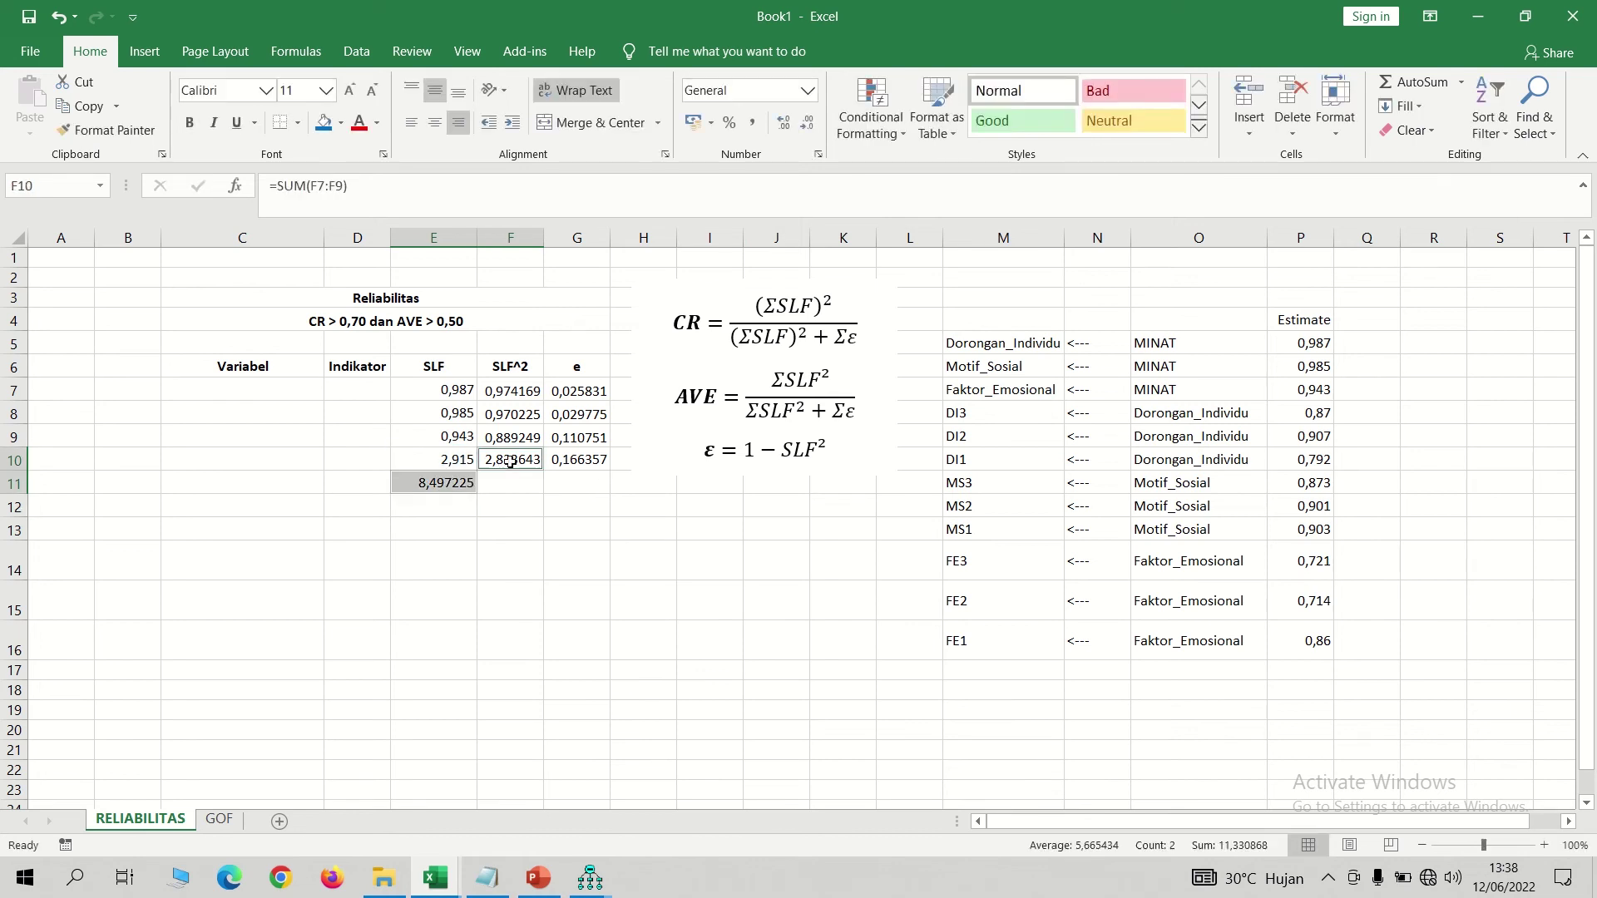
{"action": "left_click", "coordinate": [565, 460], "text": "ctrl"}
{"action": "key", "text": "ctrl+b"}
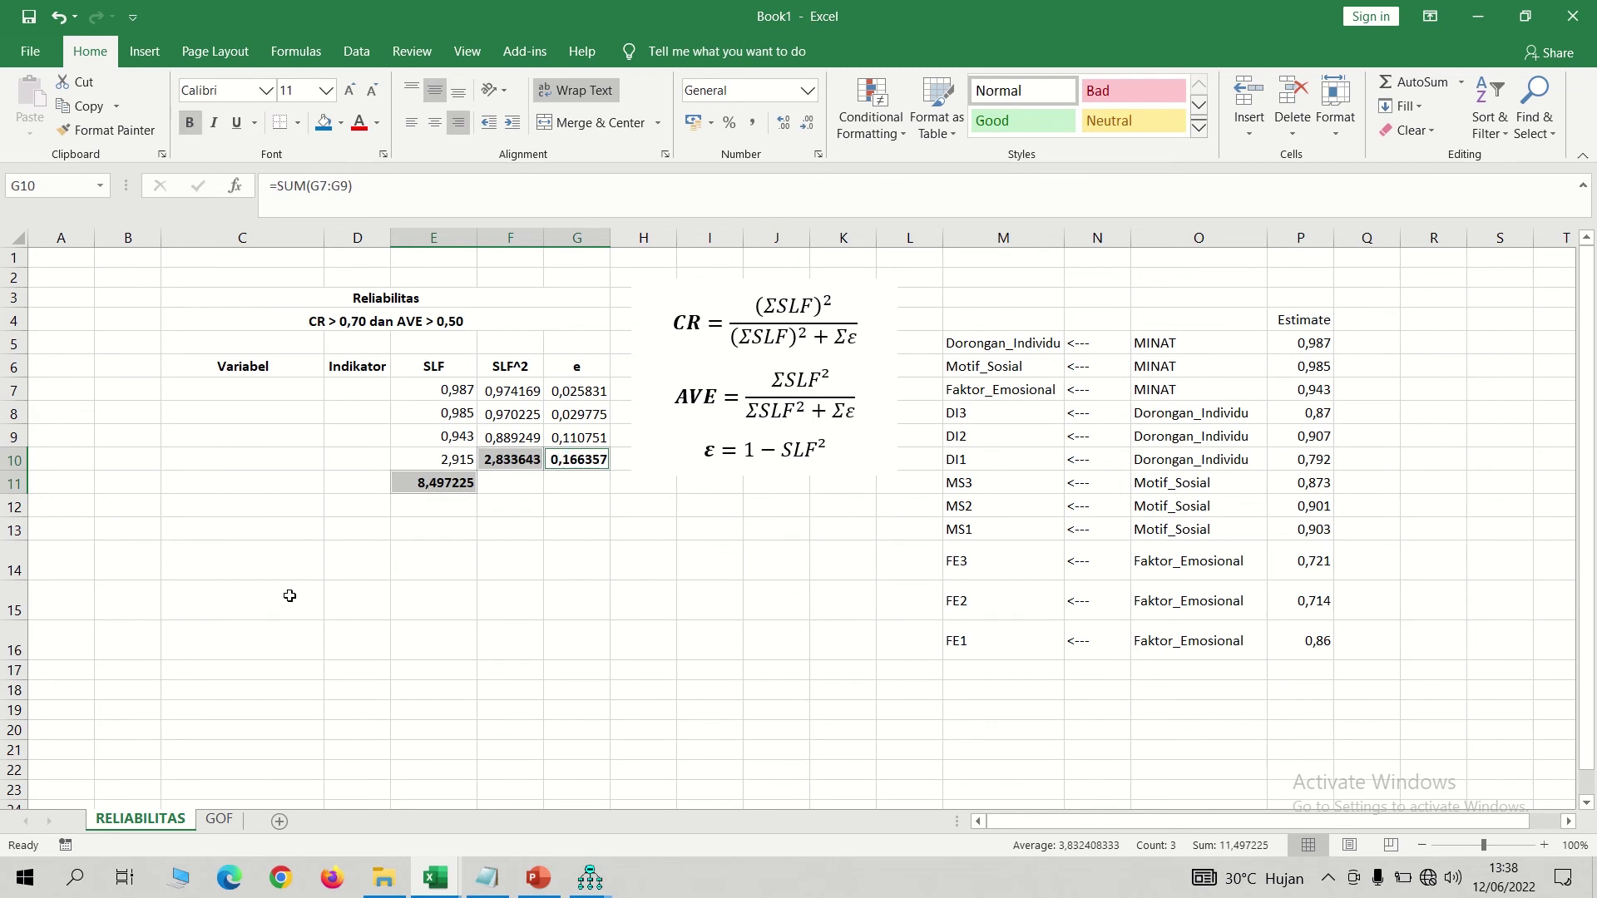
Step: Label D13 as CR and calculate construct reliability in E13 with the formula =E11/(E11+G10)
{"action": "left_click", "coordinate": [374, 527]}
{"action": "type", "text": "CR"}
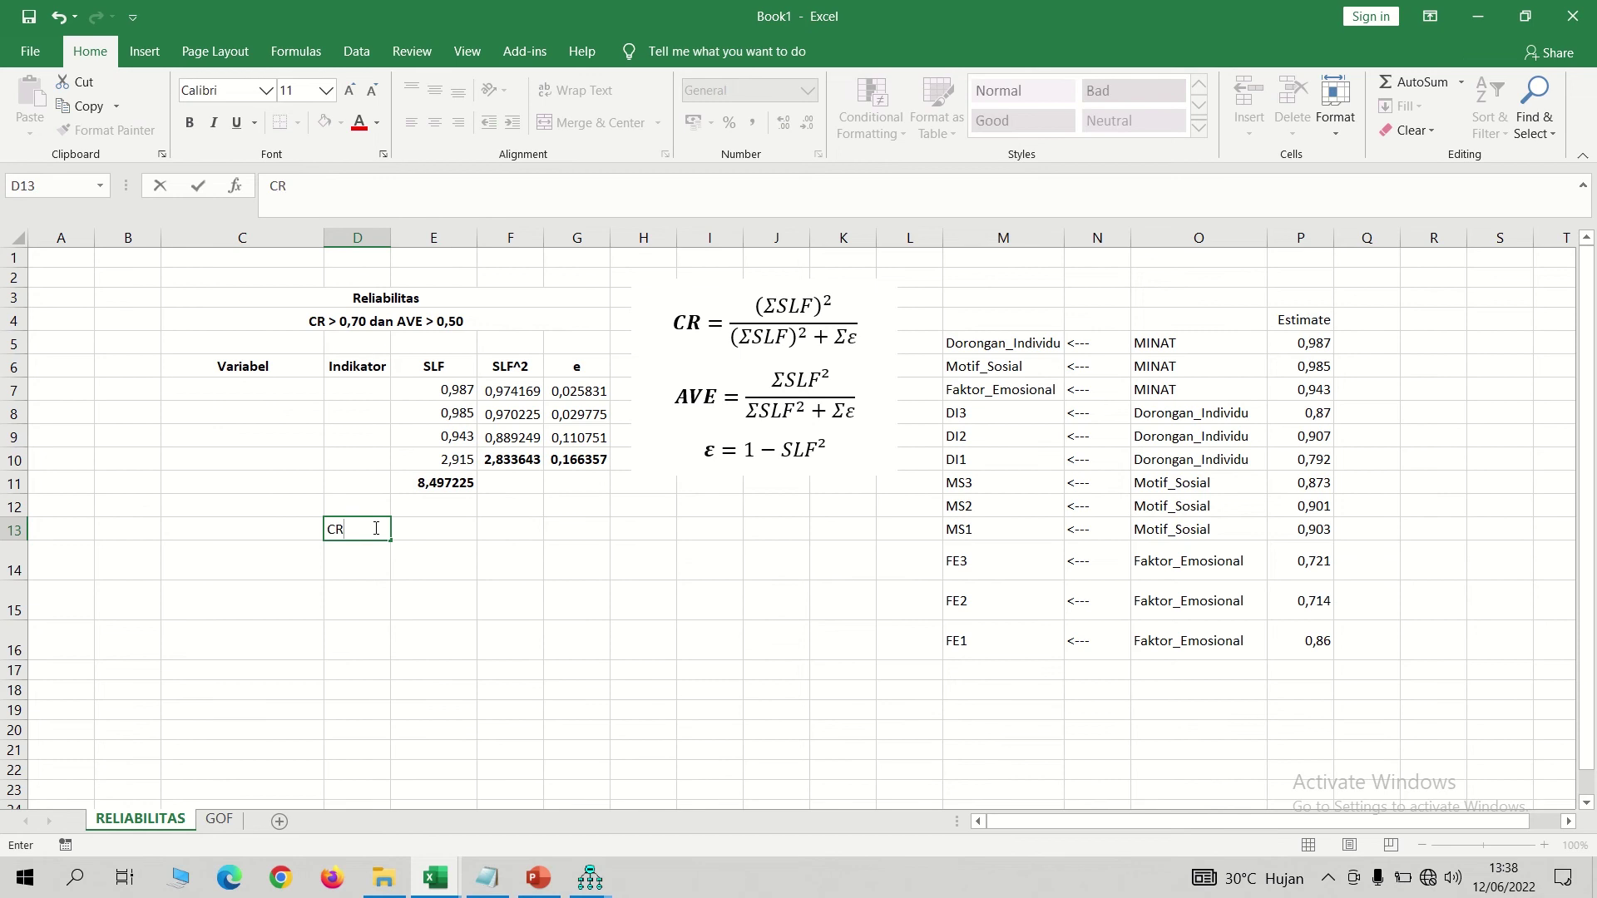
{"action": "key", "text": "Tab"}
{"action": "type", "text": "="}
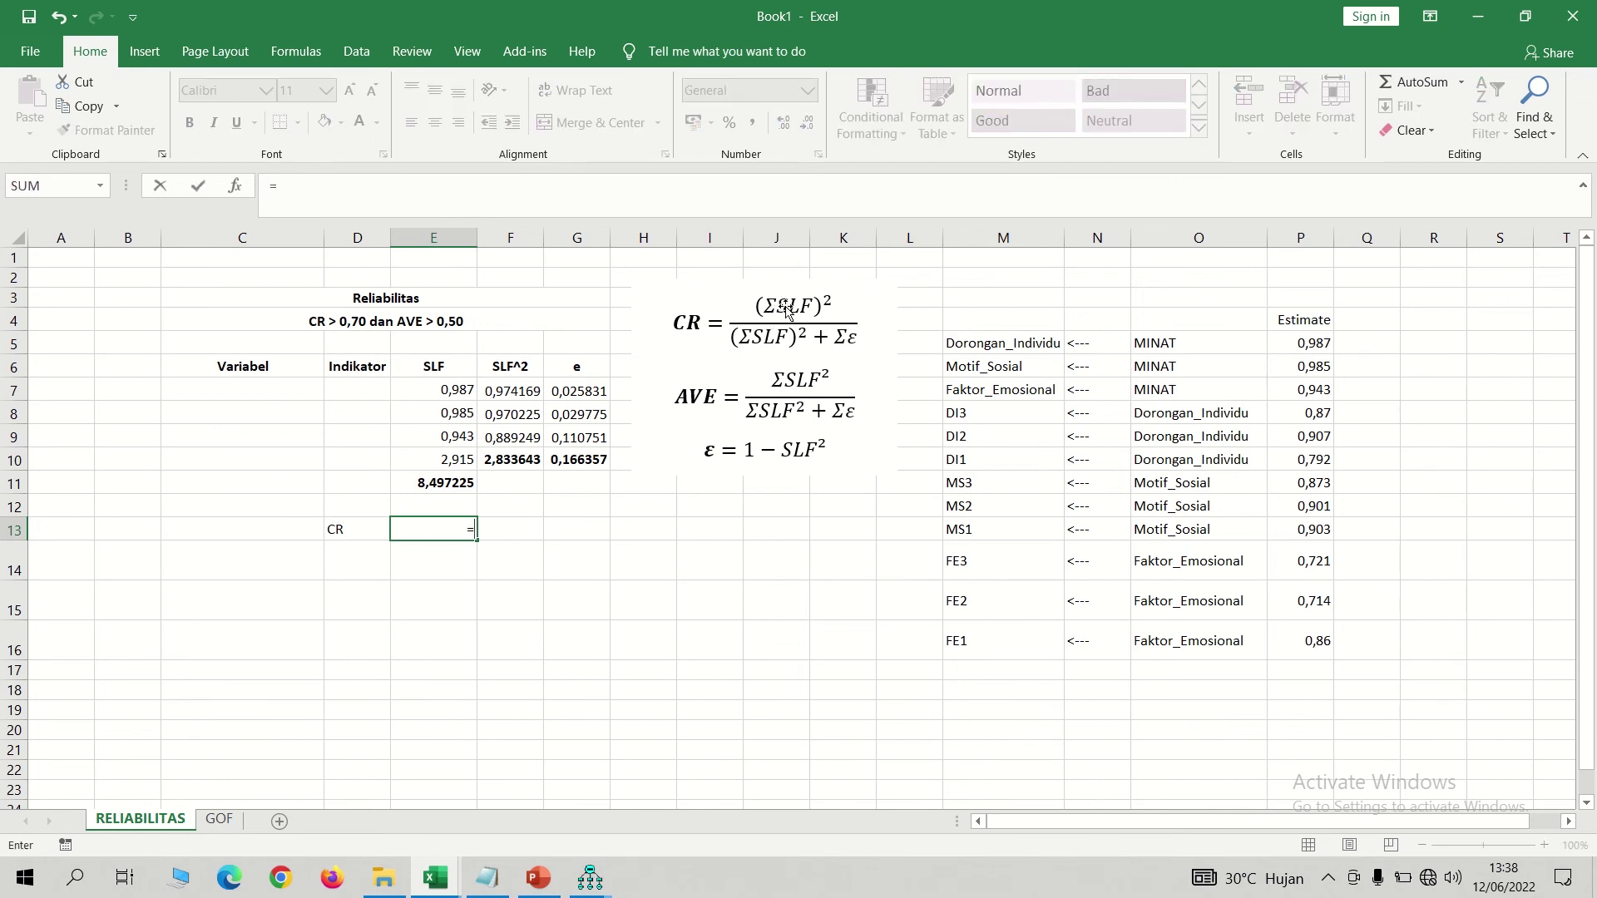
{"action": "left_click", "coordinate": [433, 476]}
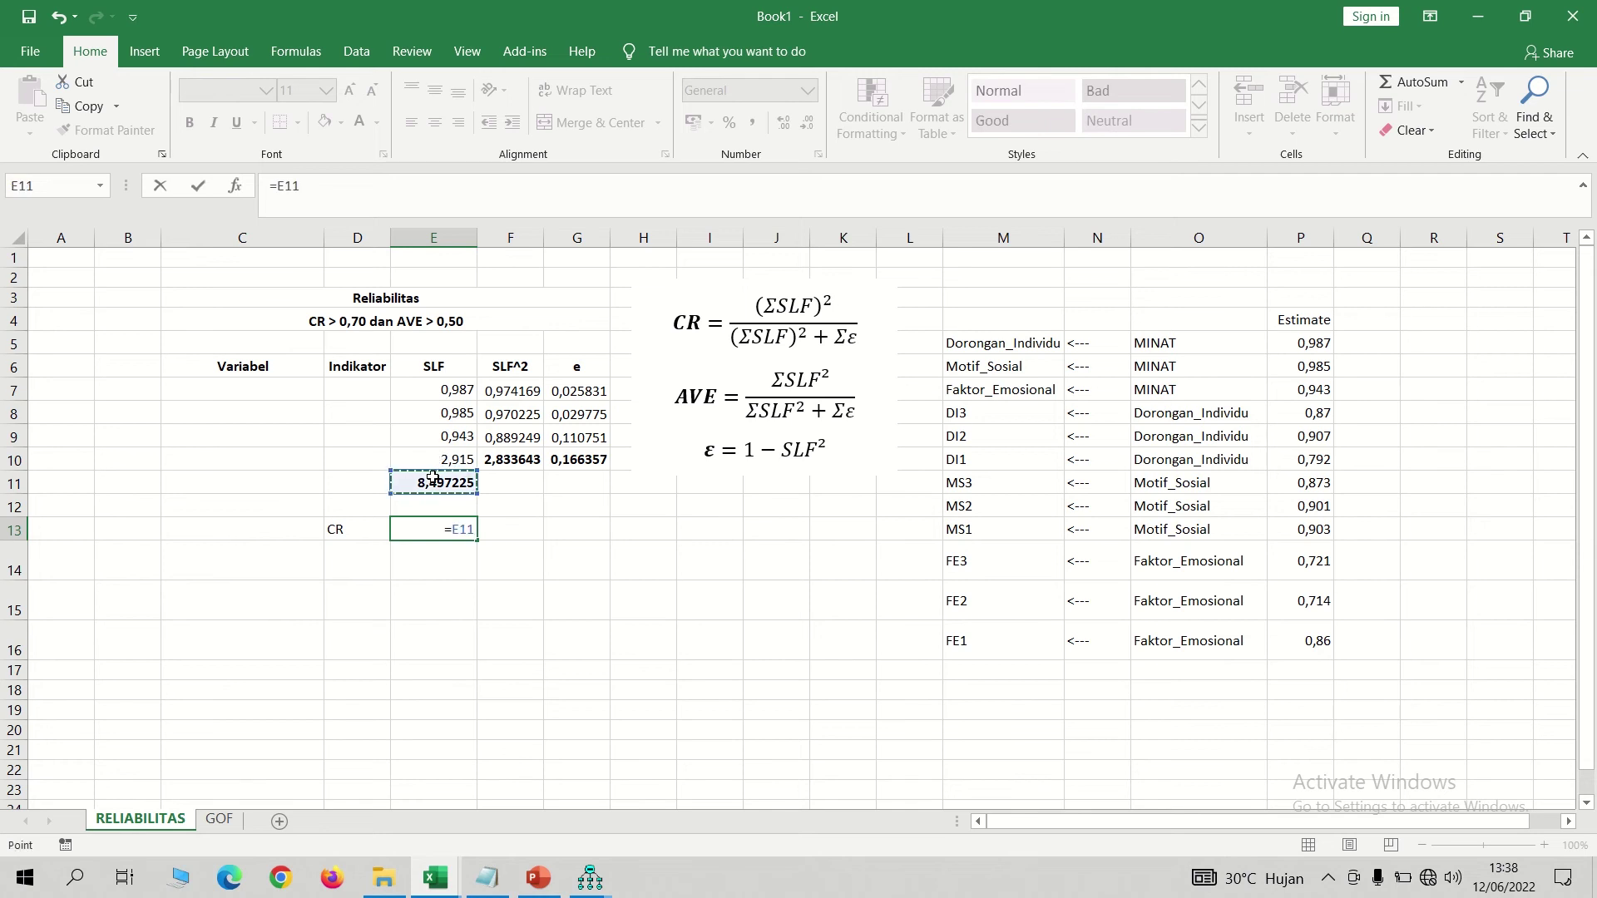
{"action": "type", "text": "/("}
{"action": "left_click", "coordinate": [443, 482]}
{"action": "type", "text": "+"}
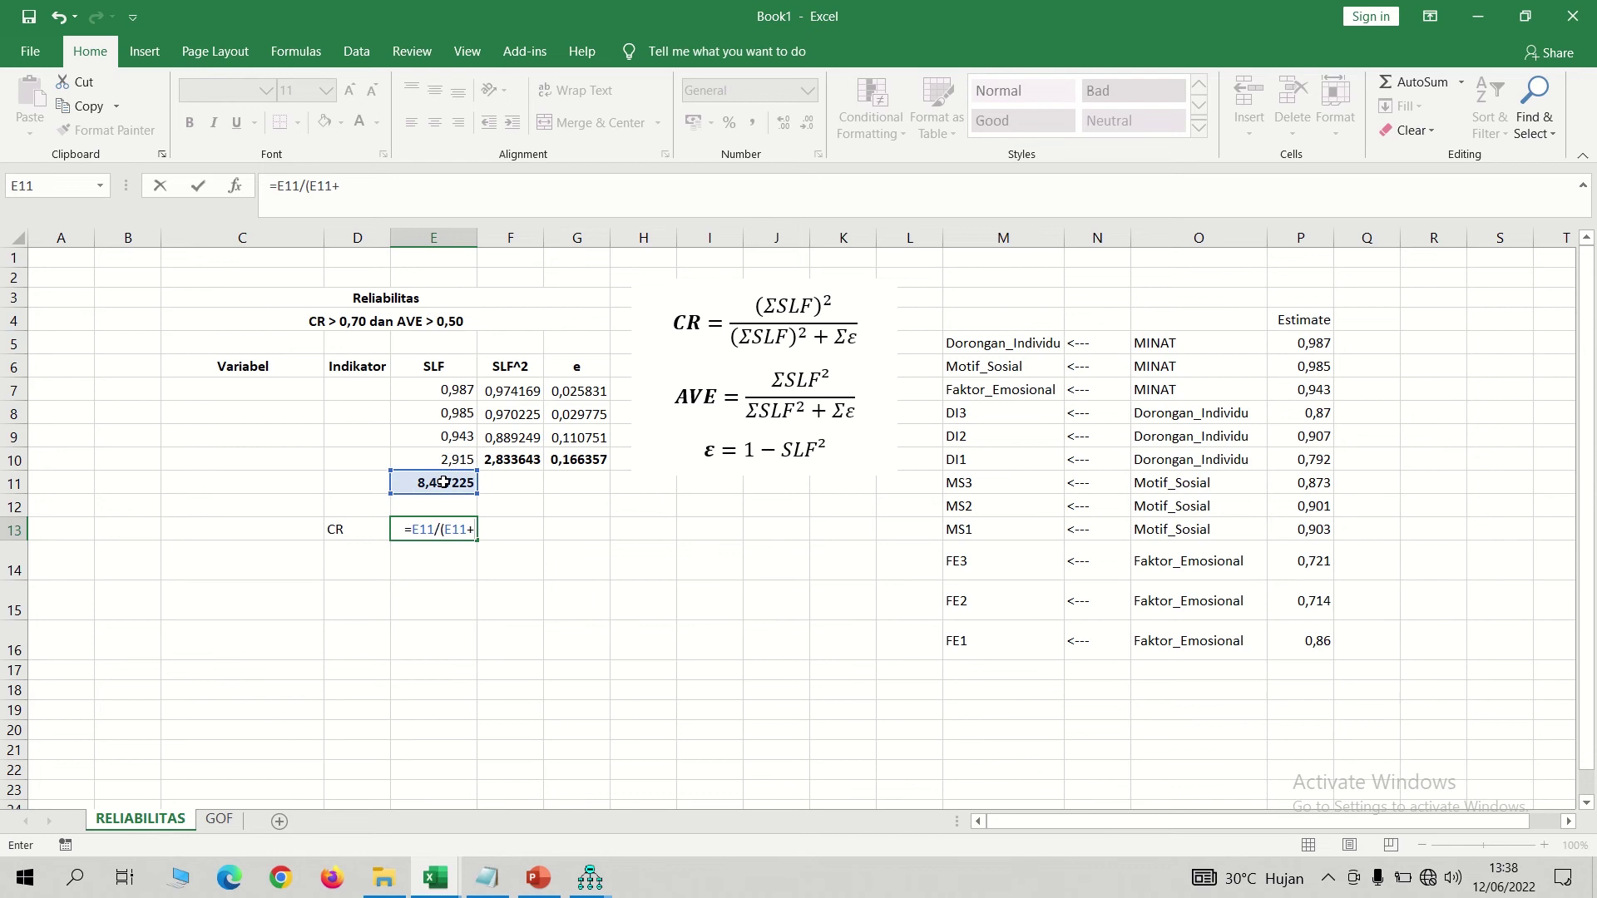
{"action": "left_click", "coordinate": [593, 455]}
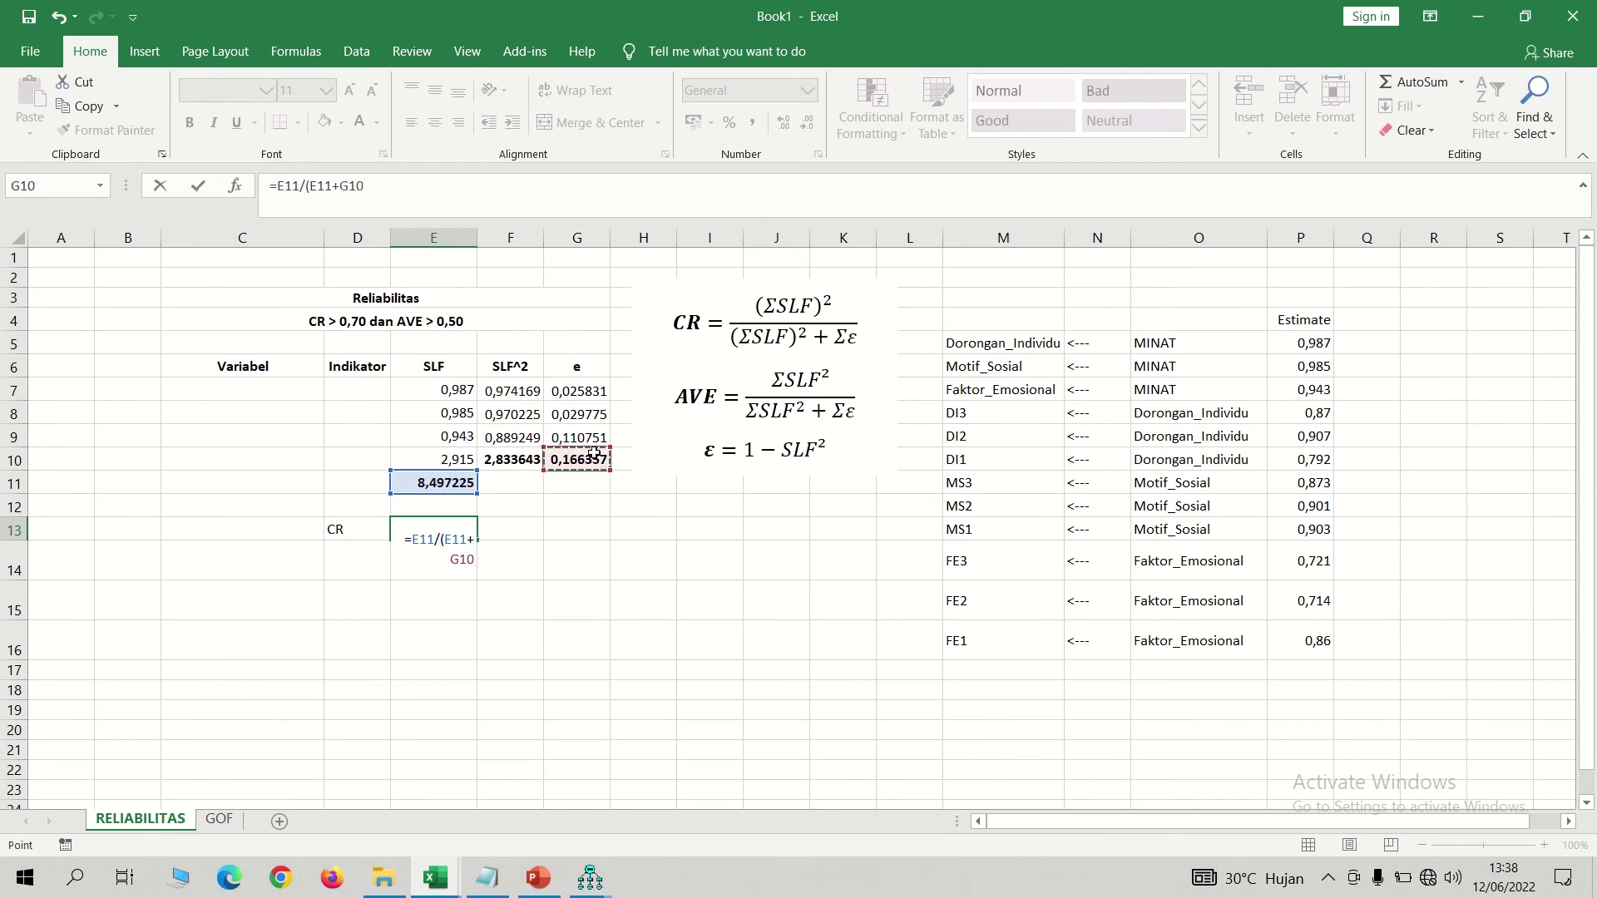
{"action": "type", "text": ")"}
{"action": "key", "text": "Return"}
Step: Label D14 as AVE and calculate it in E14 with the formula =F10/(F10+G10)
{"action": "key", "text": "Left"}
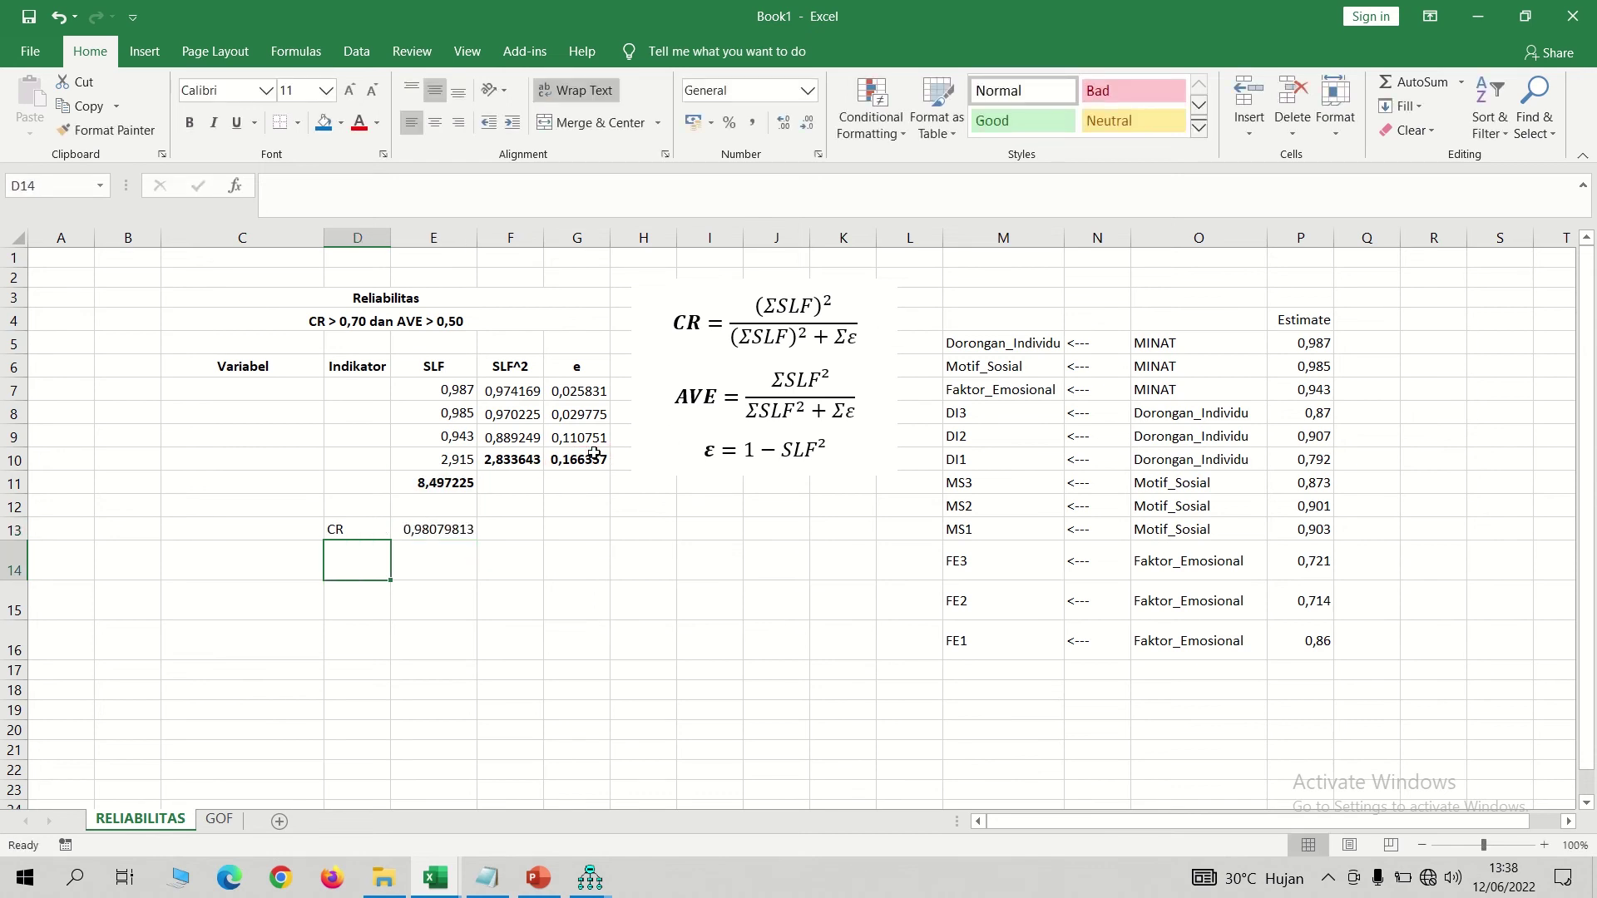
{"action": "type", "text": "AVE"}
{"action": "key", "text": "Tab"}
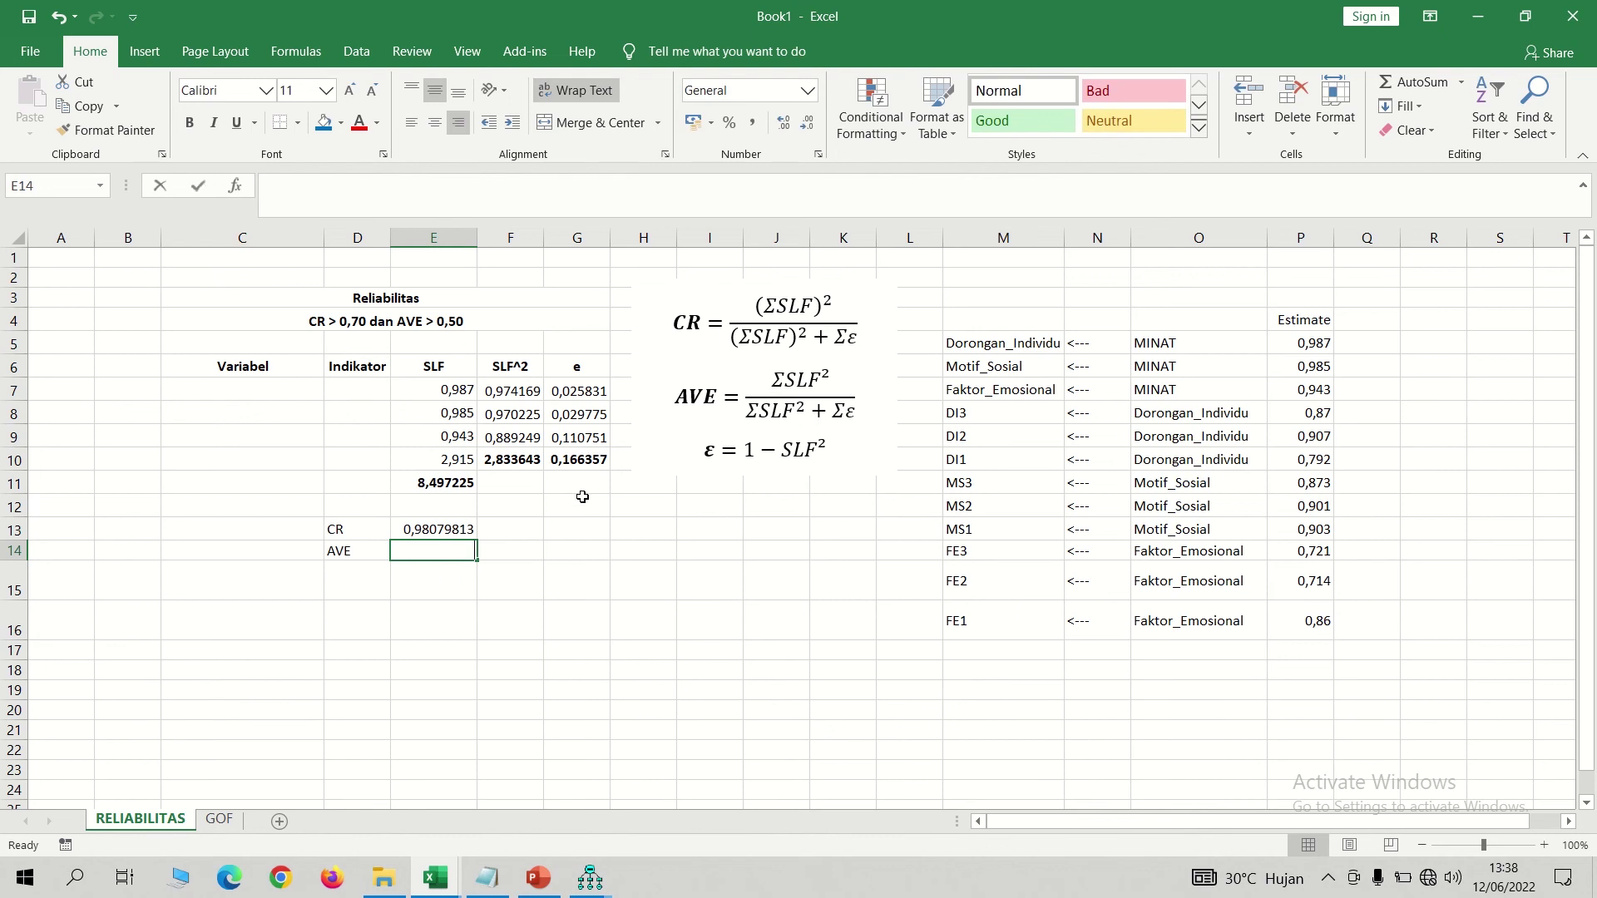
{"action": "type", "text": "="}
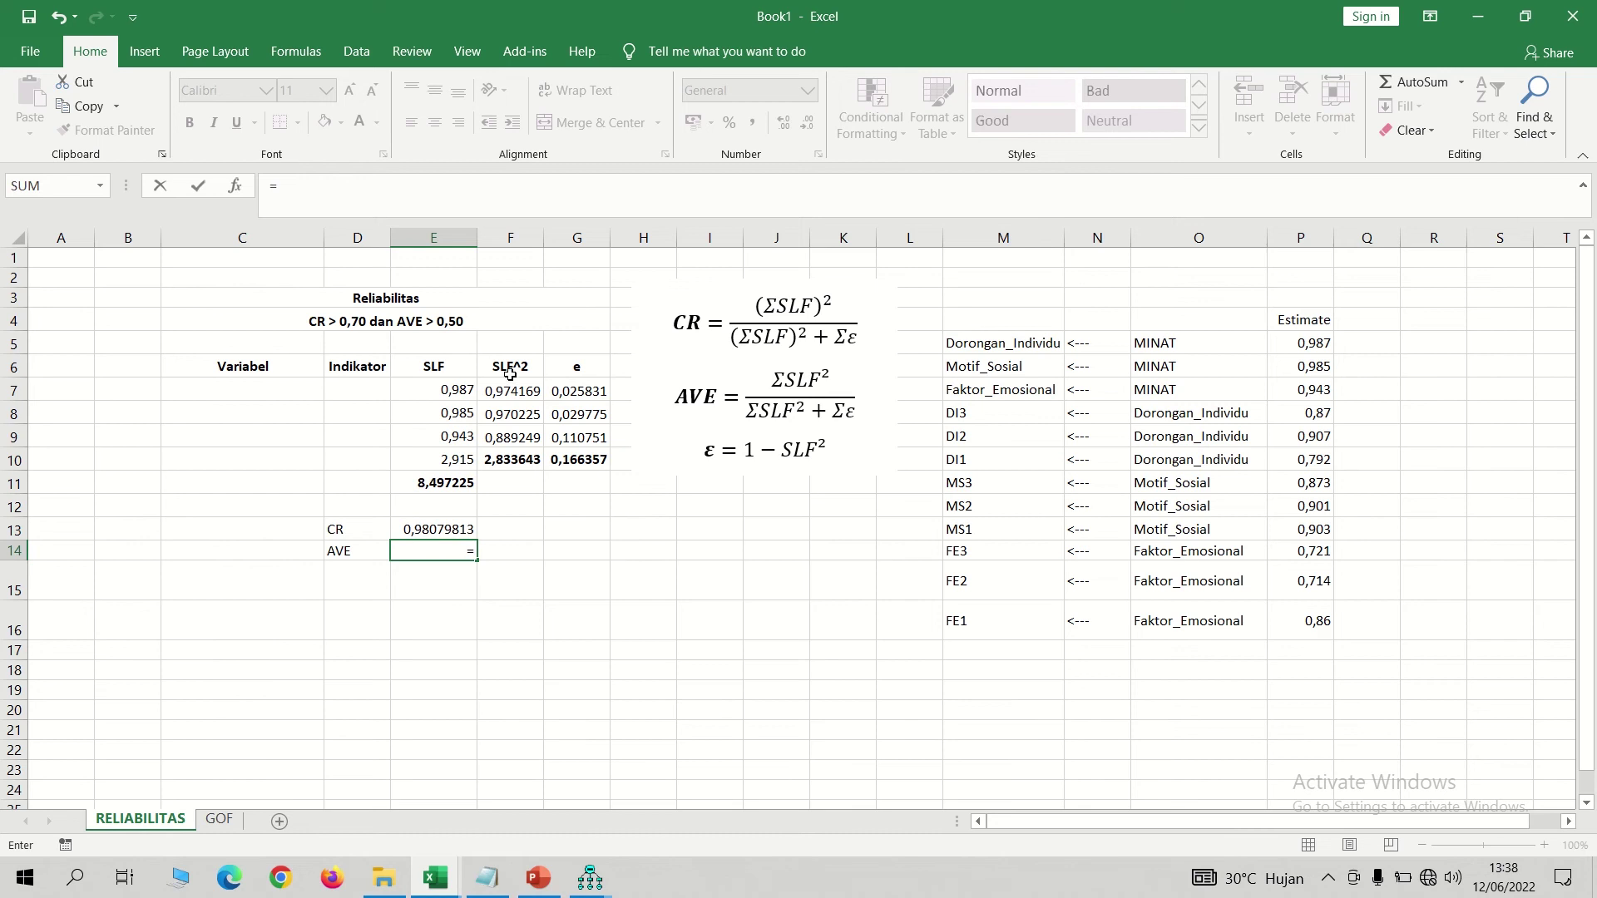
{"action": "left_click", "coordinate": [515, 456]}
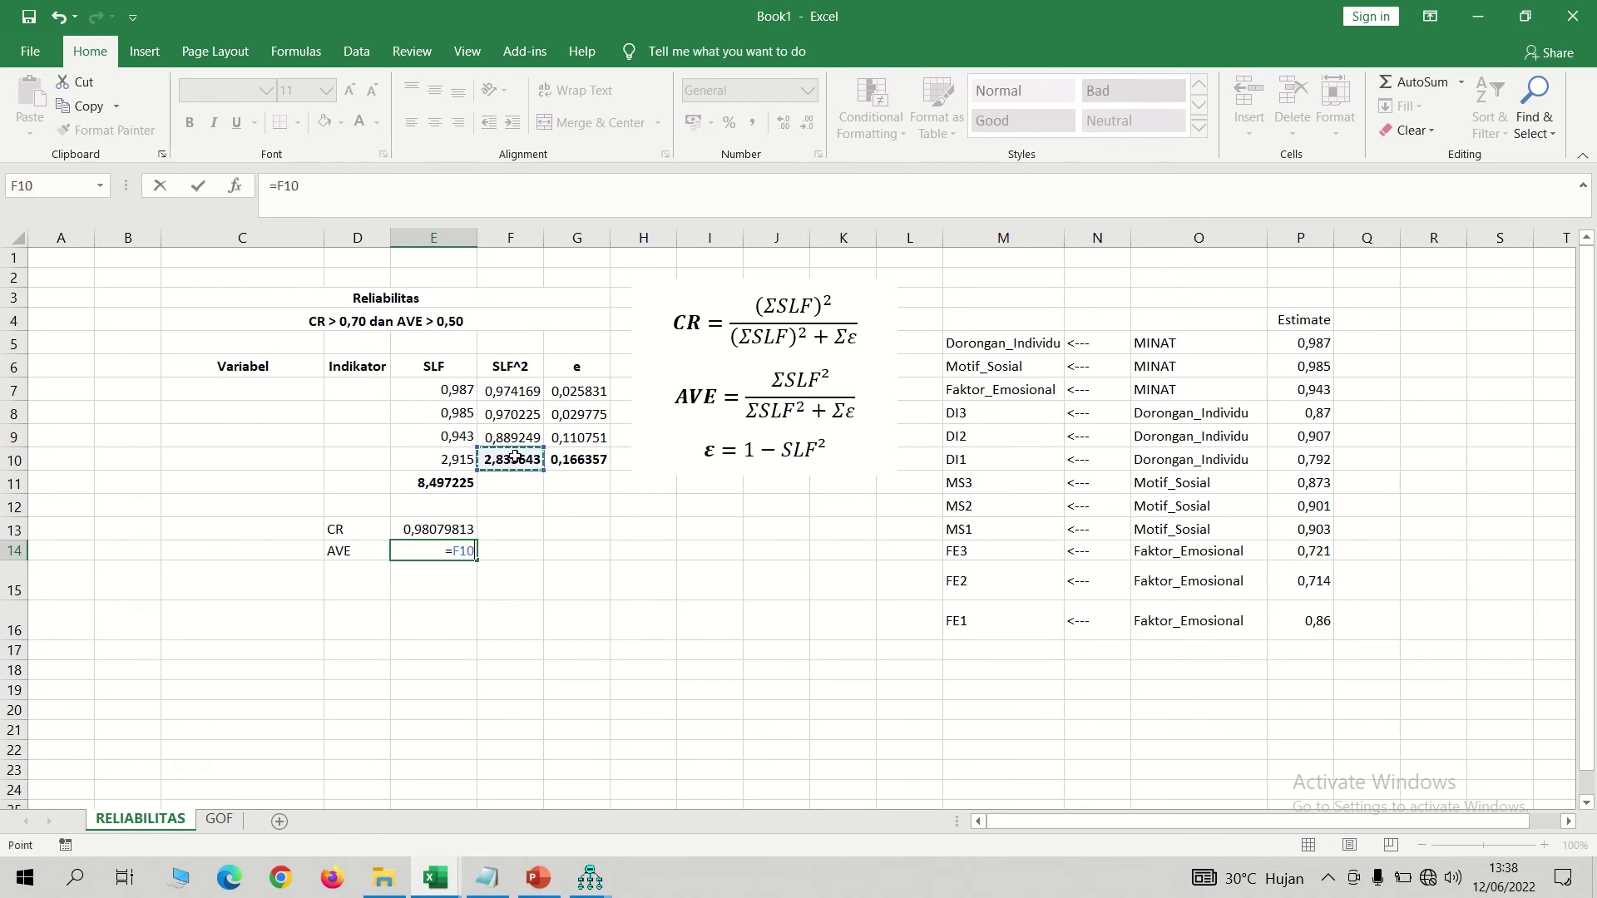
{"action": "type", "text": "/("}
{"action": "left_click", "coordinate": [508, 458]}
{"action": "type", "text": "+"}
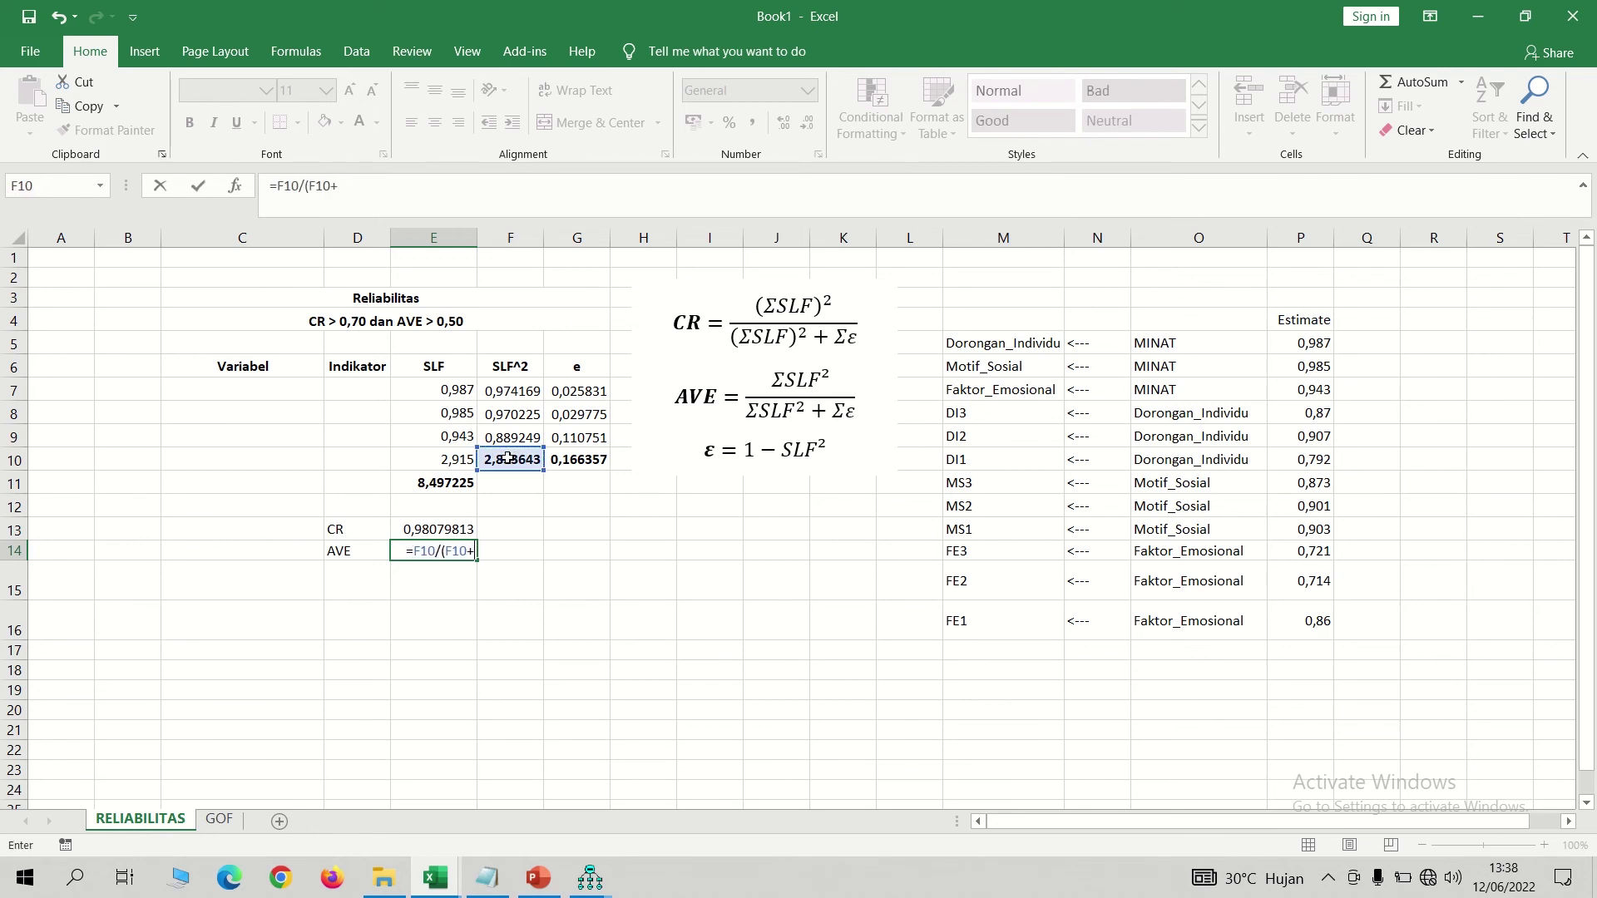
{"action": "left_click", "coordinate": [586, 456]}
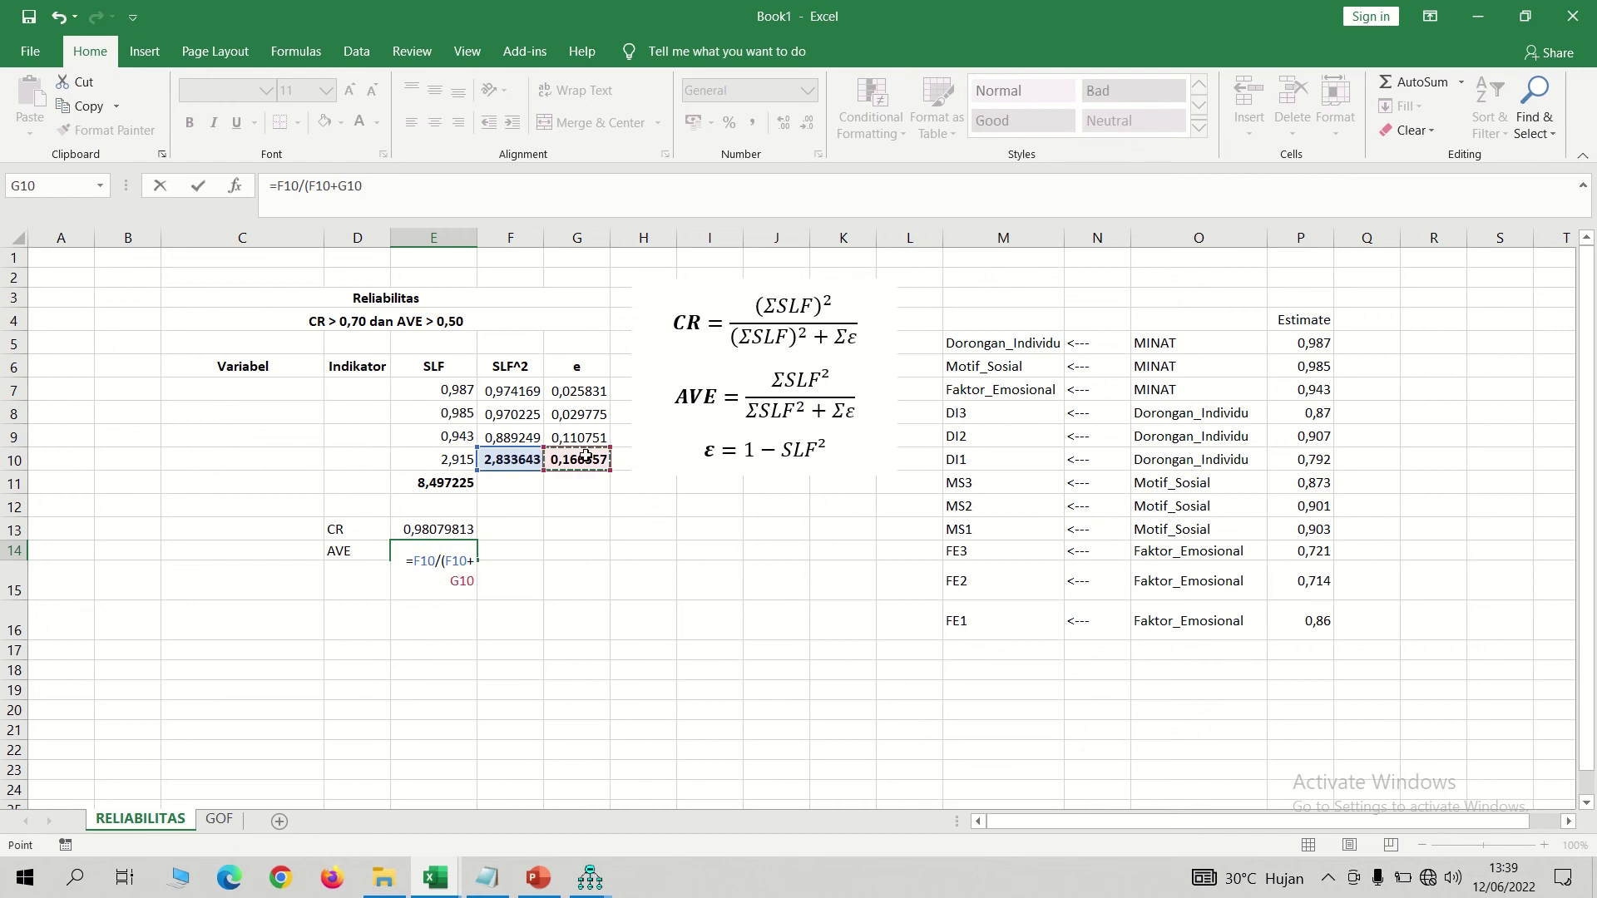
{"action": "type", "text": ")"}
{"action": "key", "text": "Return"}
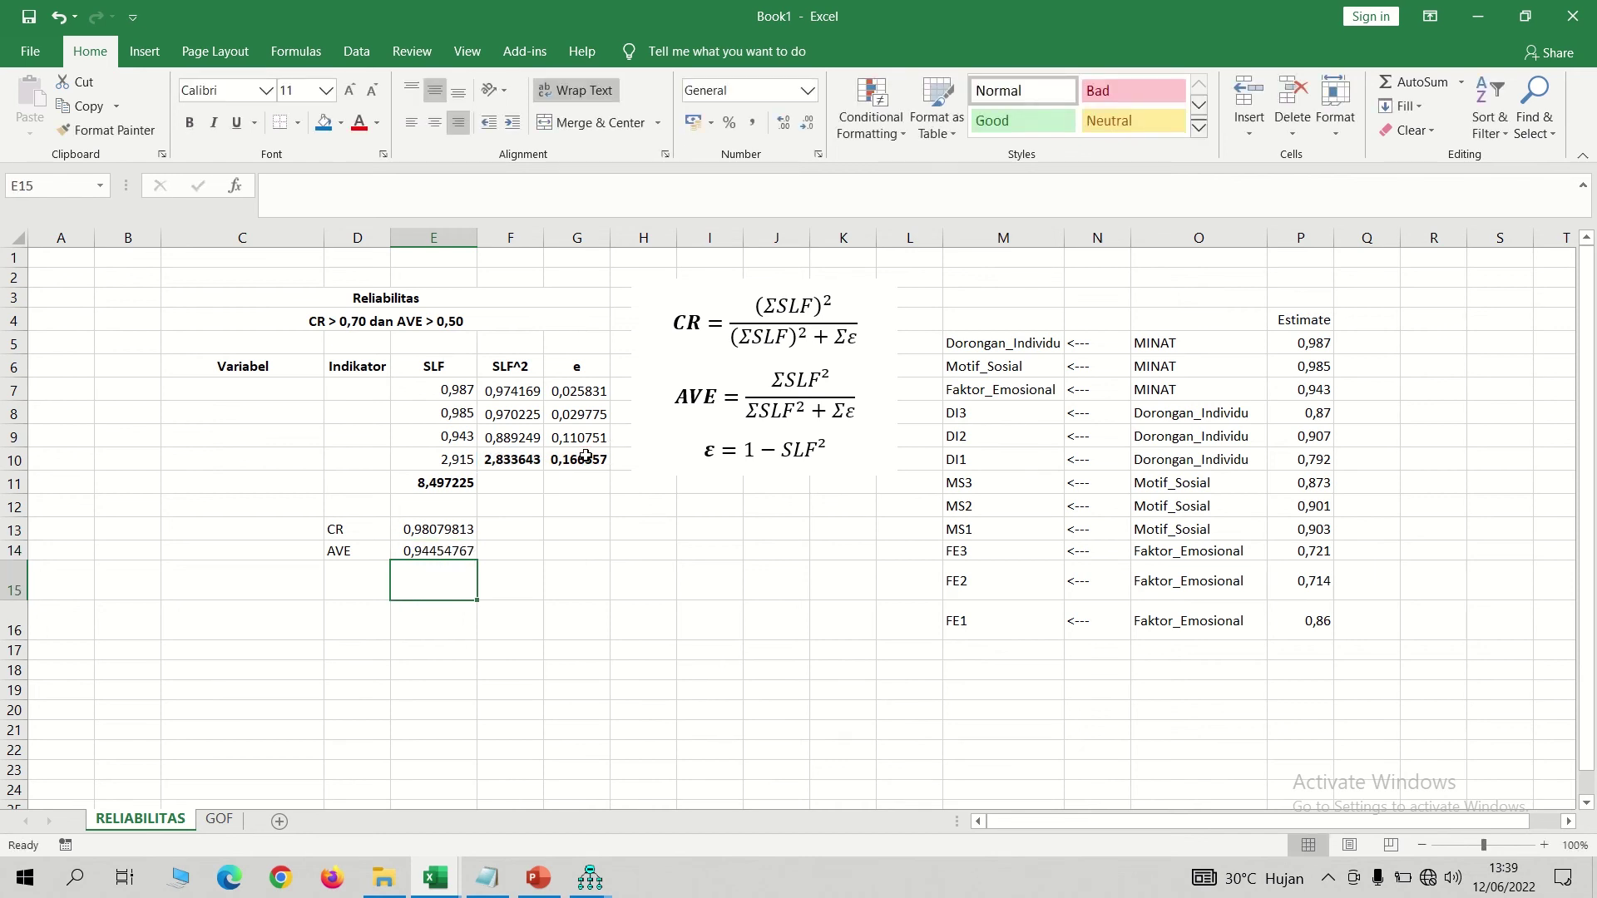
{"action": "key", "text": "Up"}
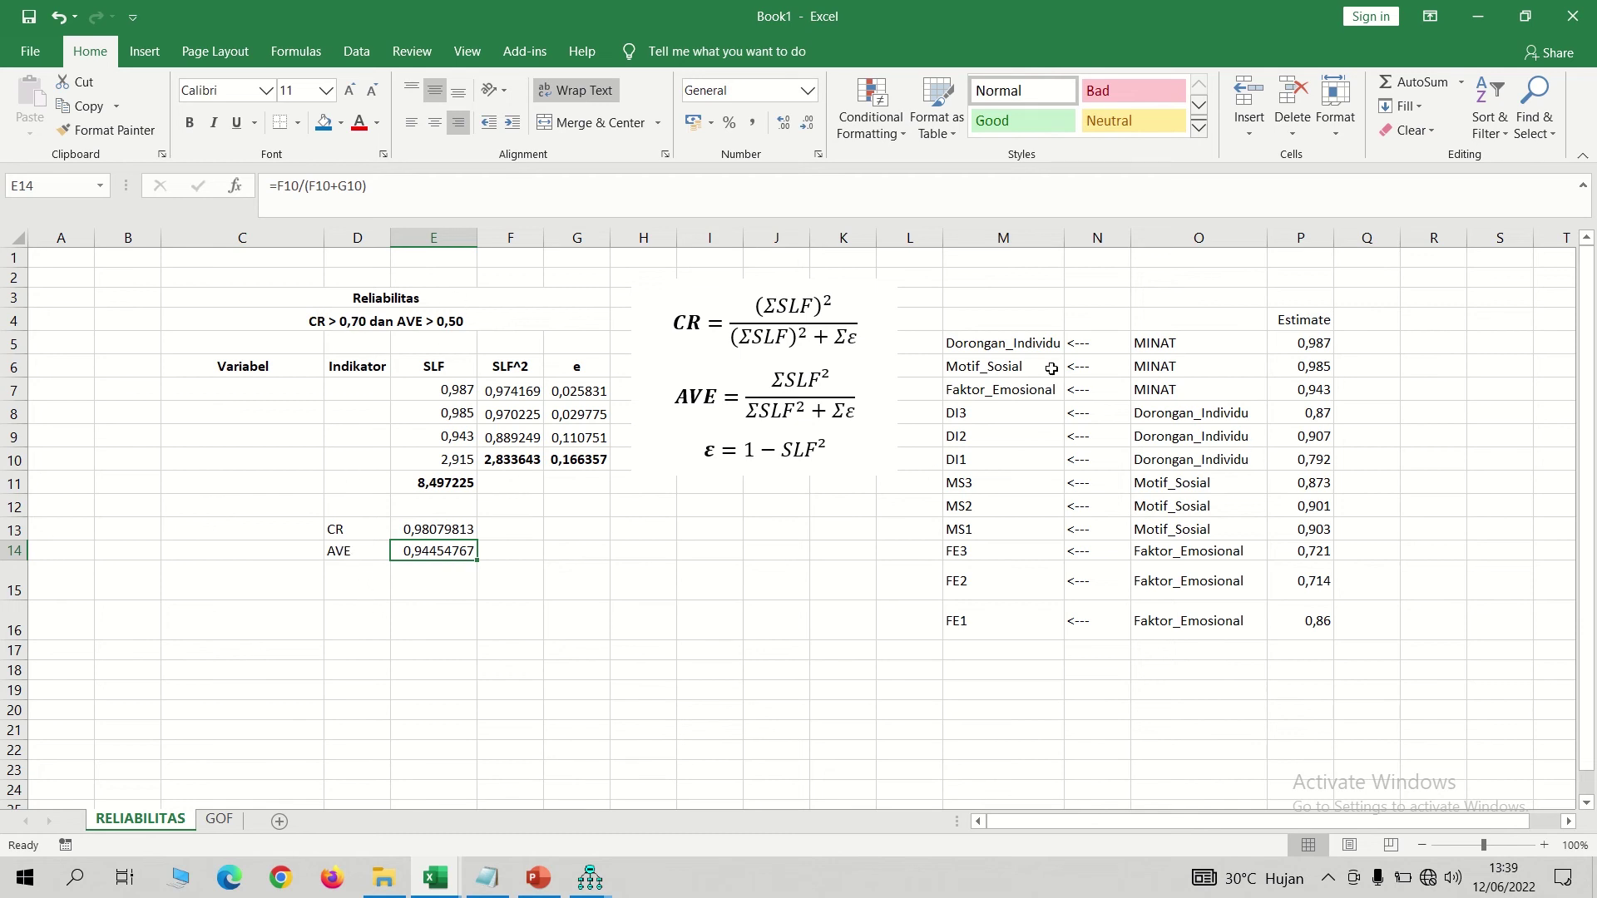
Step: Replace the SLF values in E7:E9 with the DI3, DI2 and DI1 estimates copied from P8:P10
{"action": "left_click", "coordinate": [1000, 343]}
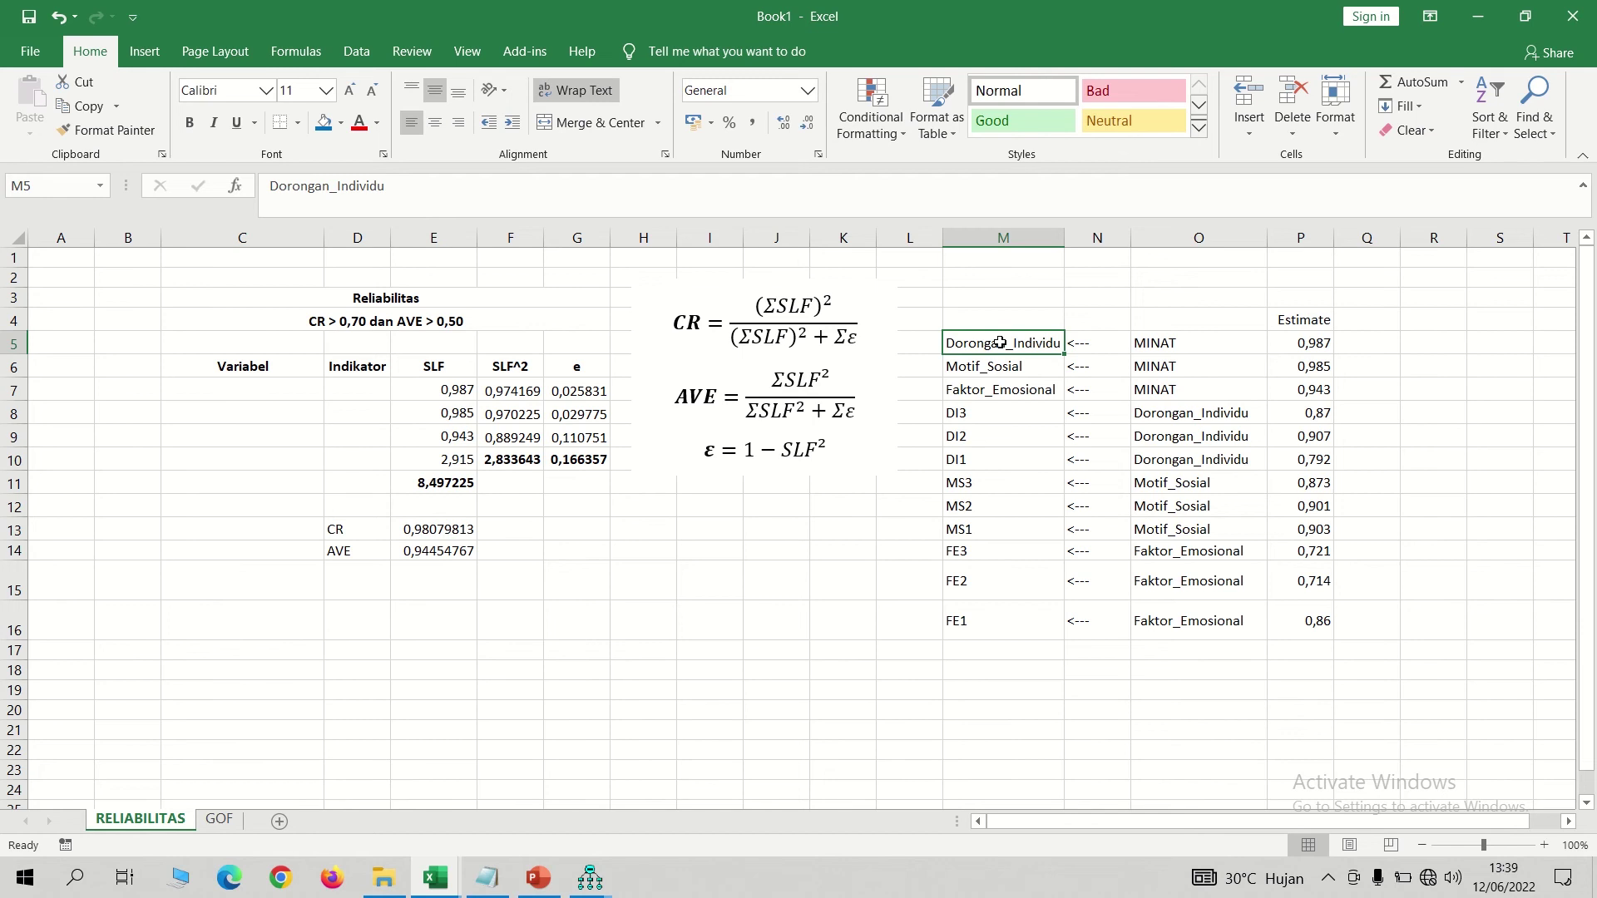
{"action": "key", "text": "Down"}
{"action": "key", "text": "Down"}
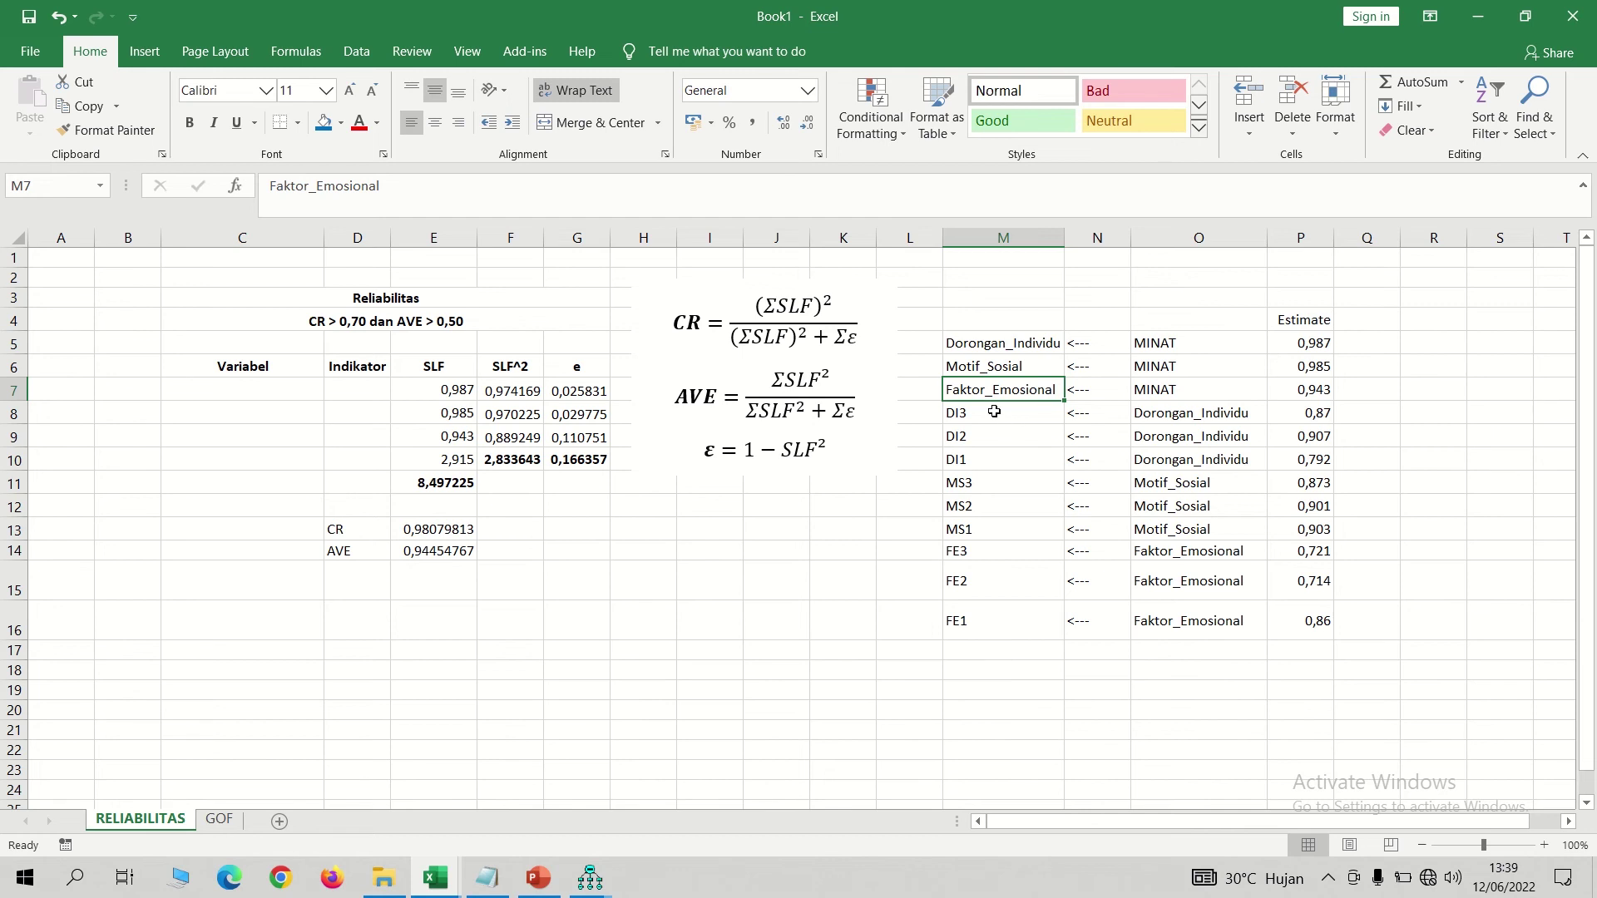
{"action": "left_click_drag", "start_coordinate": [994, 412], "coordinate": [984, 459]}
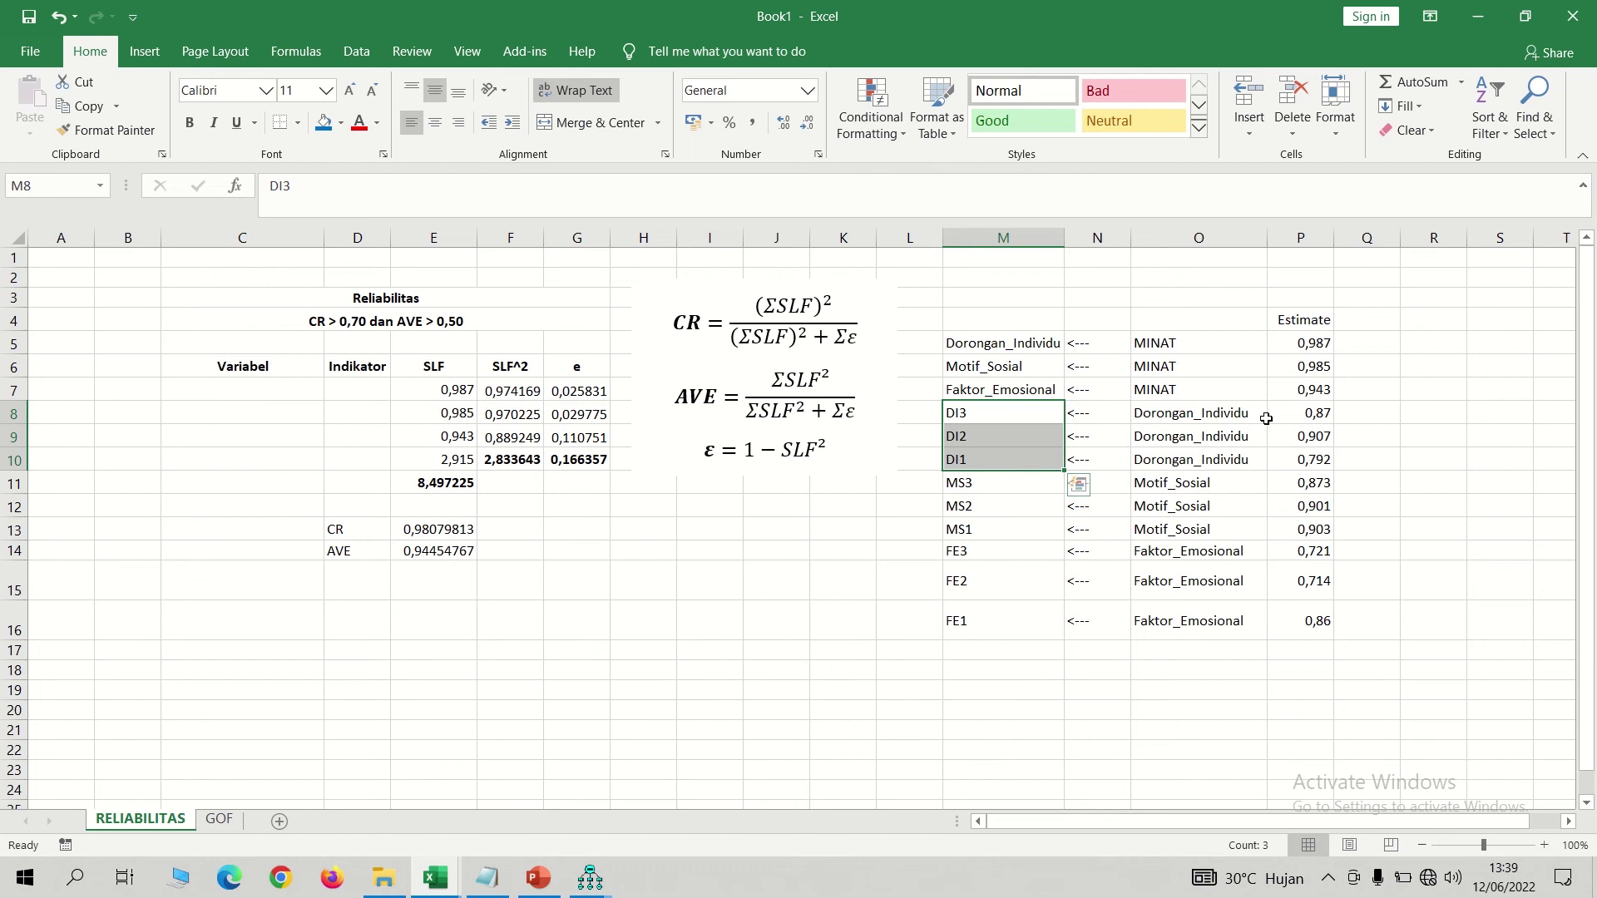
{"action": "left_click_drag", "start_coordinate": [1297, 413], "coordinate": [1302, 464]}
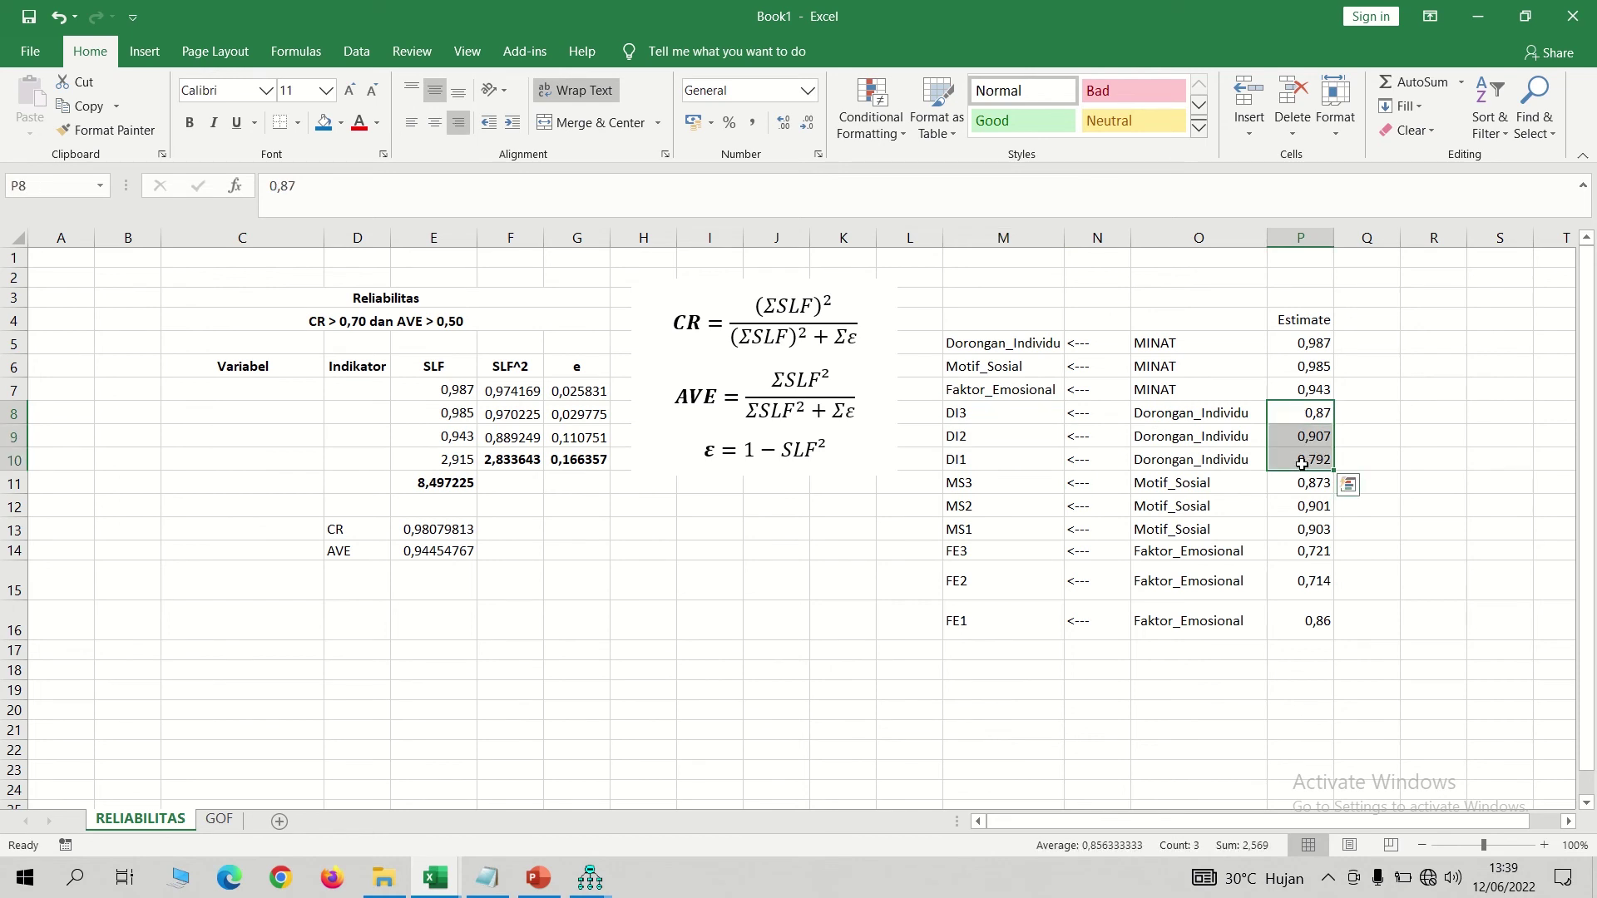
{"action": "key", "text": "ctrl+c"}
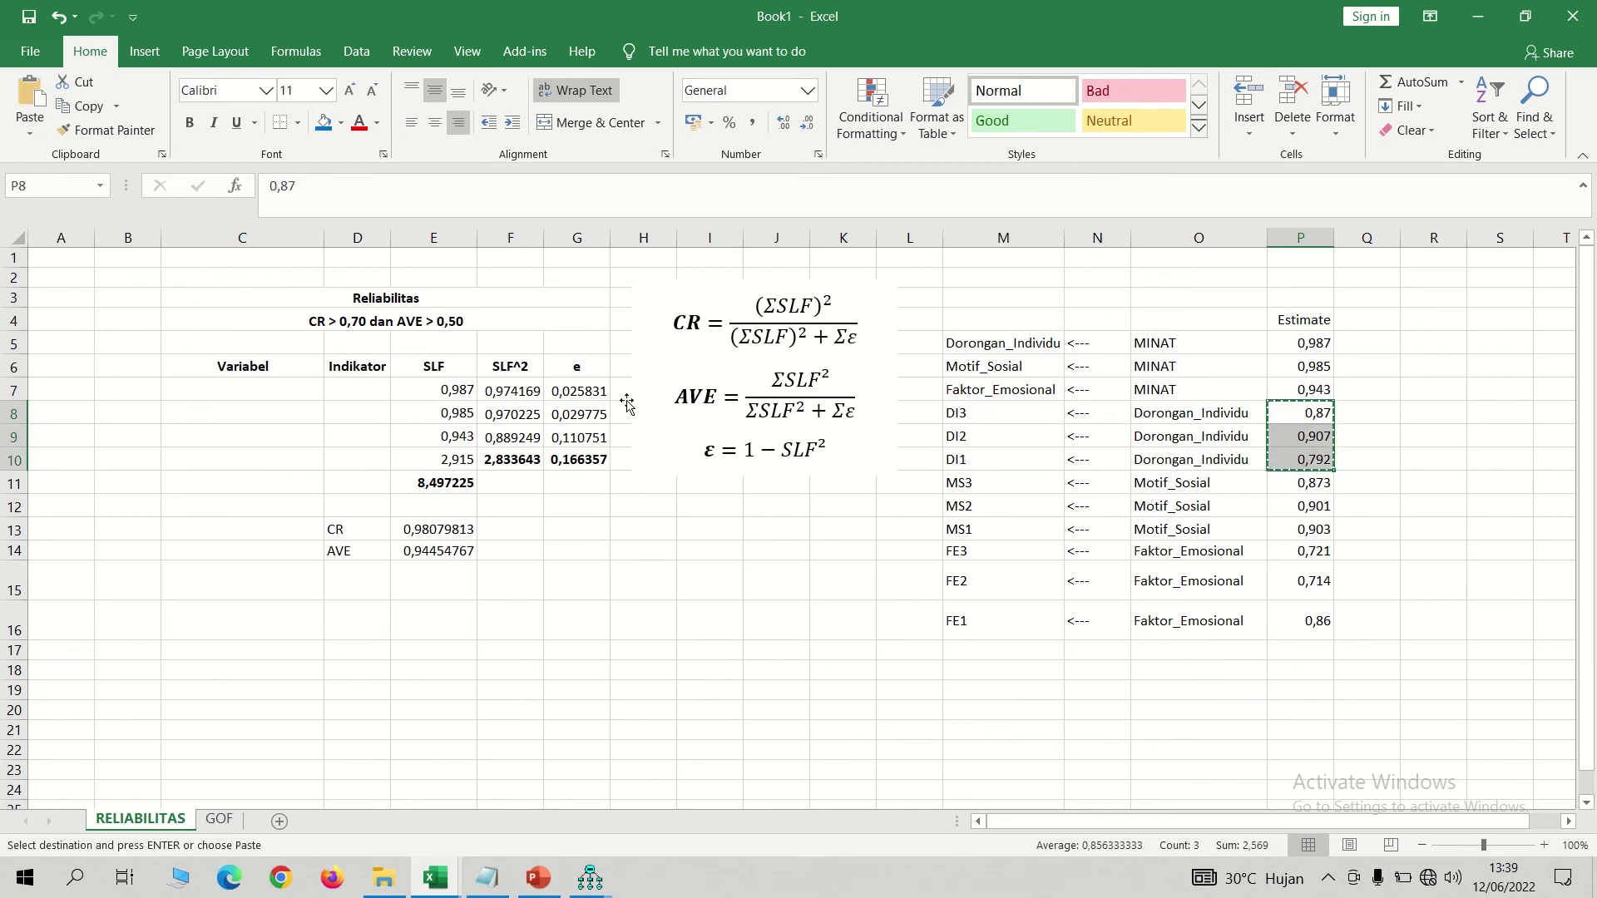
{"action": "left_click", "coordinate": [426, 394]}
{"action": "key", "text": "ctrl+v"}
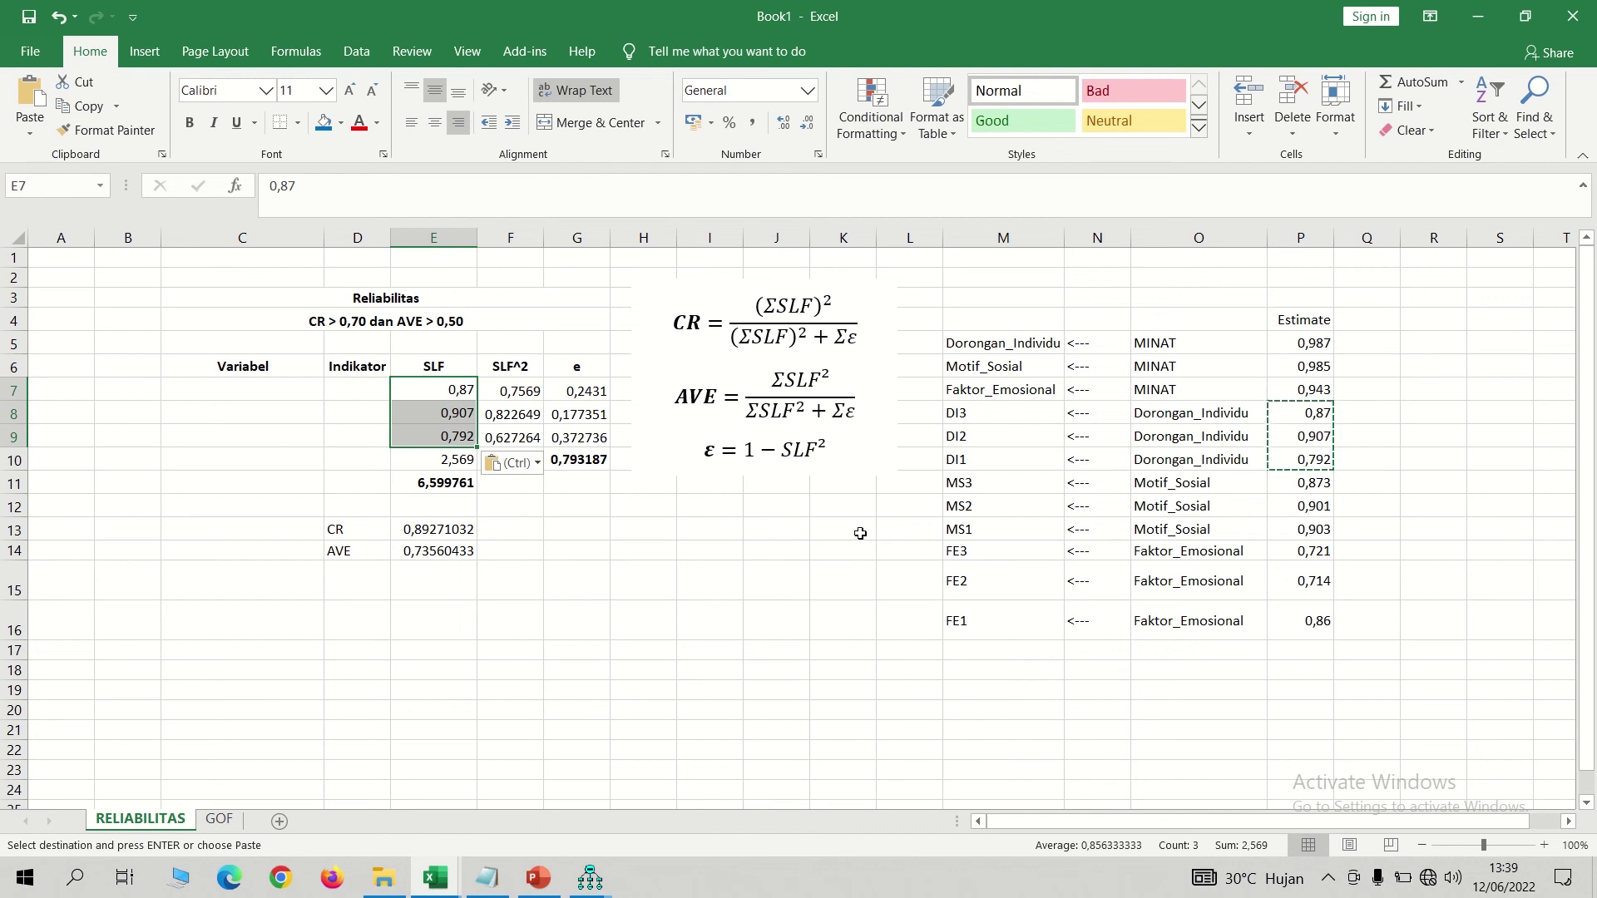
Step: Switch to the Cfa second order path diagram in Amos and examine its goodness-of-fit values
{"action": "mouse_move", "coordinate": [589, 891]}
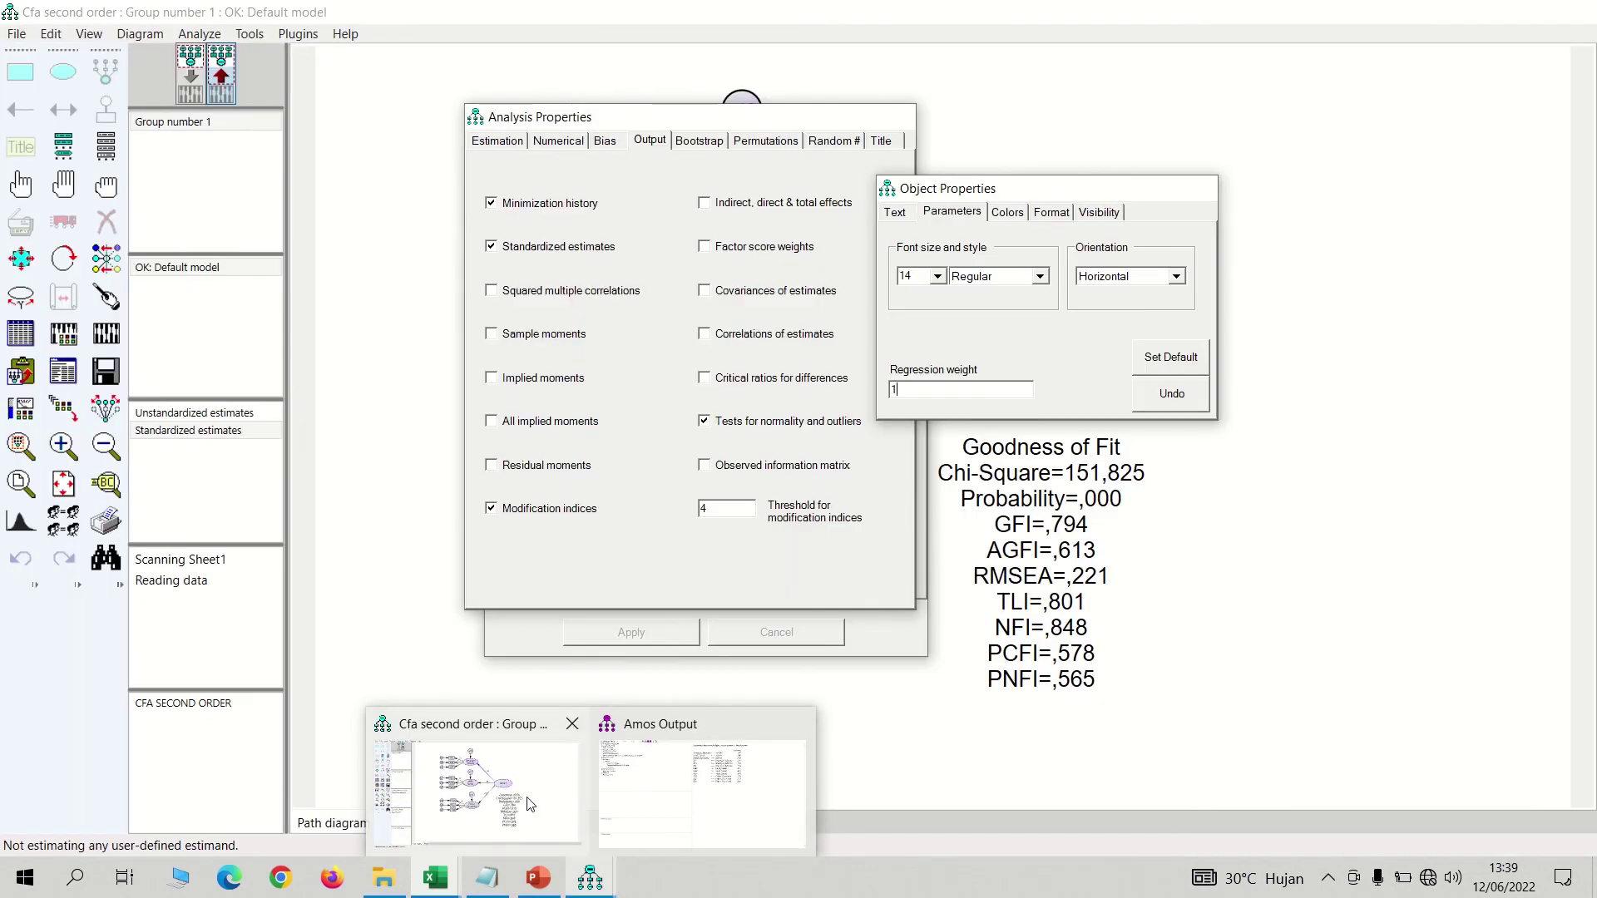
{"action": "left_click", "coordinate": [526, 796]}
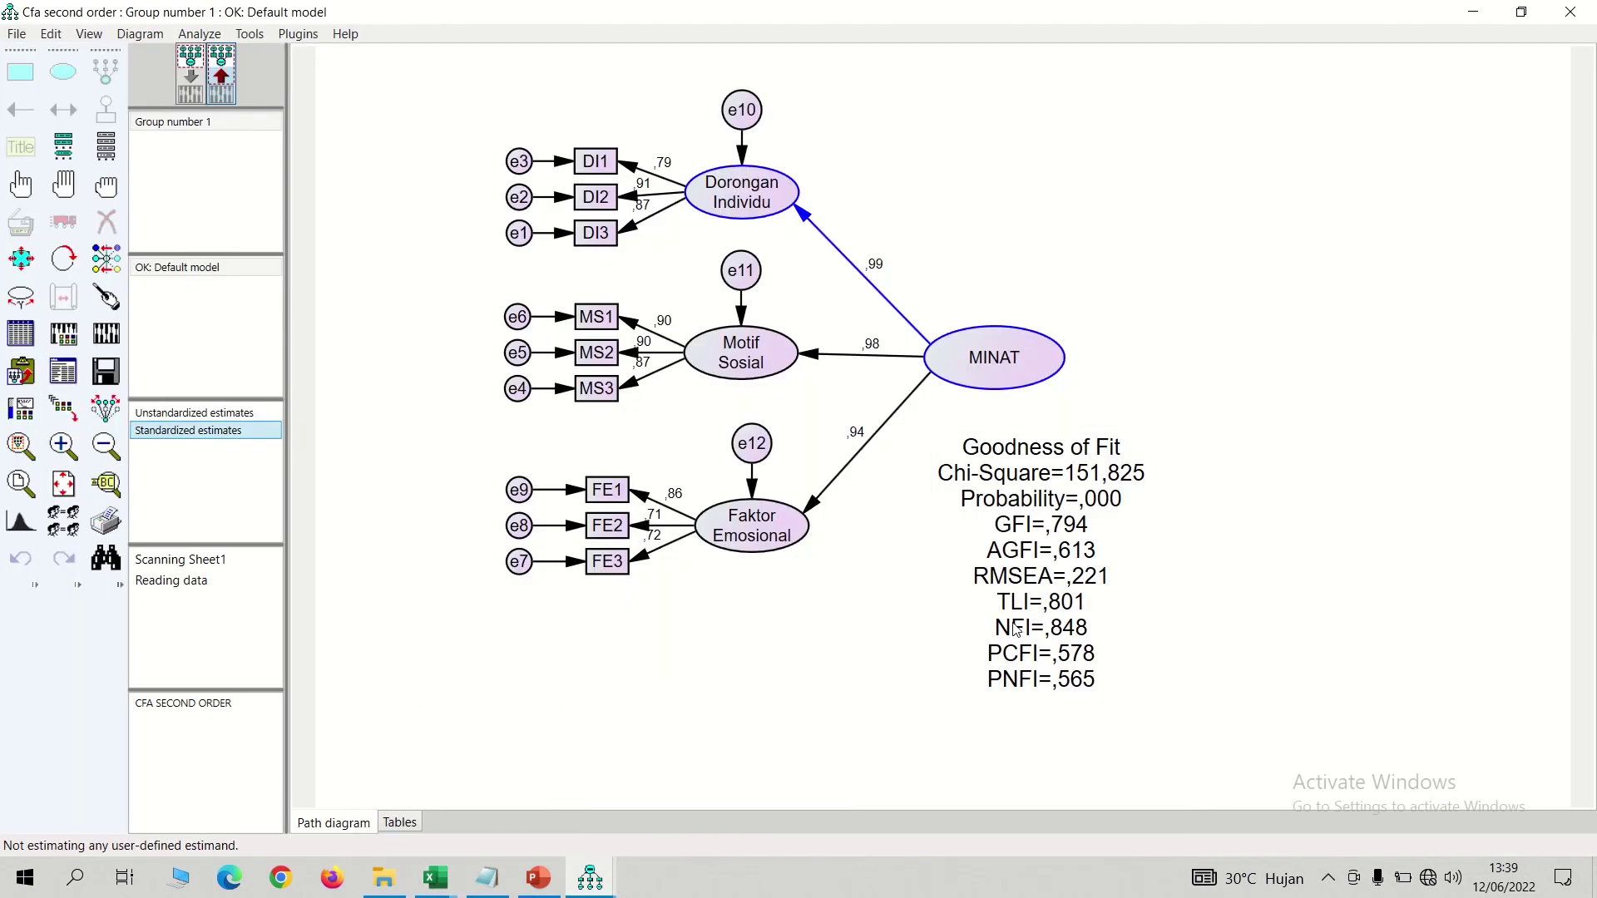
{"action": "left_click", "coordinate": [223, 85]}
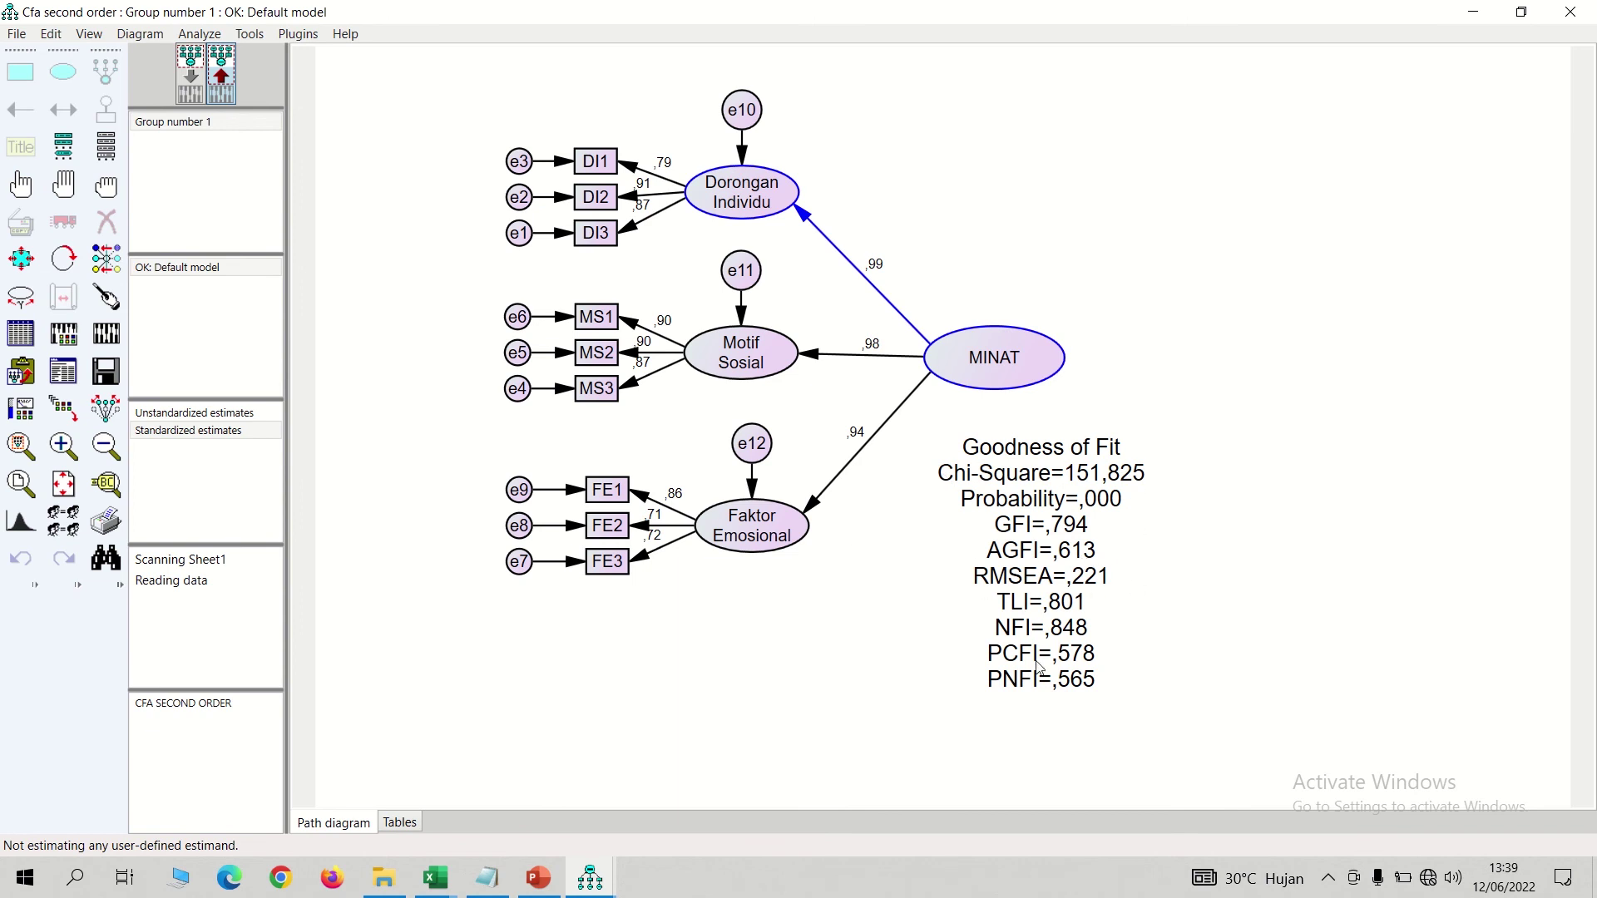
Step: Return to Excel and review the Chi-Square and Probability criteria on the GOF sheet
{"action": "left_click", "coordinate": [436, 877]}
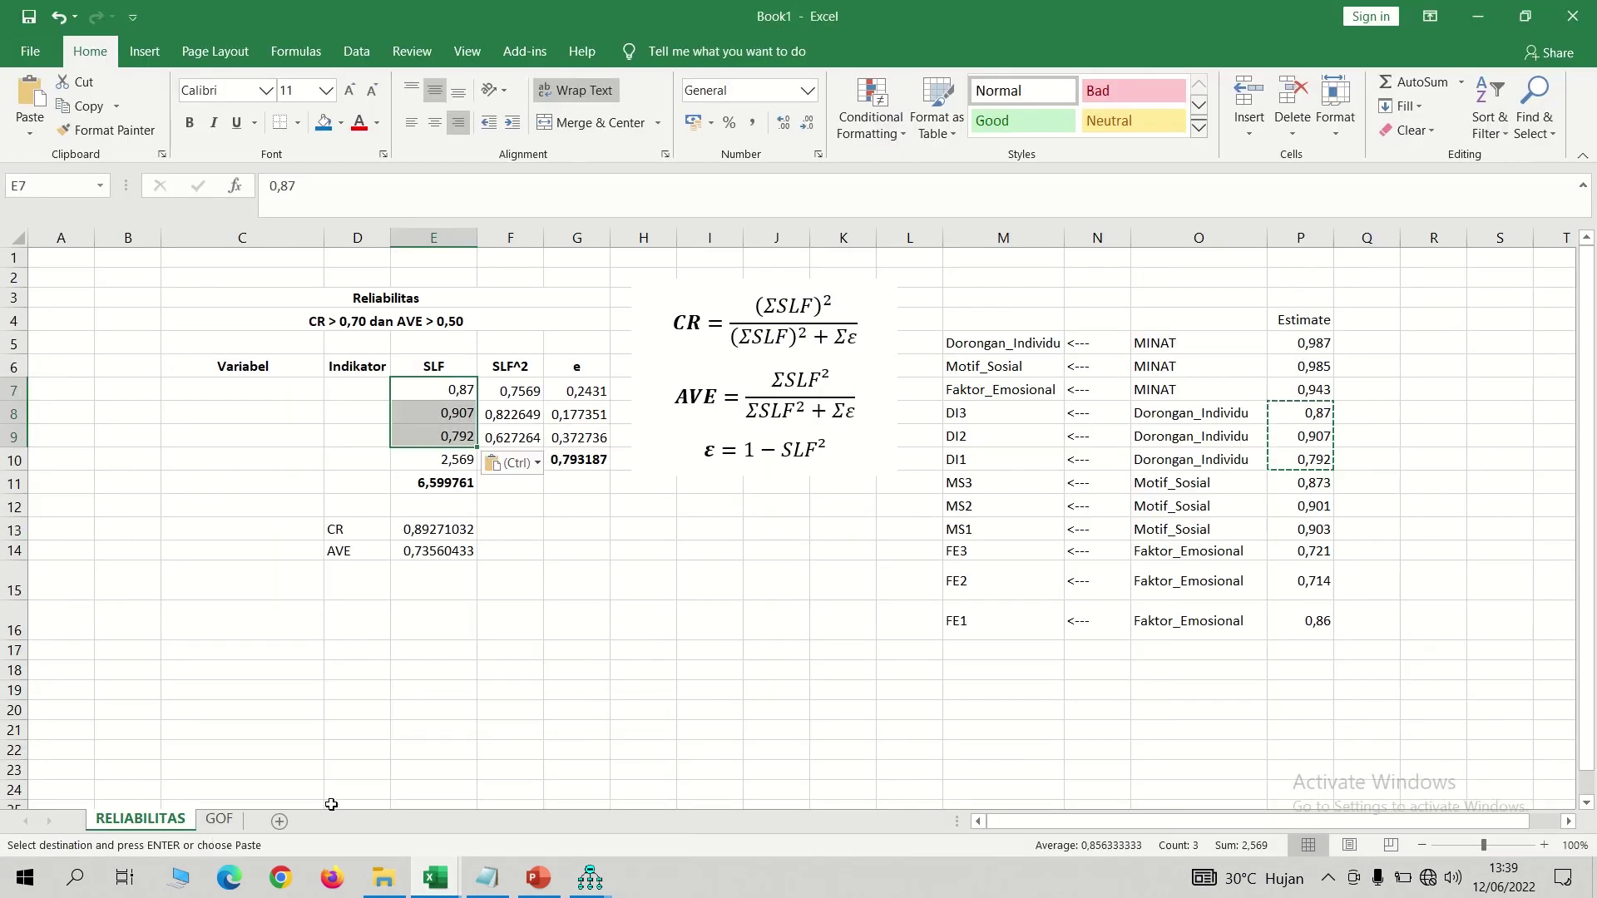
{"action": "left_click", "coordinate": [240, 821]}
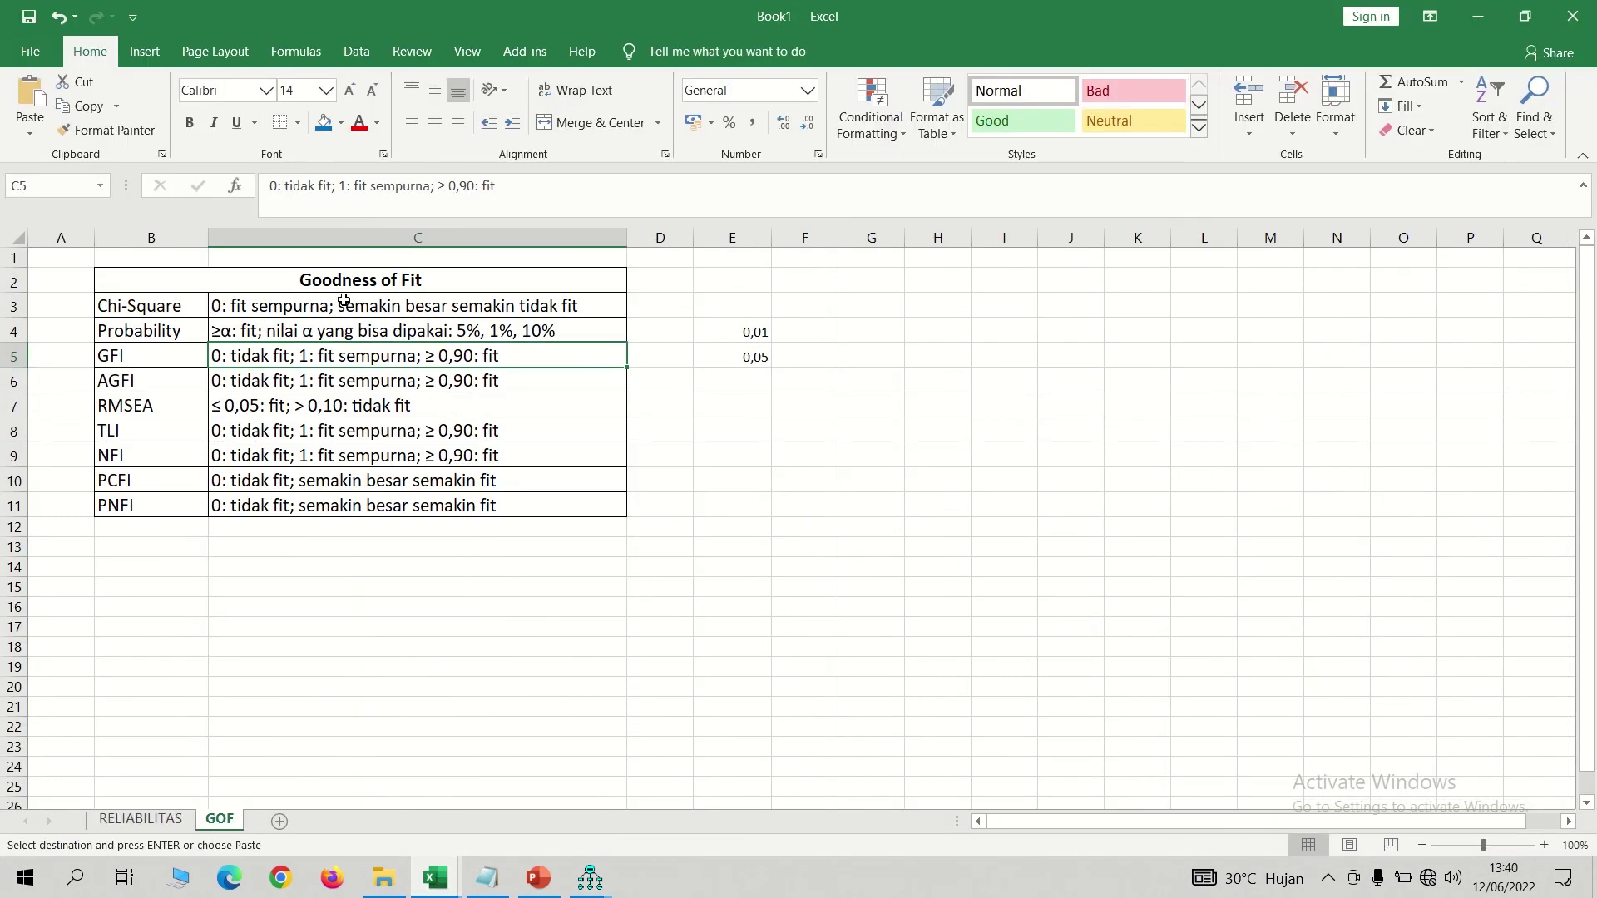
{"action": "left_click", "coordinate": [131, 314]}
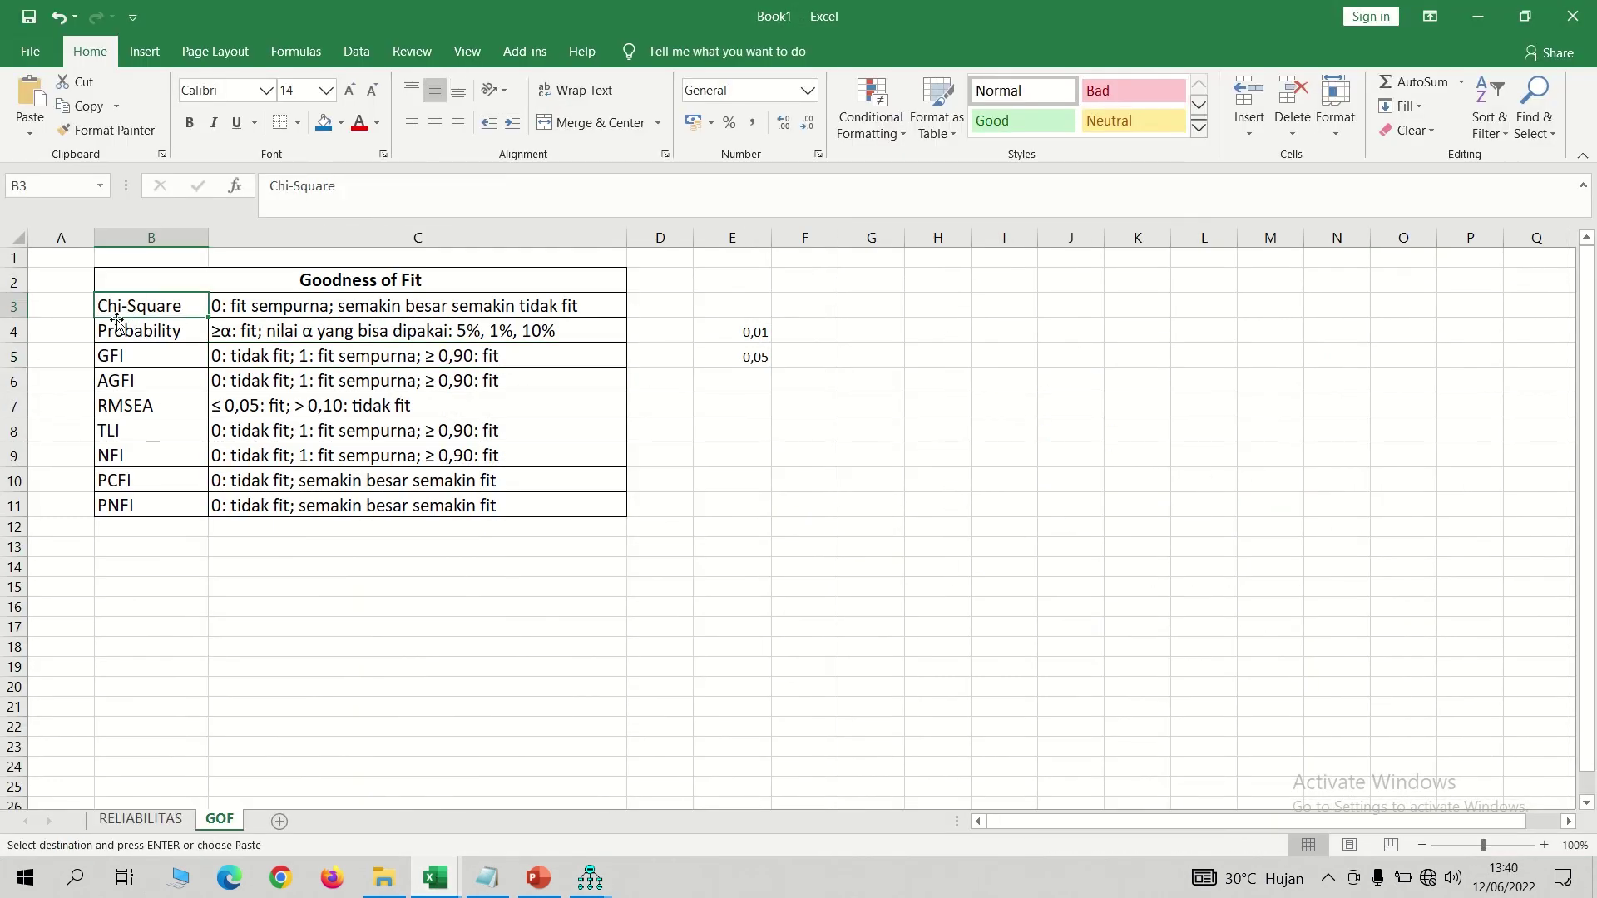
{"action": "left_click", "coordinate": [13, 331]}
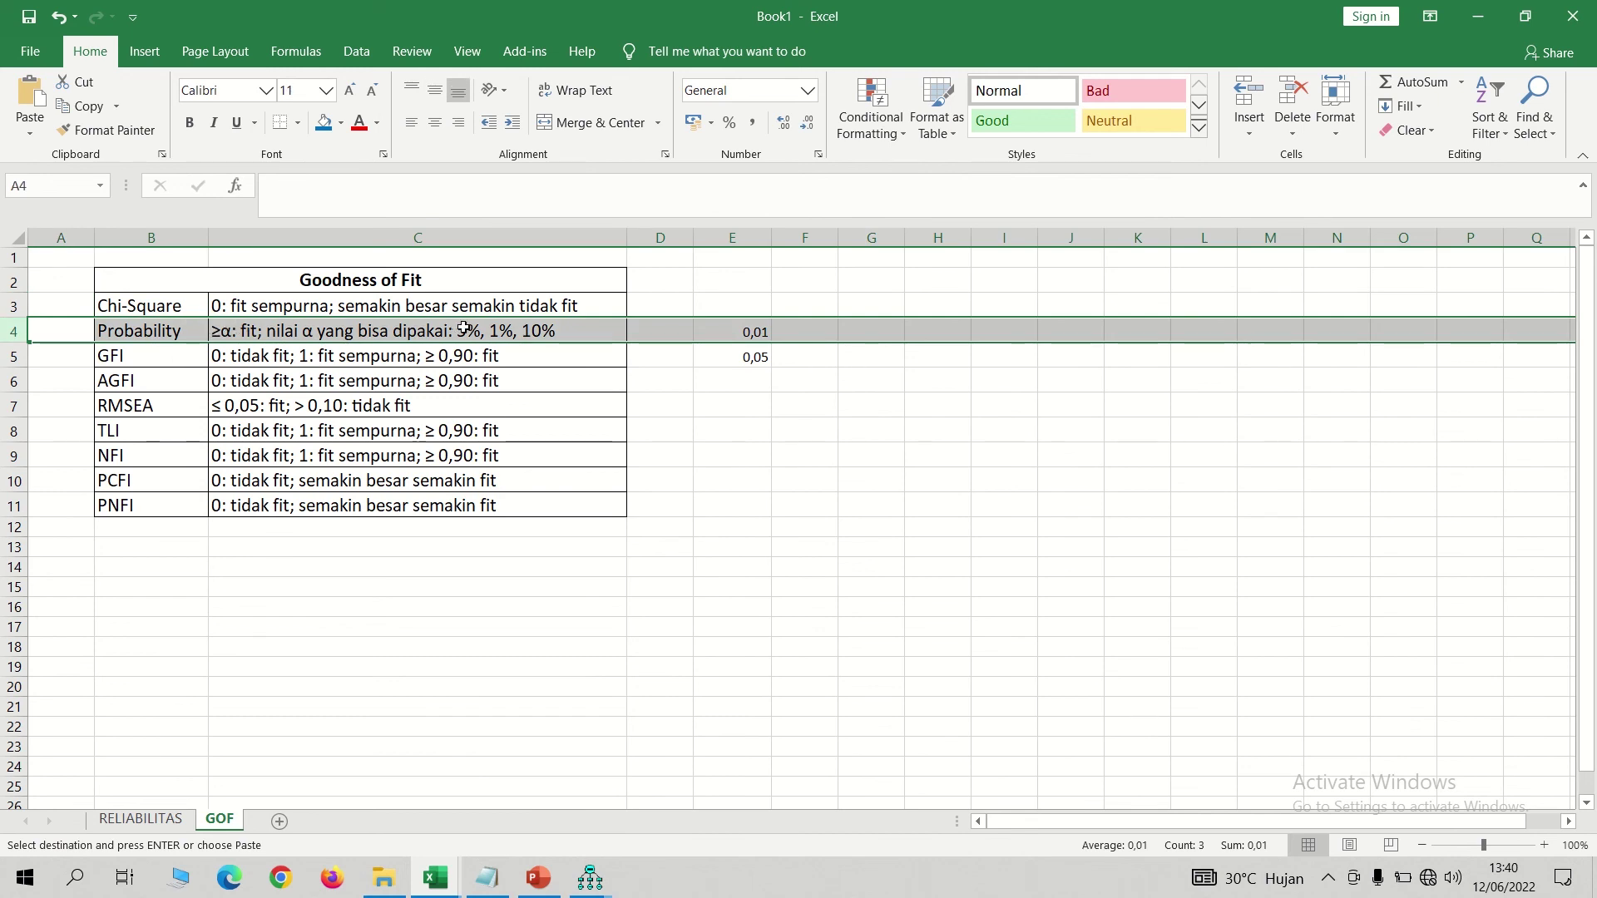
Step: Clear the old alpha values from E4 and E5 beside the goodness-of-fit table
{"action": "left_click", "coordinate": [767, 334]}
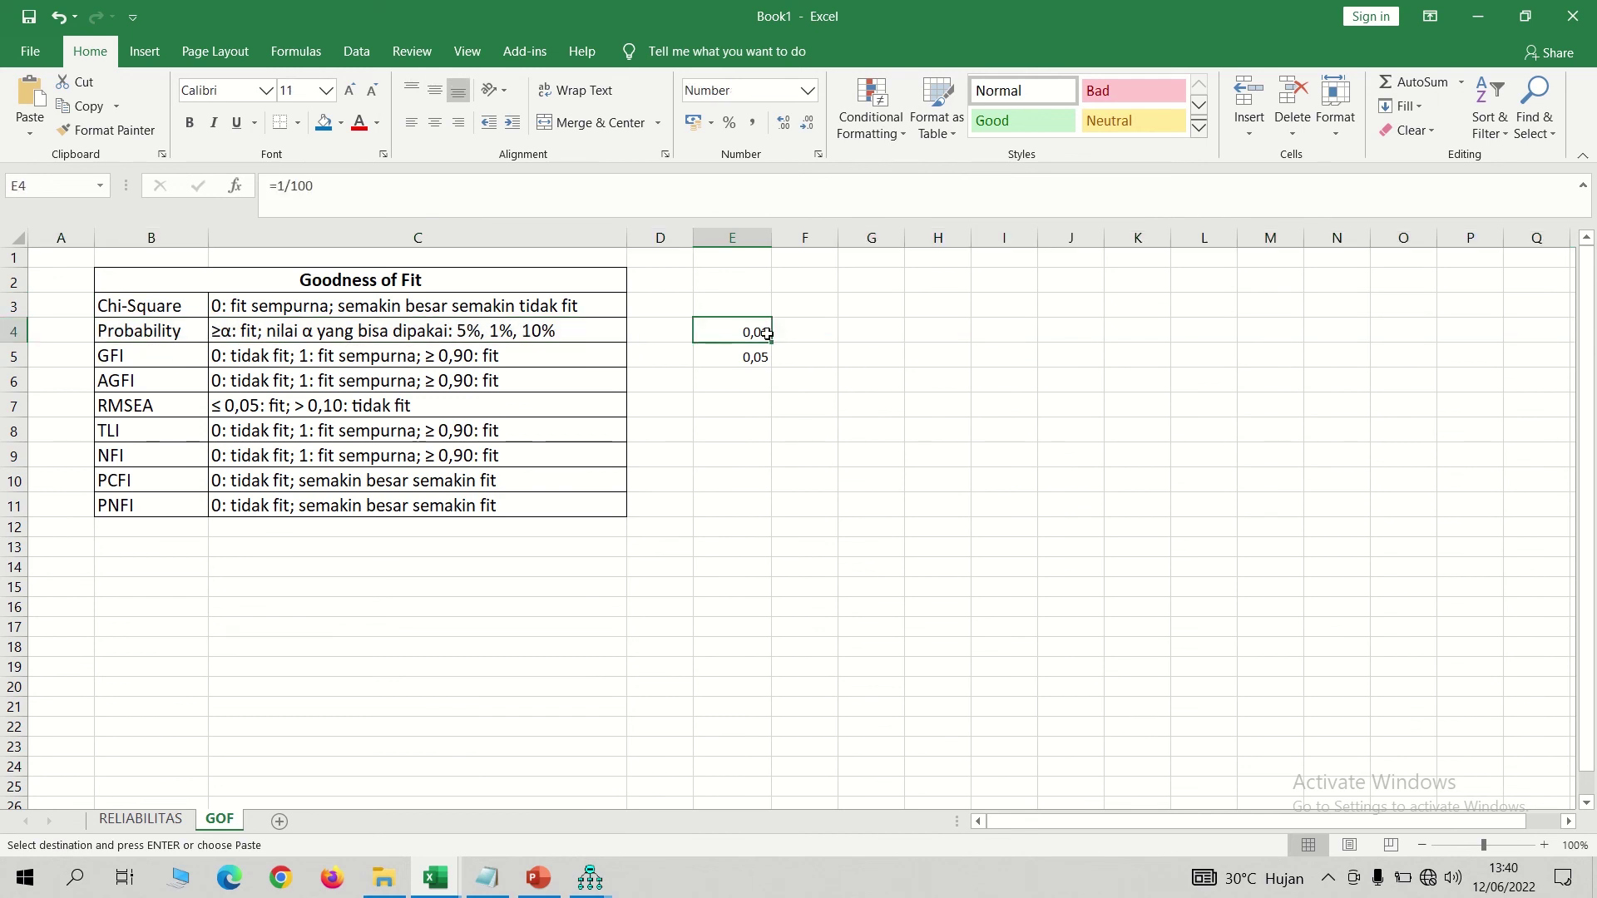
{"action": "key", "text": "BackSpace"}
{"action": "key", "text": "Return"}
{"action": "key", "text": "BackSpace"}
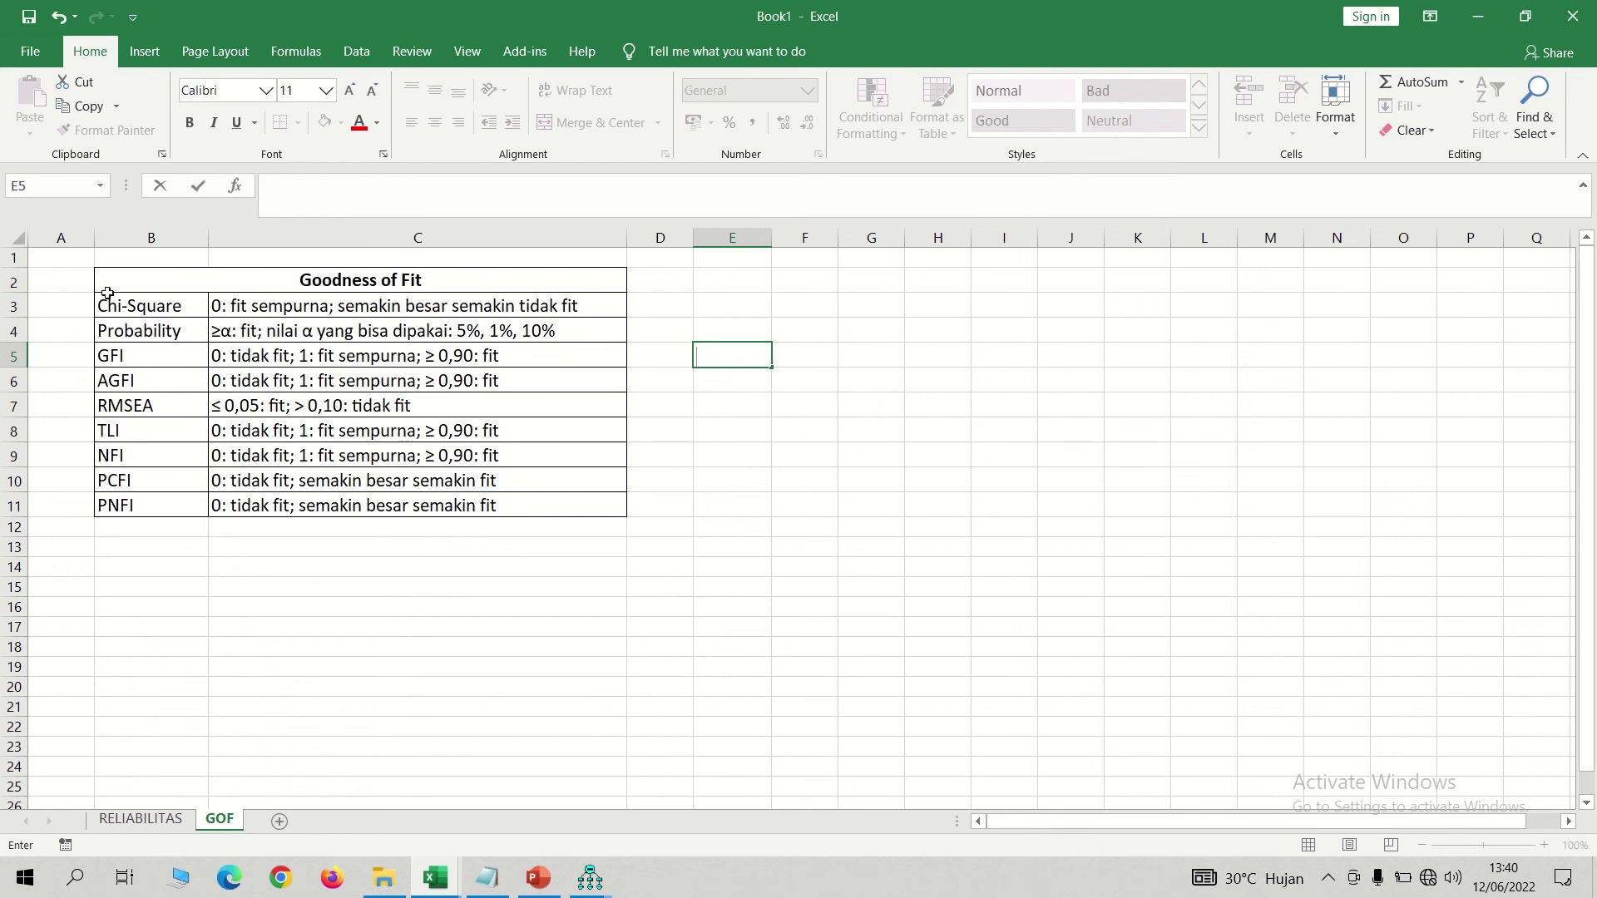
Step: Convert the 5% alpha level of the Probability row to a decimal in E4 with =5/100
{"action": "left_click", "coordinate": [11, 324]}
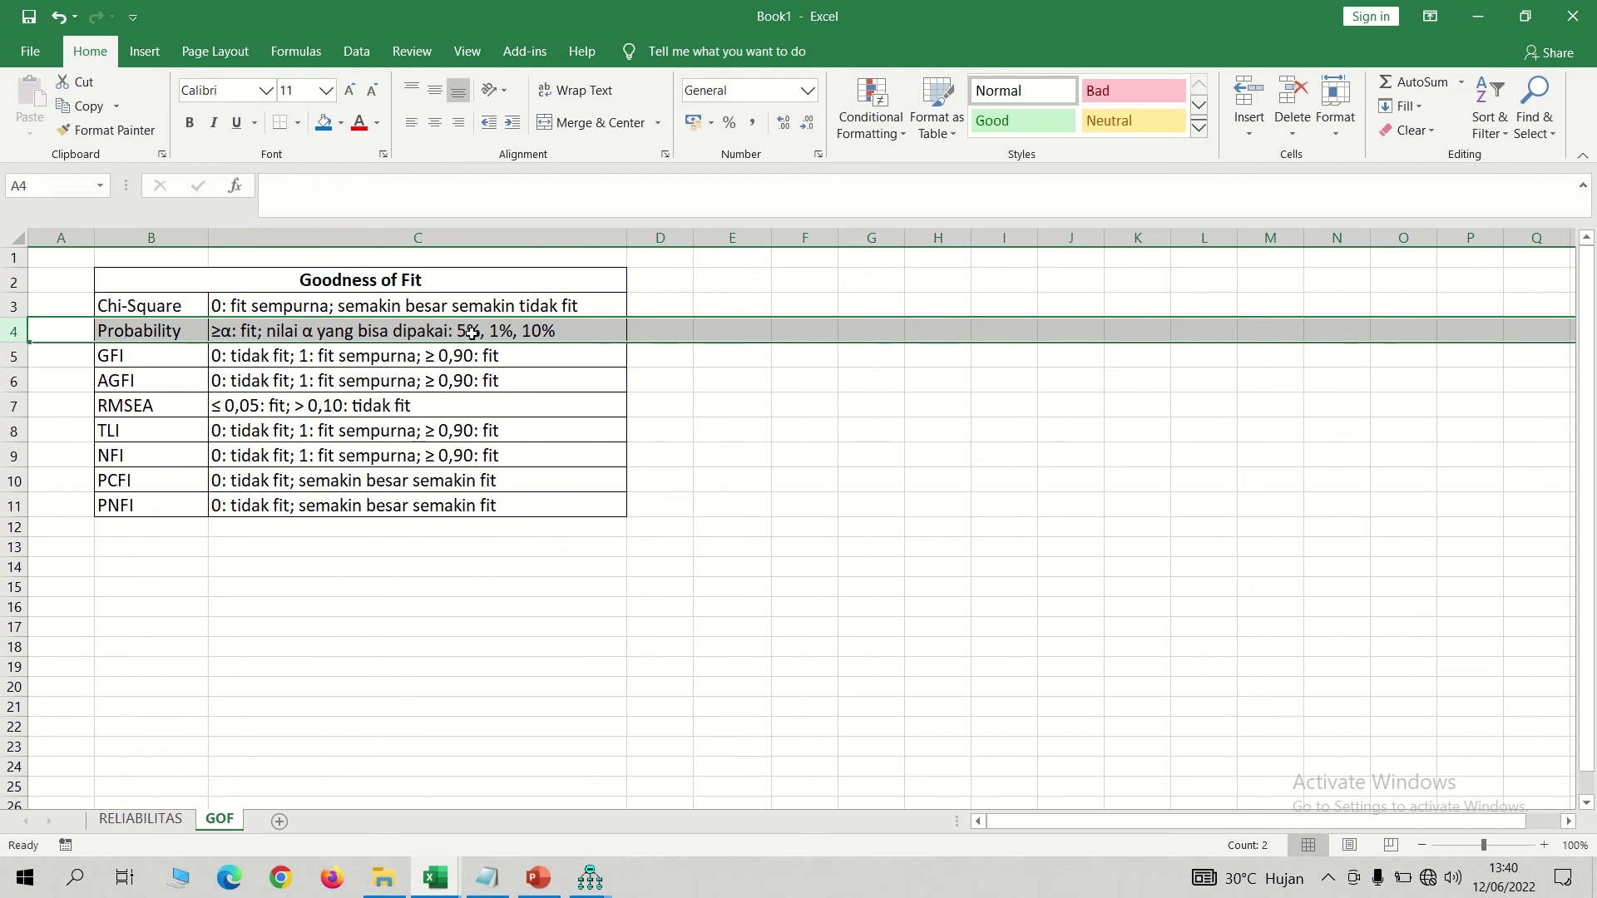
{"action": "left_click", "coordinate": [725, 331]}
{"action": "type", "text": "=5"}
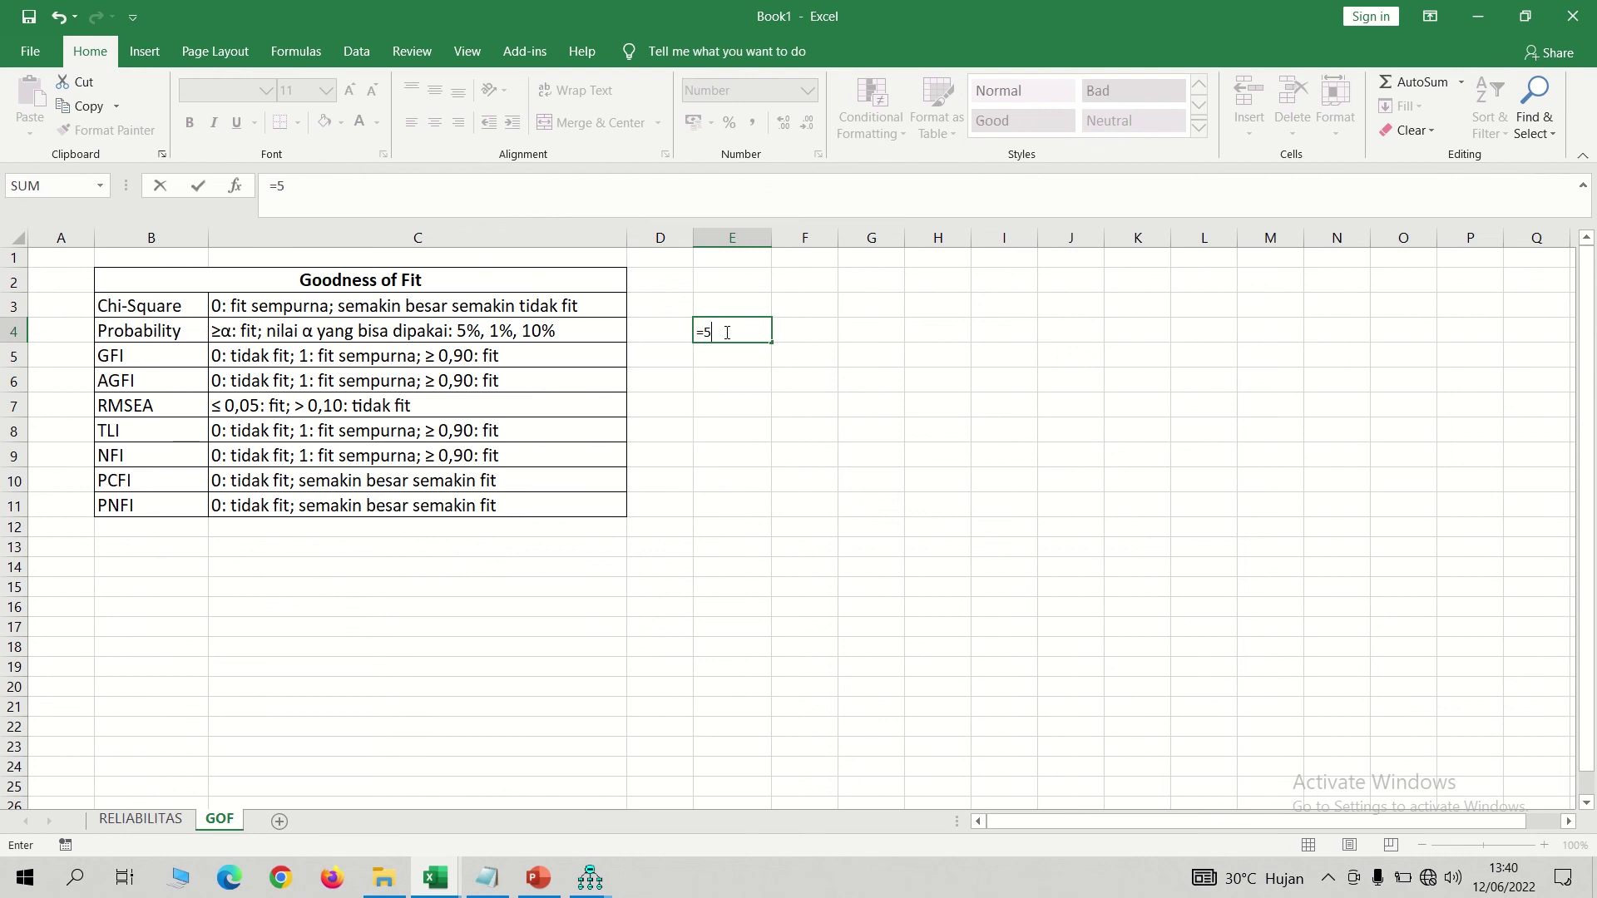
{"action": "type", "text": "/100"}
{"action": "key", "text": "Return"}
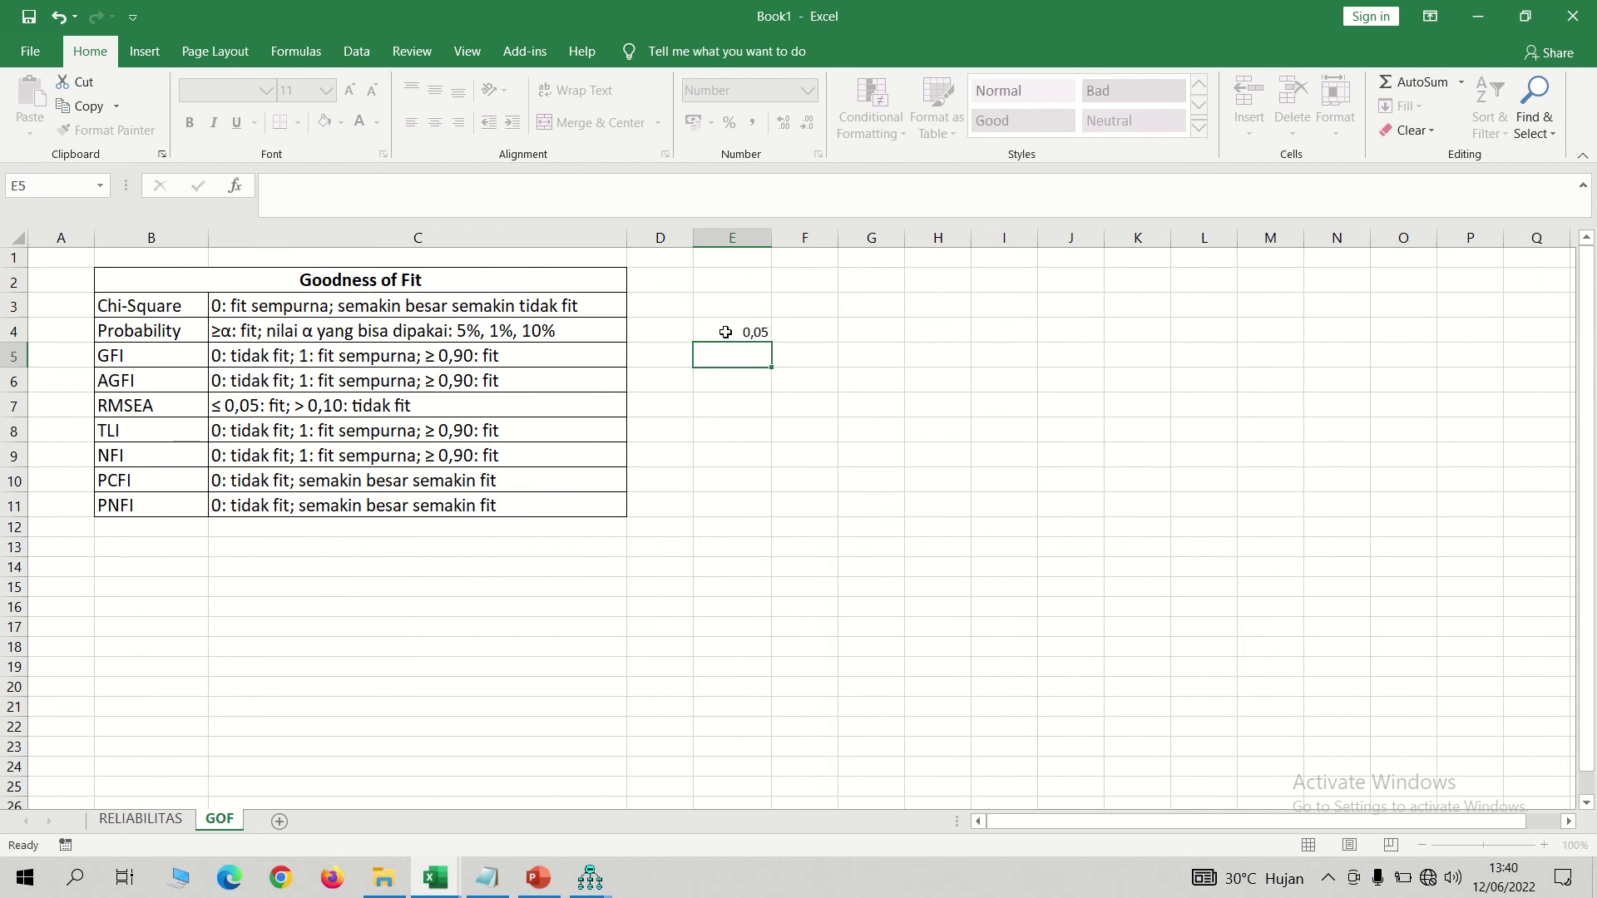
Step: Convert the 1% and 10% alpha levels to decimals with =1/100 in F4 and =10/100 in G4
{"action": "key", "text": "Right"}
{"action": "key", "text": "Up"}
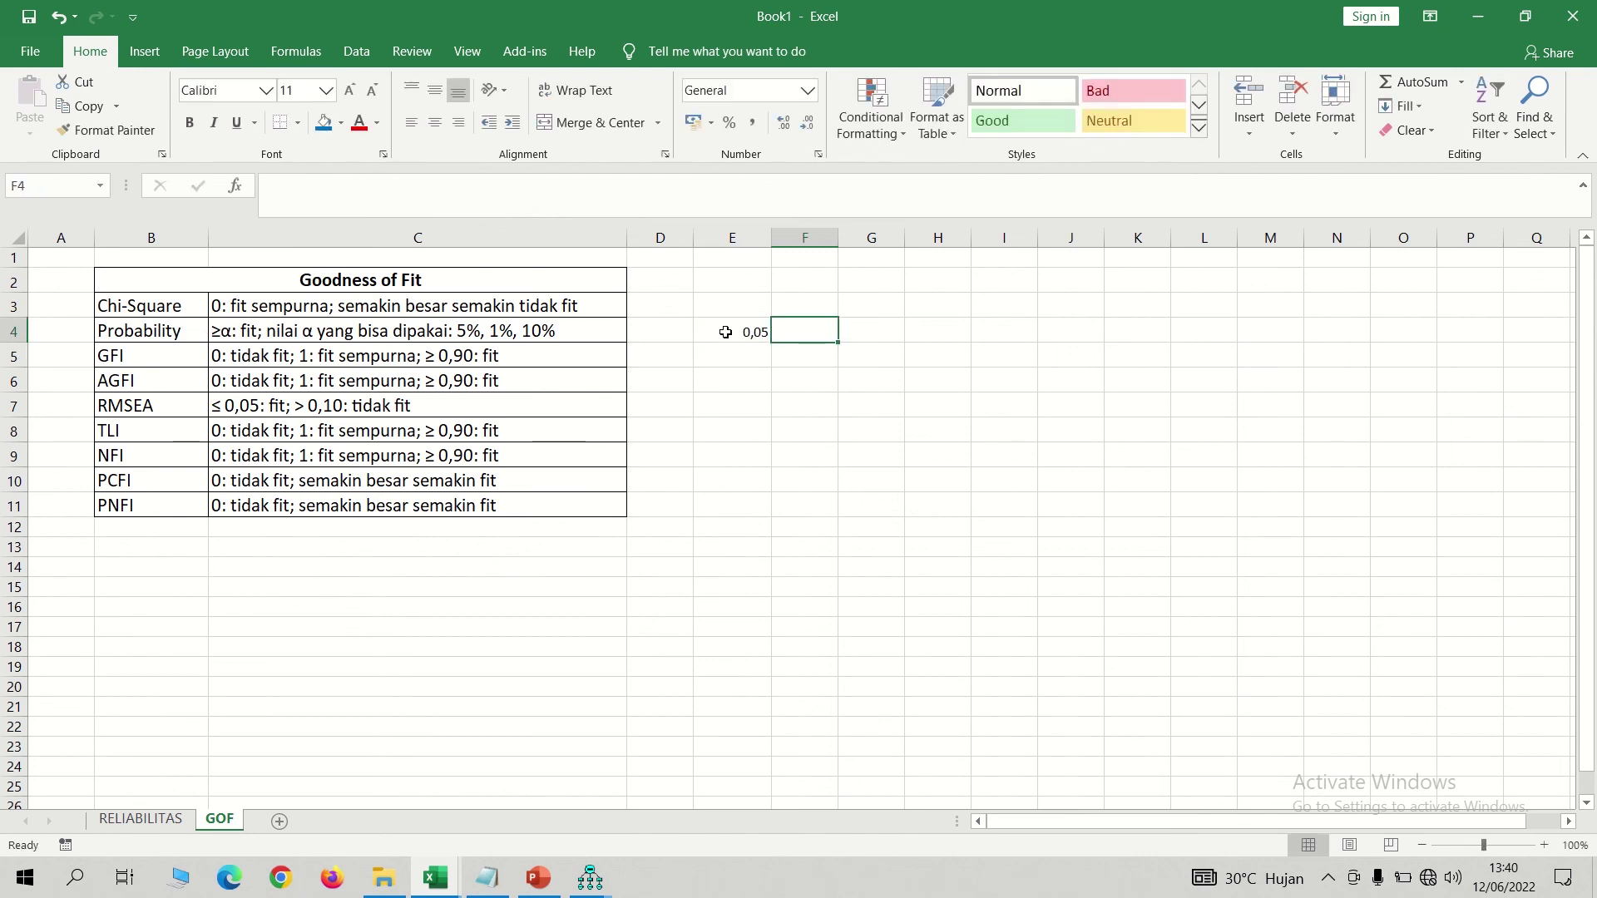
{"action": "type", "text": "=1/100"}
{"action": "key", "text": "Return"}
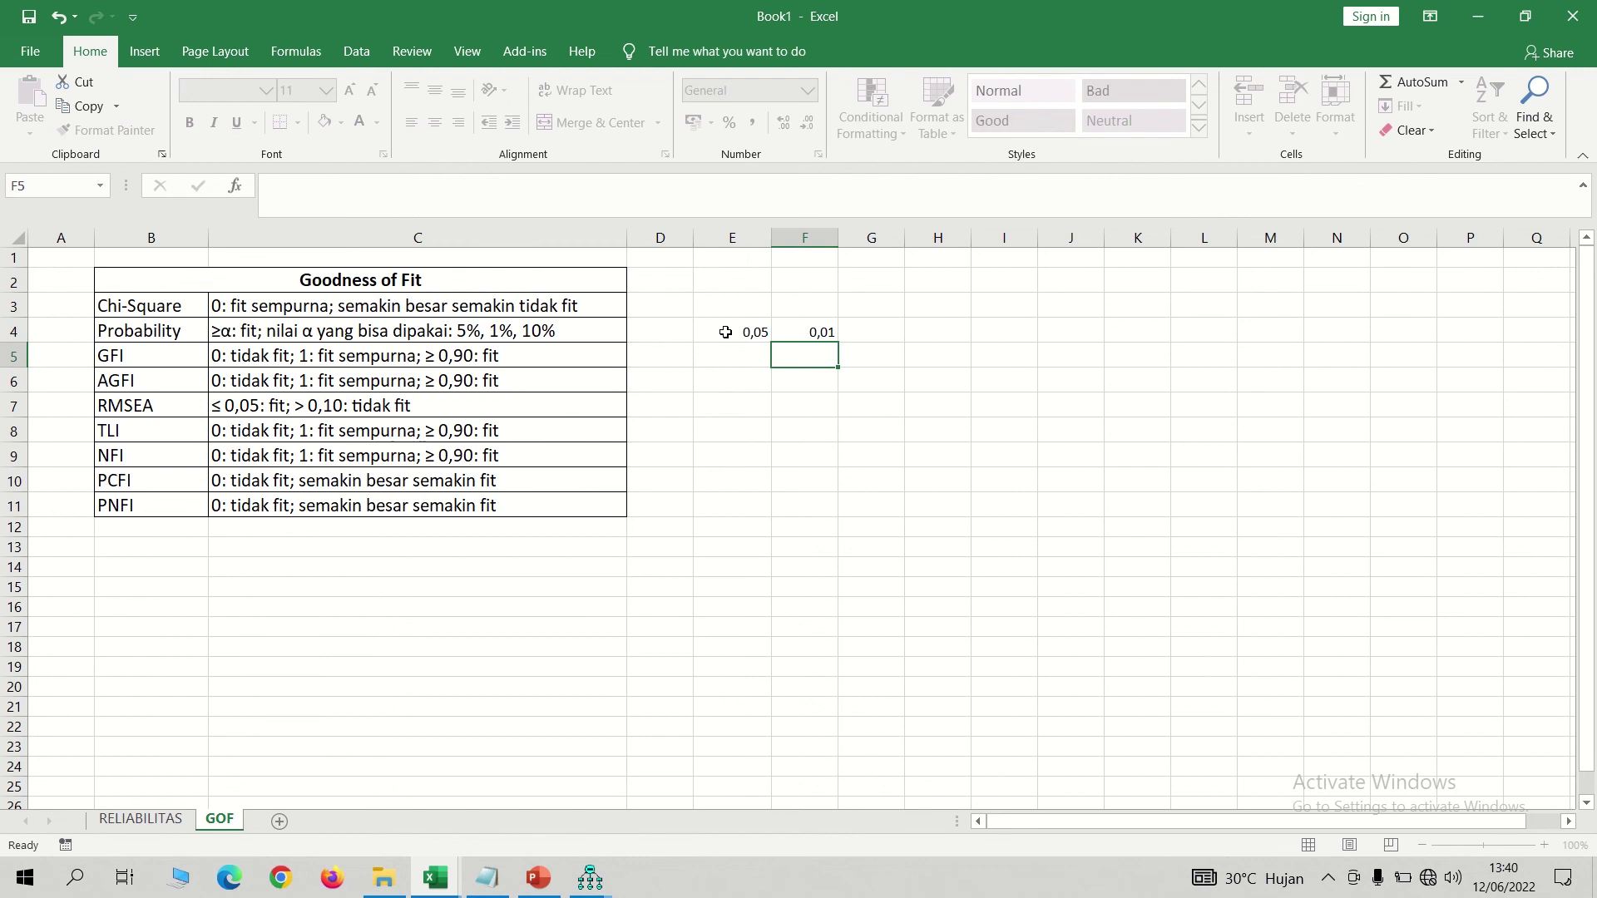
{"action": "key", "text": "Right"}
{"action": "key", "text": "Up"}
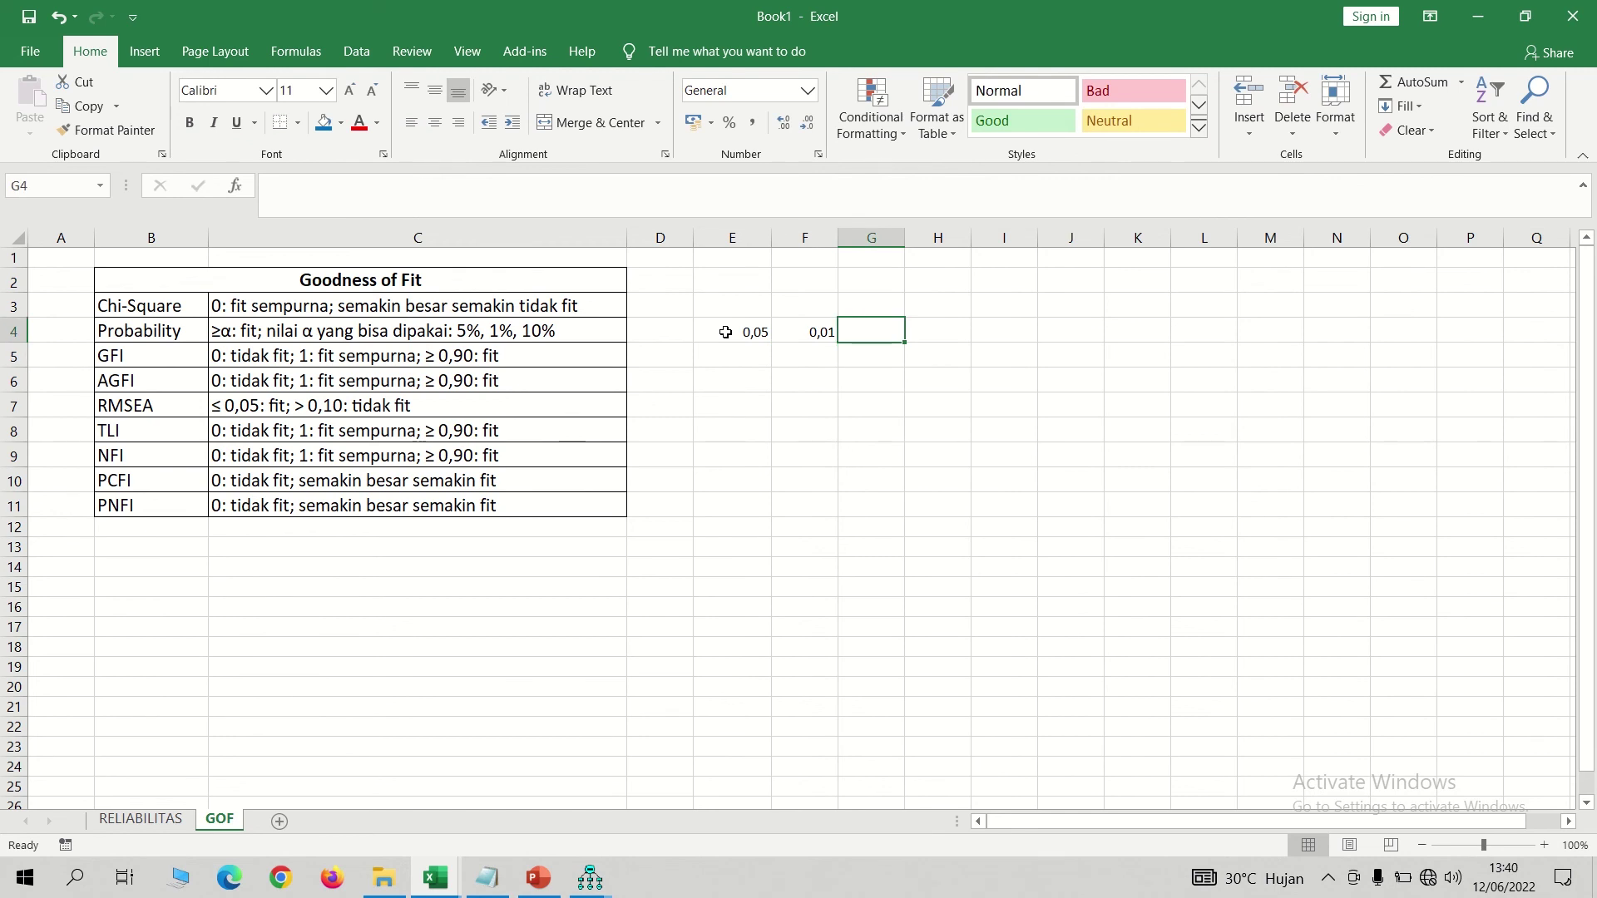
{"action": "type", "text": "=10/100"}
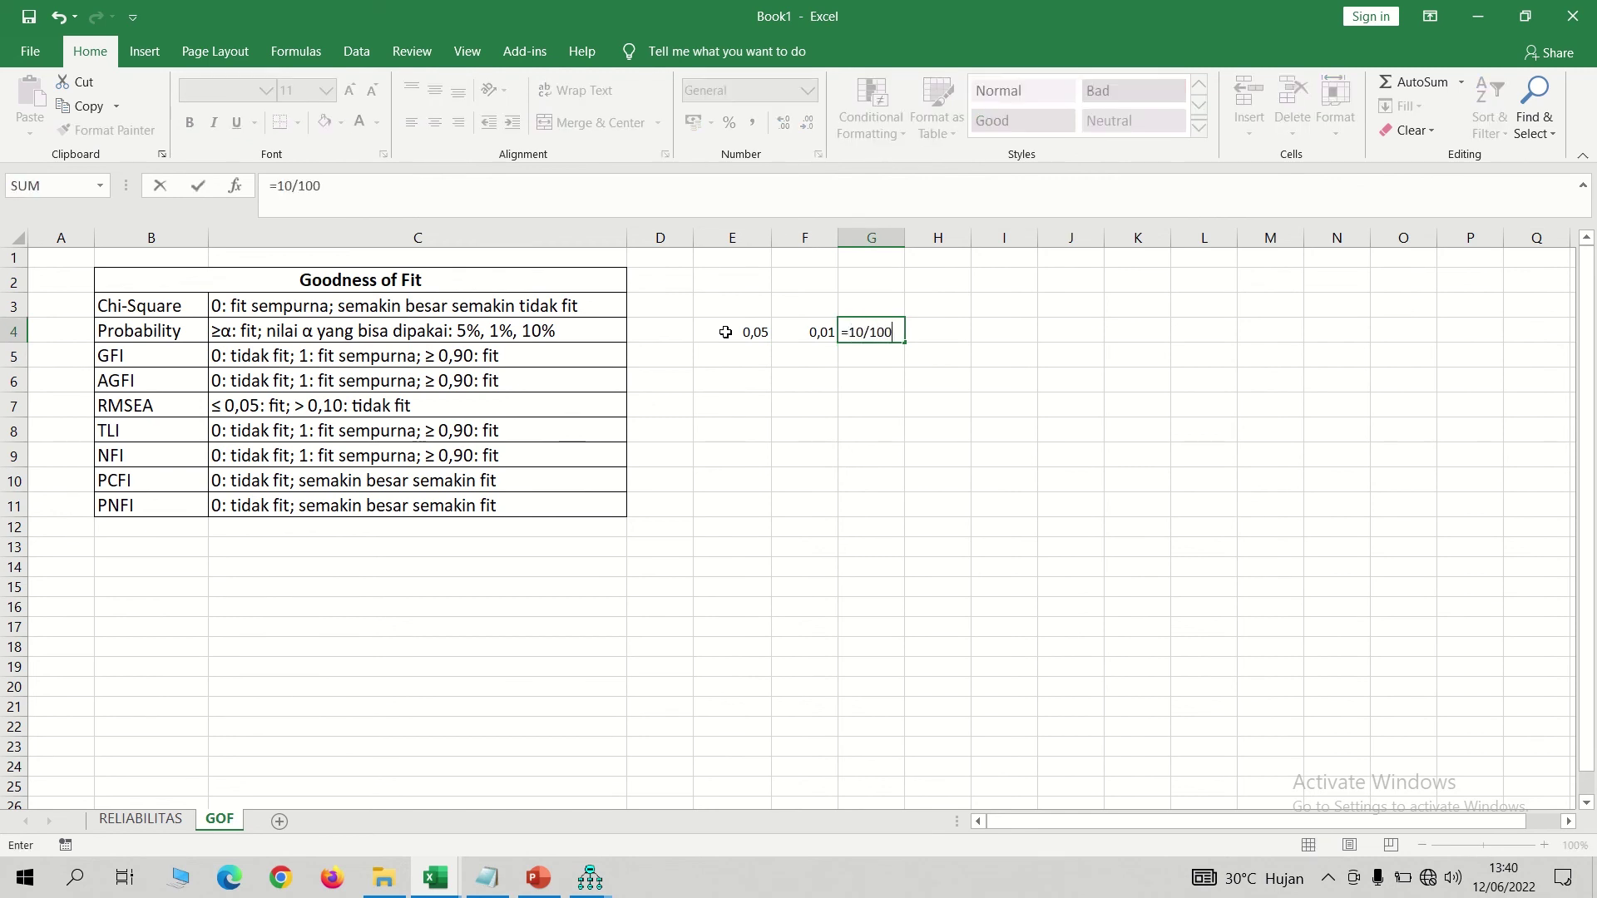
{"action": "key", "text": "Return"}
{"action": "left_click", "coordinate": [901, 415]}
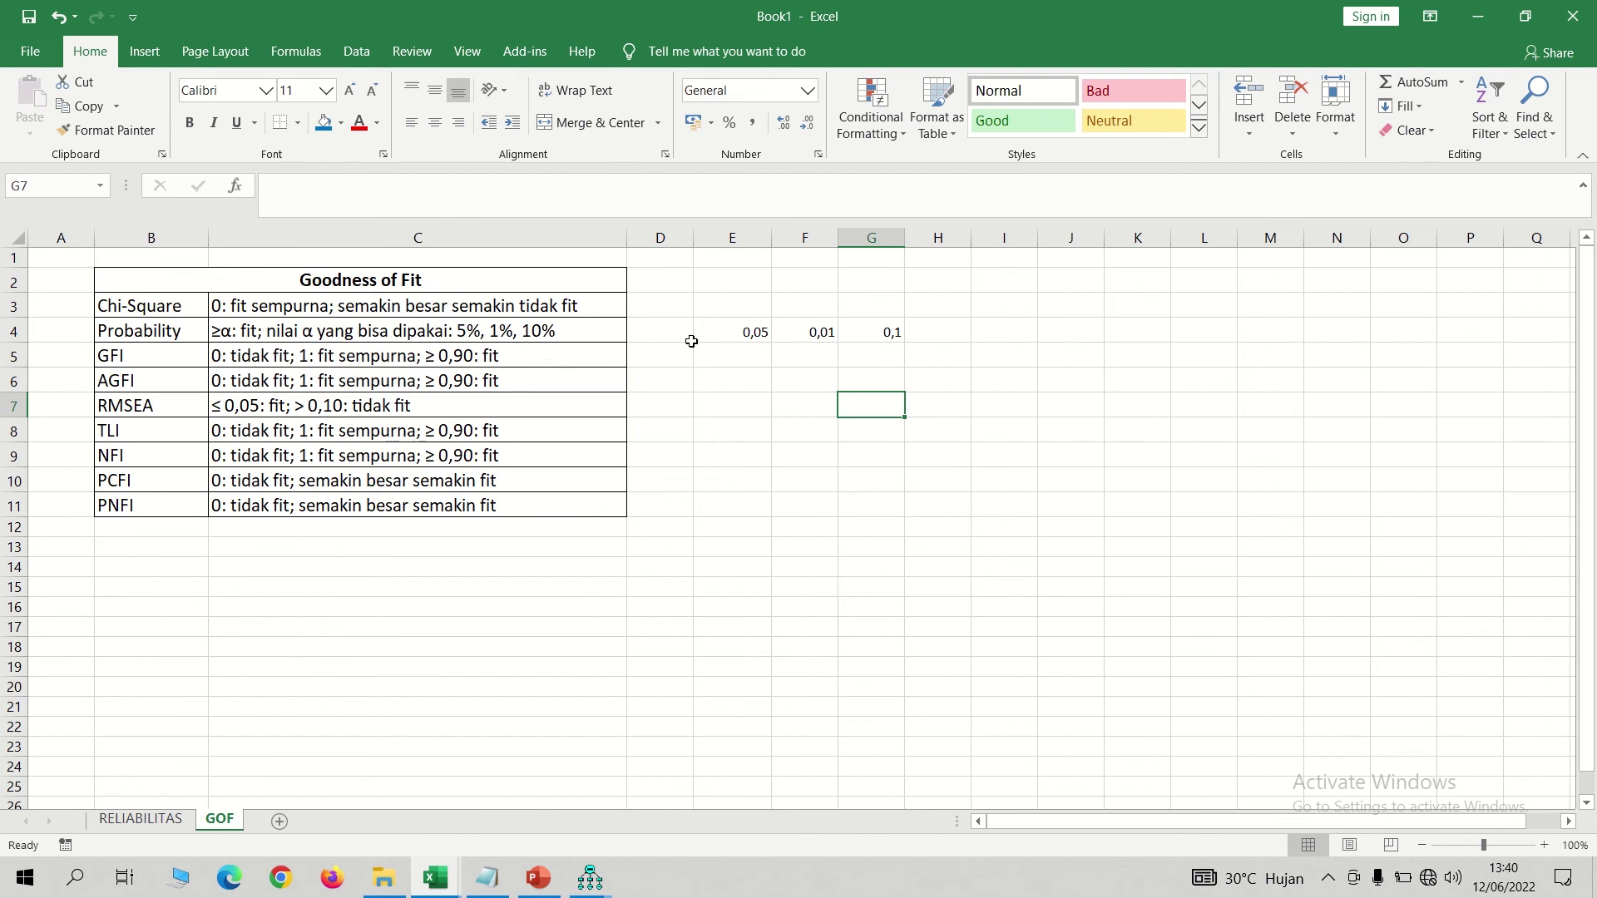
Step: Review the alpha decimals in E4, F4 and G4 and compare them with the Probability on the Amos path diagram
{"action": "left_click", "coordinate": [743, 331]}
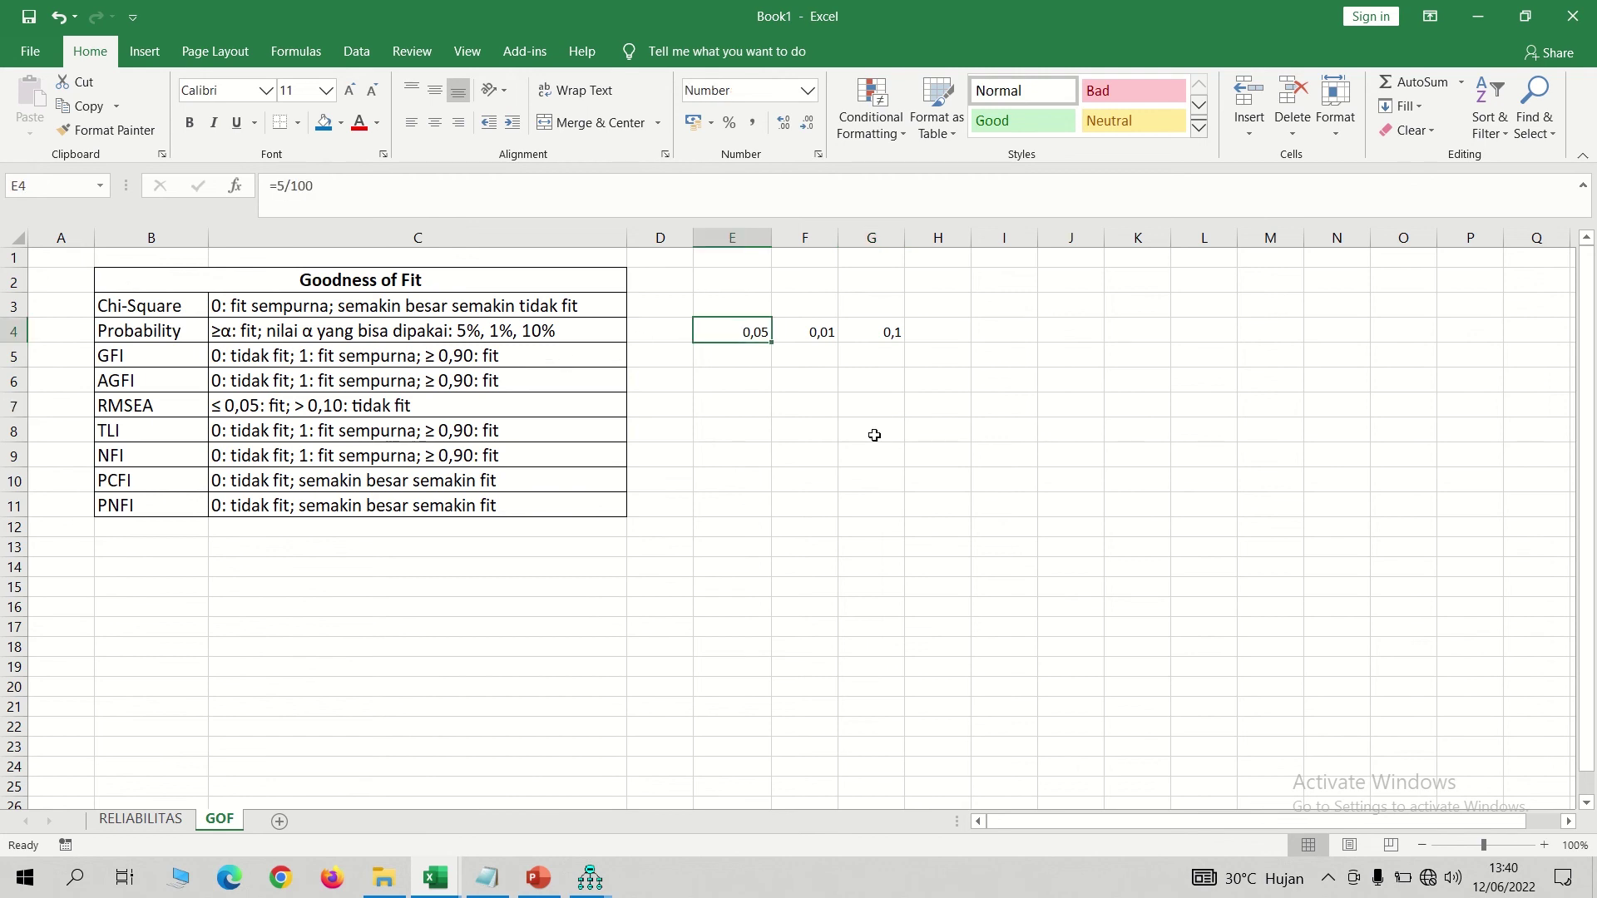
{"action": "left_click", "coordinate": [823, 329]}
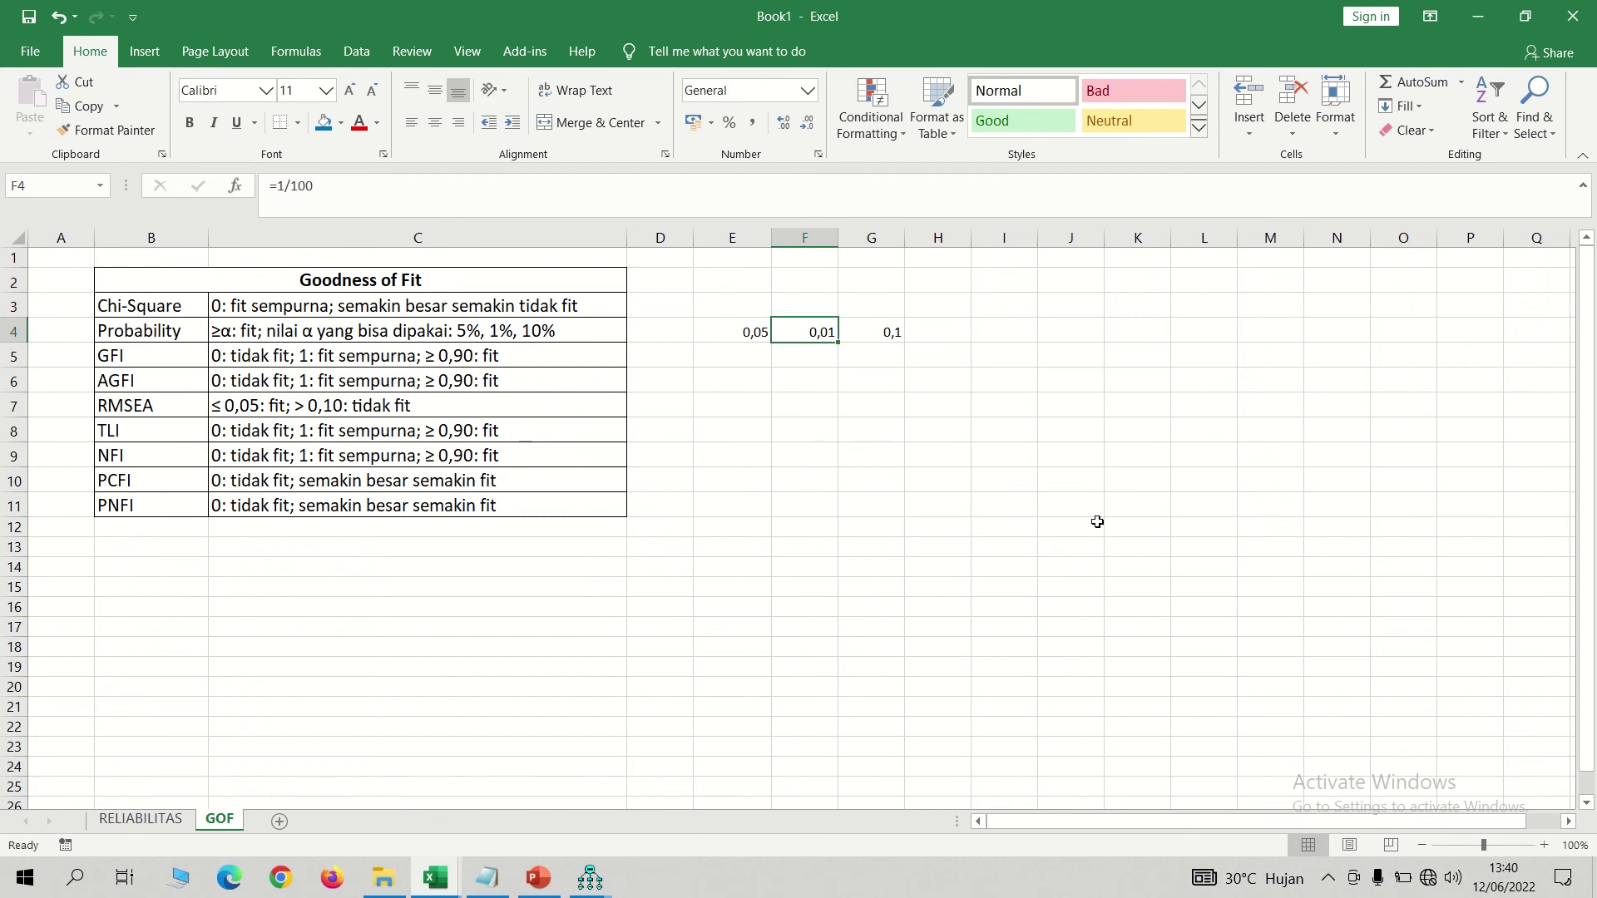
{"action": "left_click", "coordinate": [875, 327]}
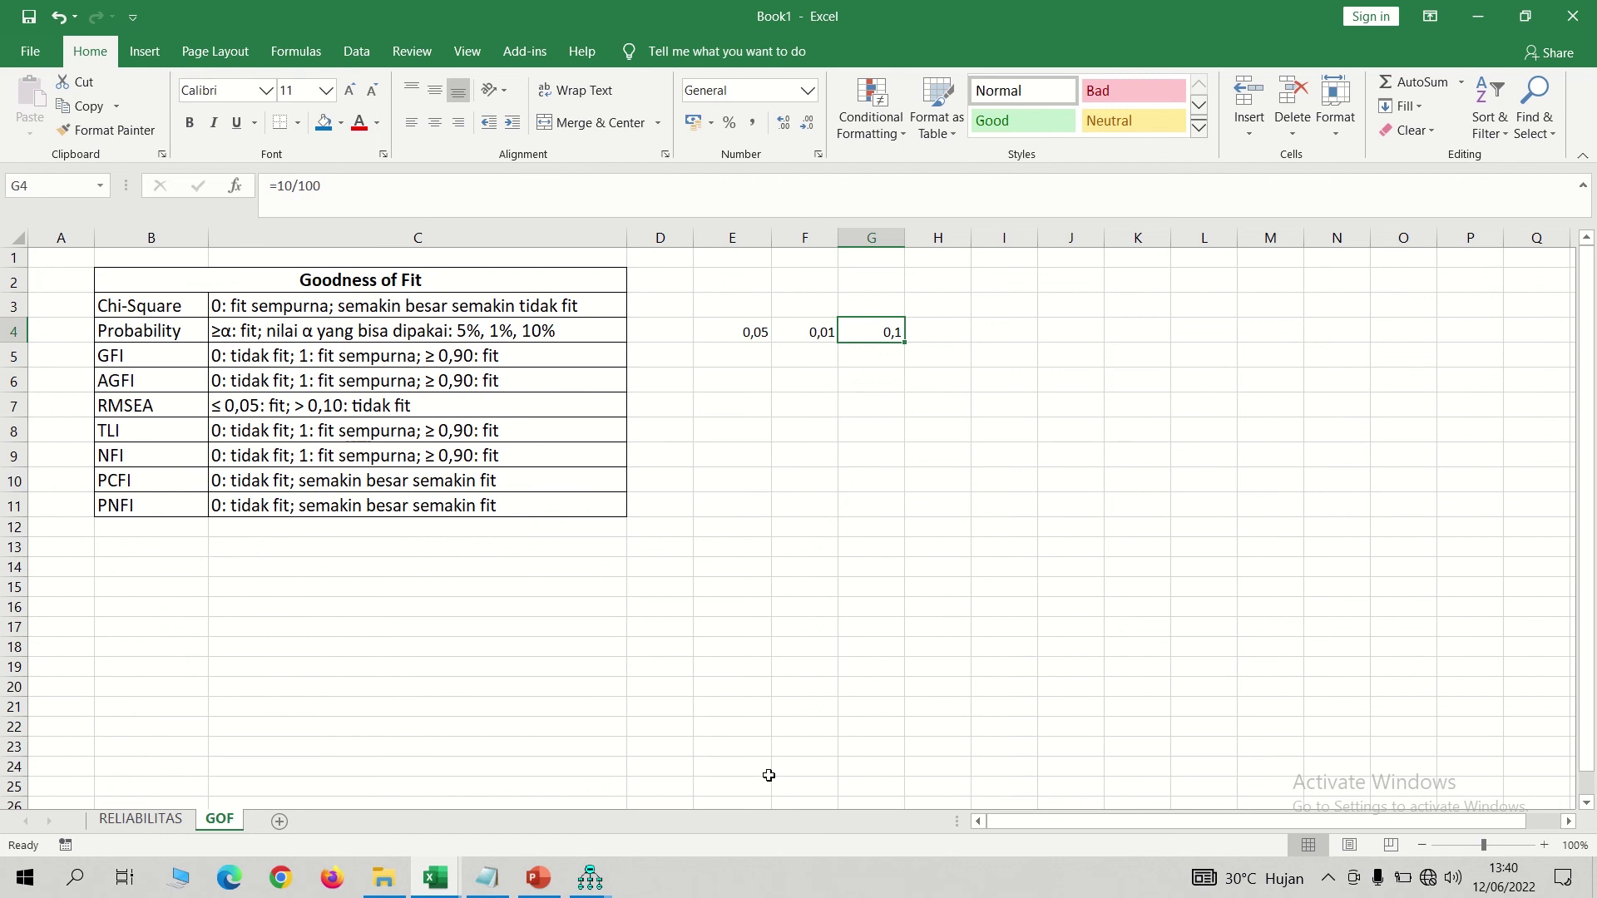
{"action": "mouse_move", "coordinate": [589, 878]}
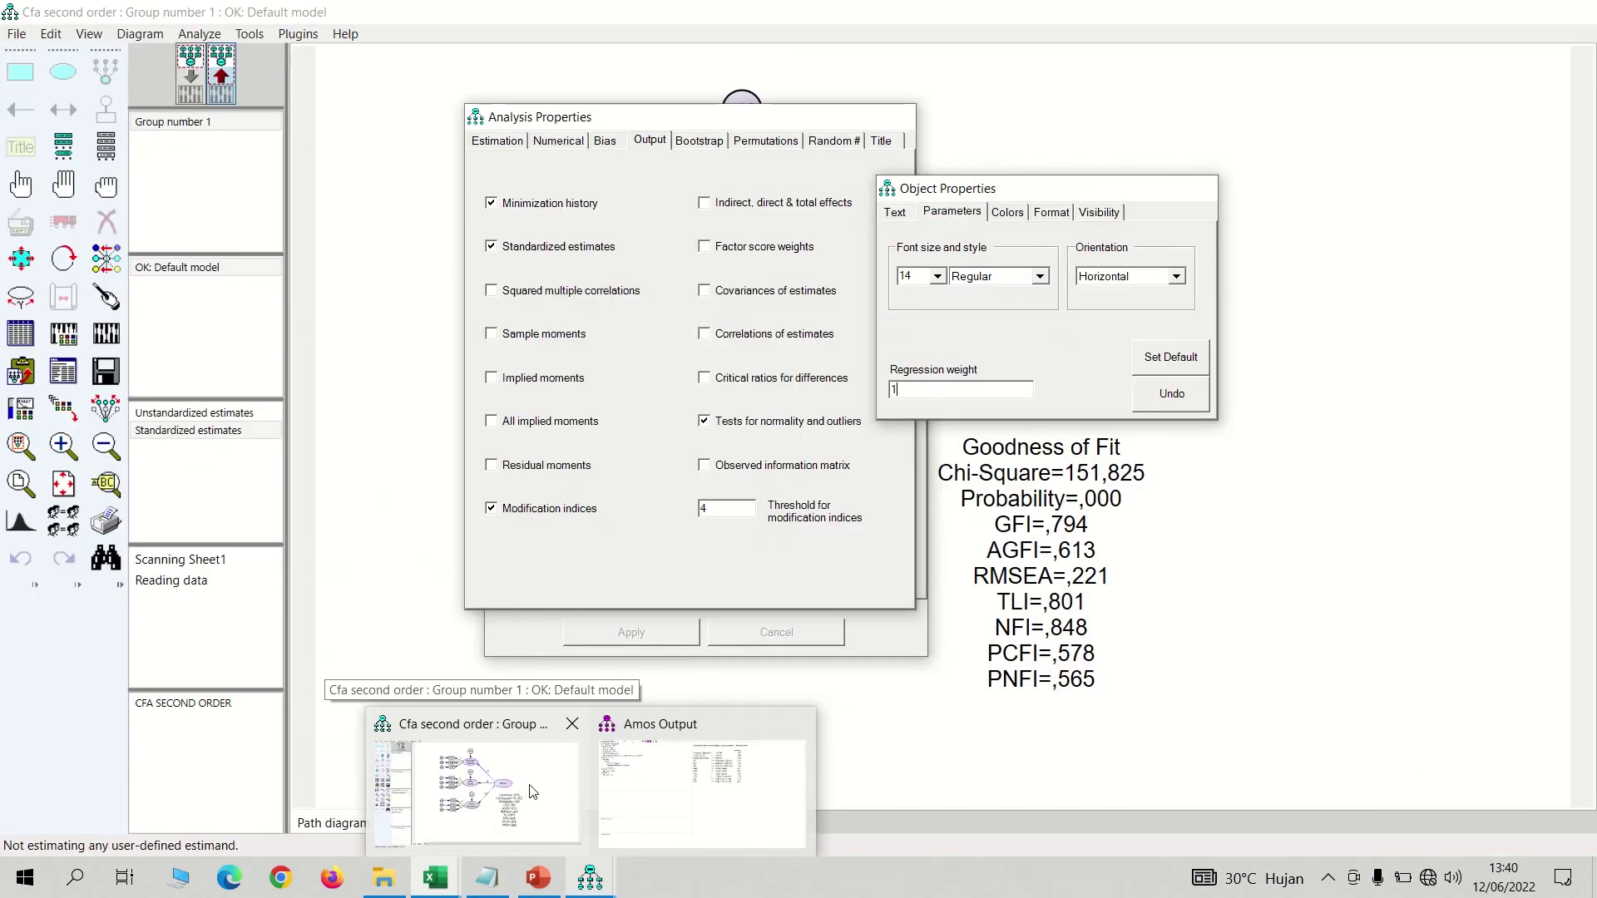
{"action": "left_click", "coordinate": [532, 792]}
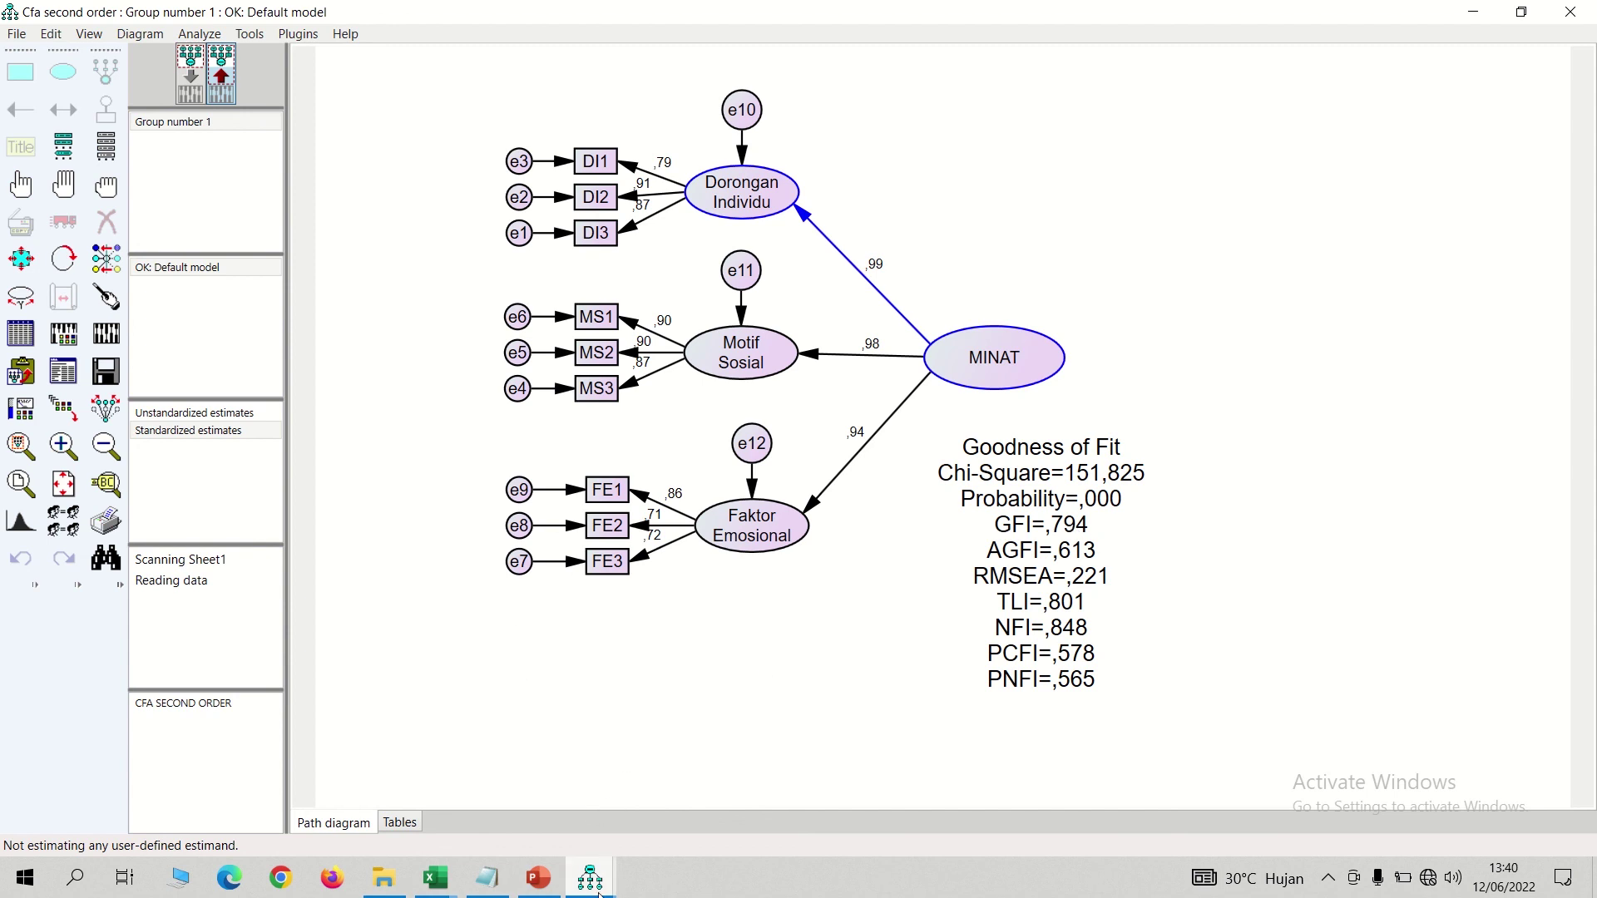
Step: Switch to the Amos Output window, review Model Fit, and display the Covariances table of the modification indices
{"action": "mouse_move", "coordinate": [592, 882]}
{"action": "left_click", "coordinate": [714, 773]}
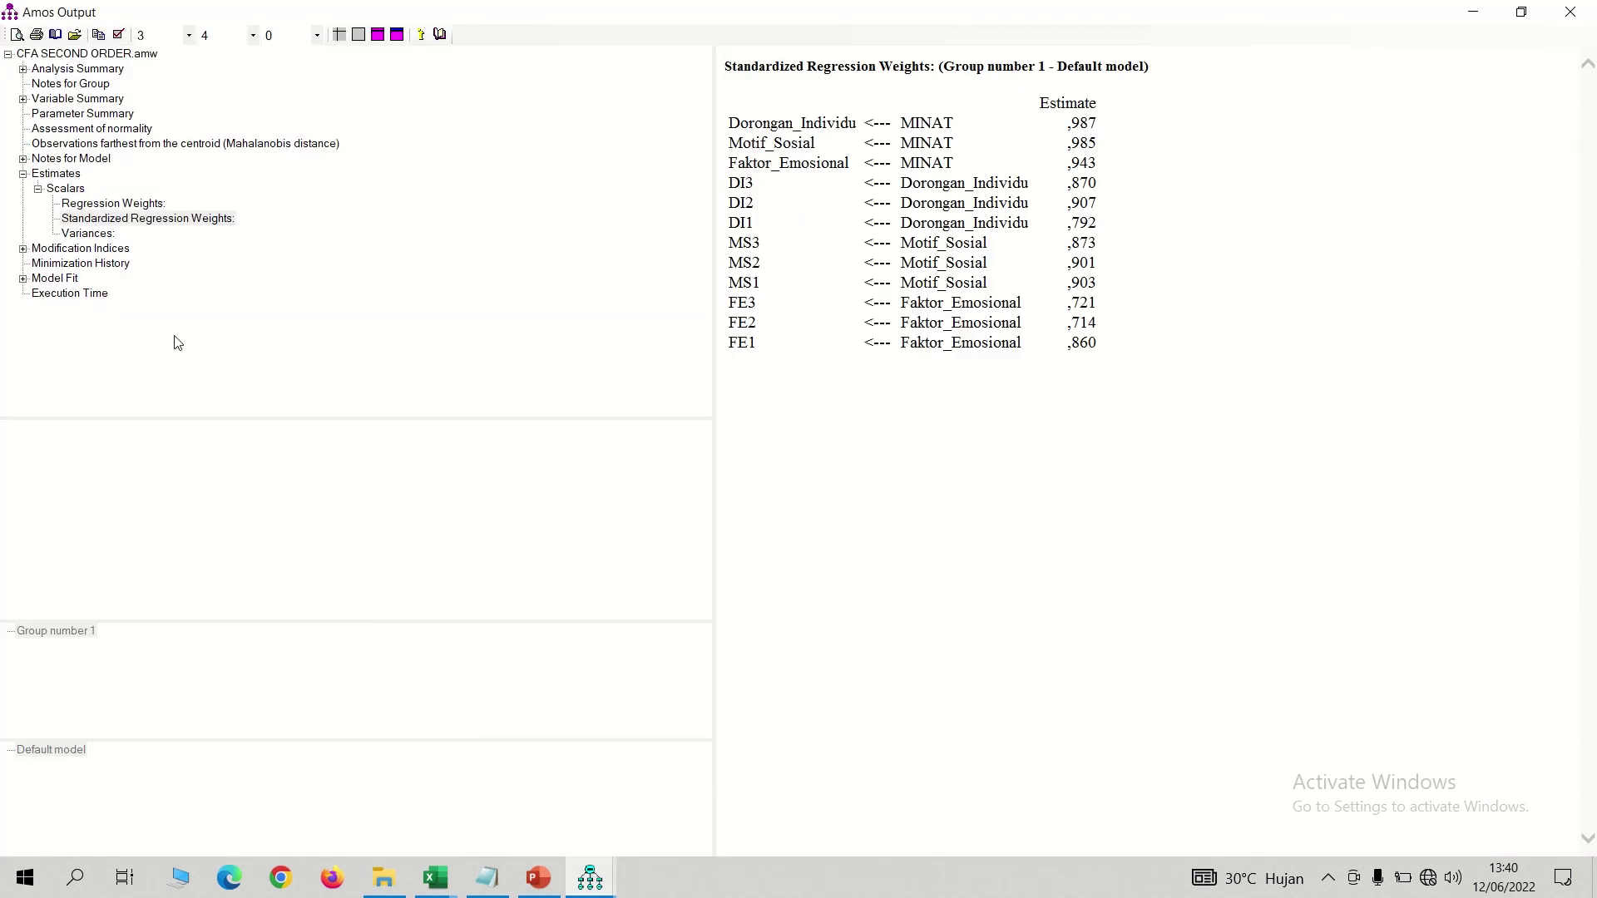
{"action": "left_click", "coordinate": [67, 280]}
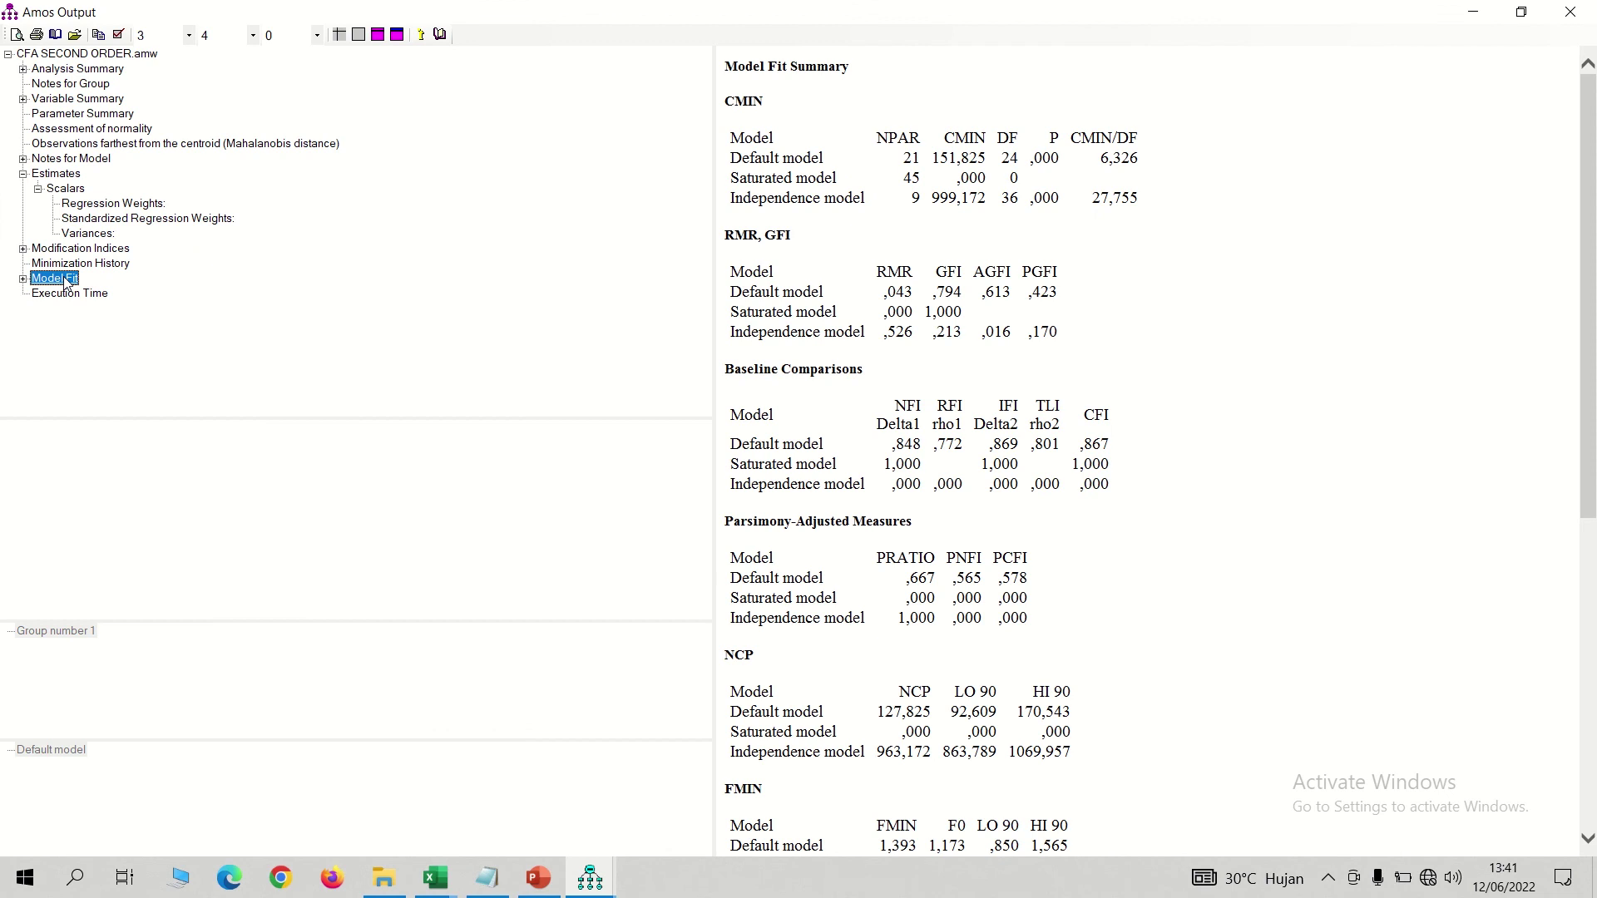
{"action": "left_click_drag", "start_coordinate": [1588, 283], "coordinate": [1218, 335]}
{"action": "left_click", "coordinate": [23, 249]}
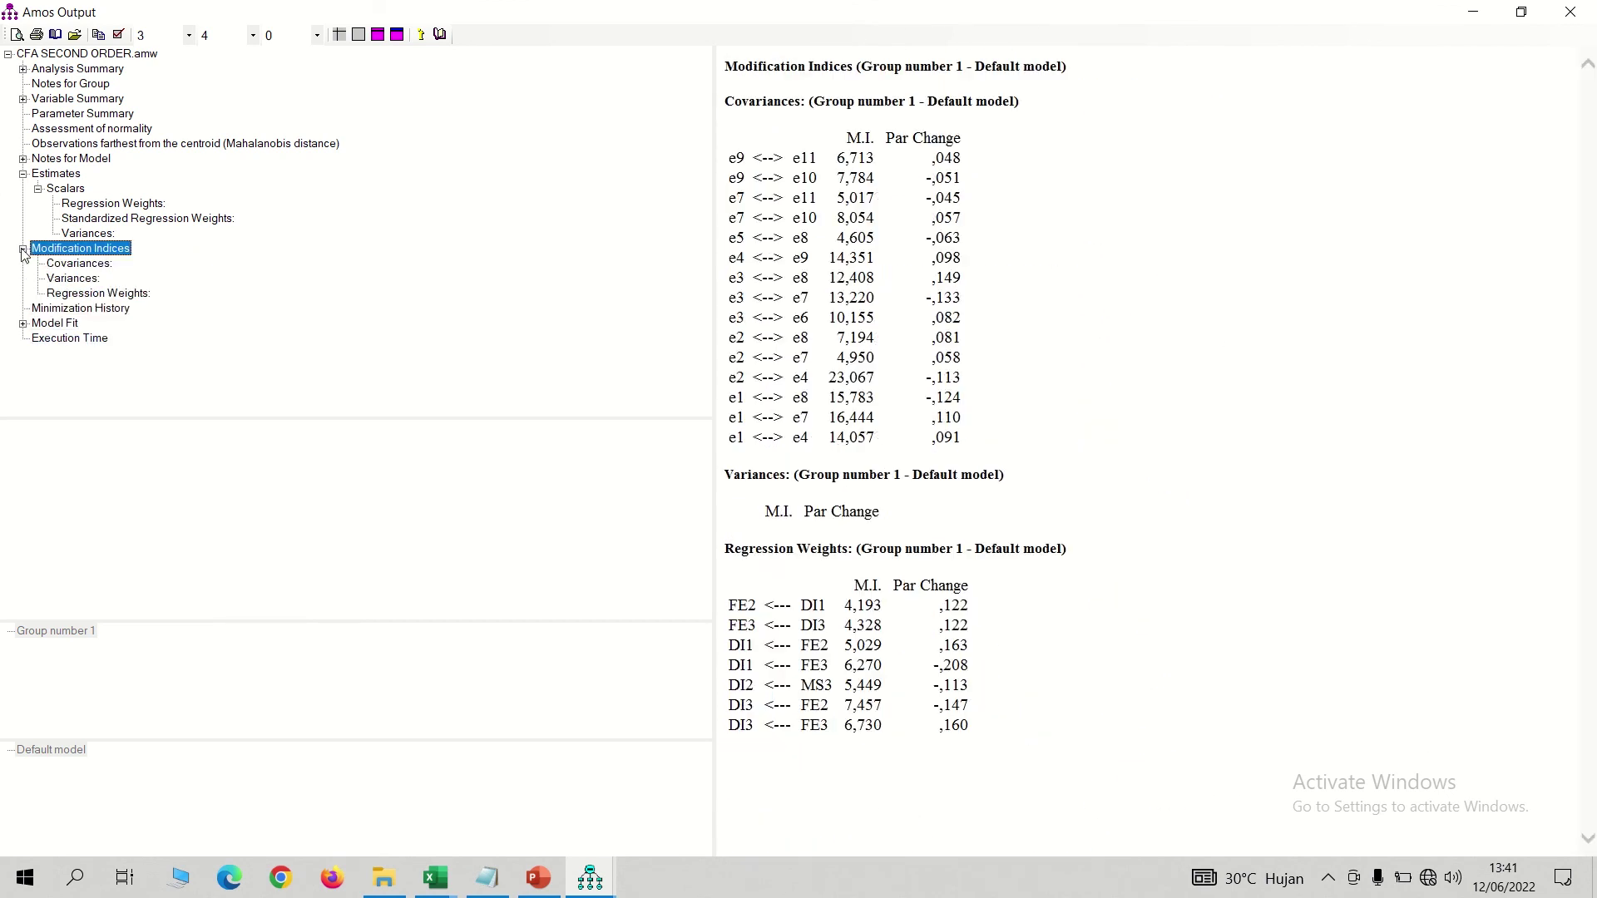
{"action": "left_click", "coordinate": [65, 264]}
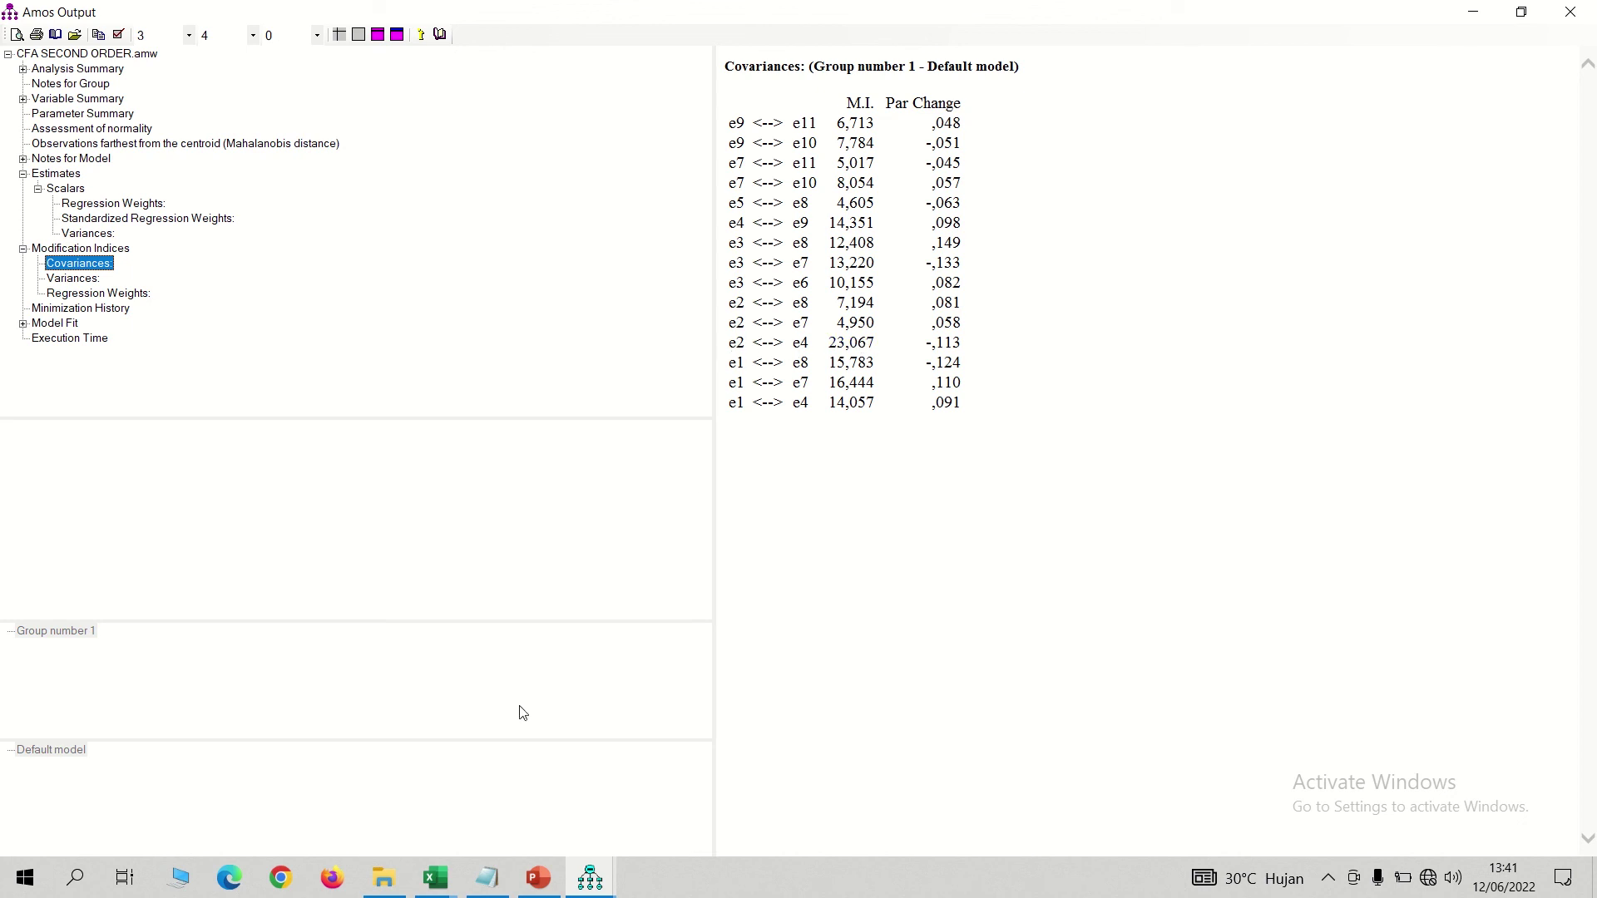
Step: Return to the path diagram, show the input model, and draw a covariance between error terms e4 and e2
{"action": "key", "text": "alt+Tab"}
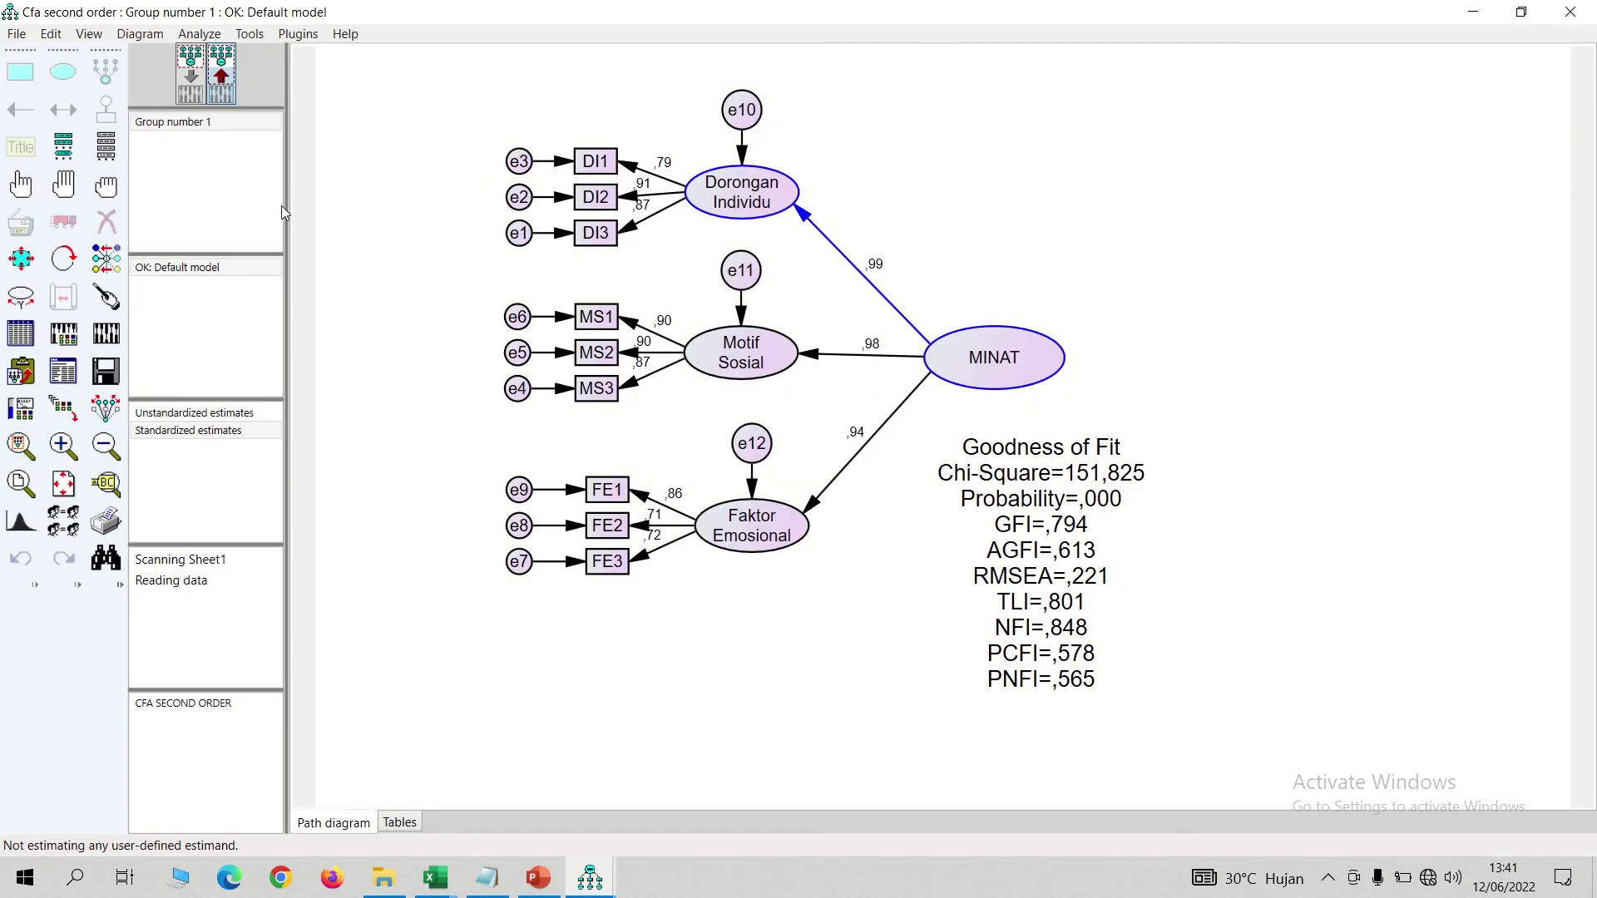
{"action": "left_click", "coordinate": [185, 68]}
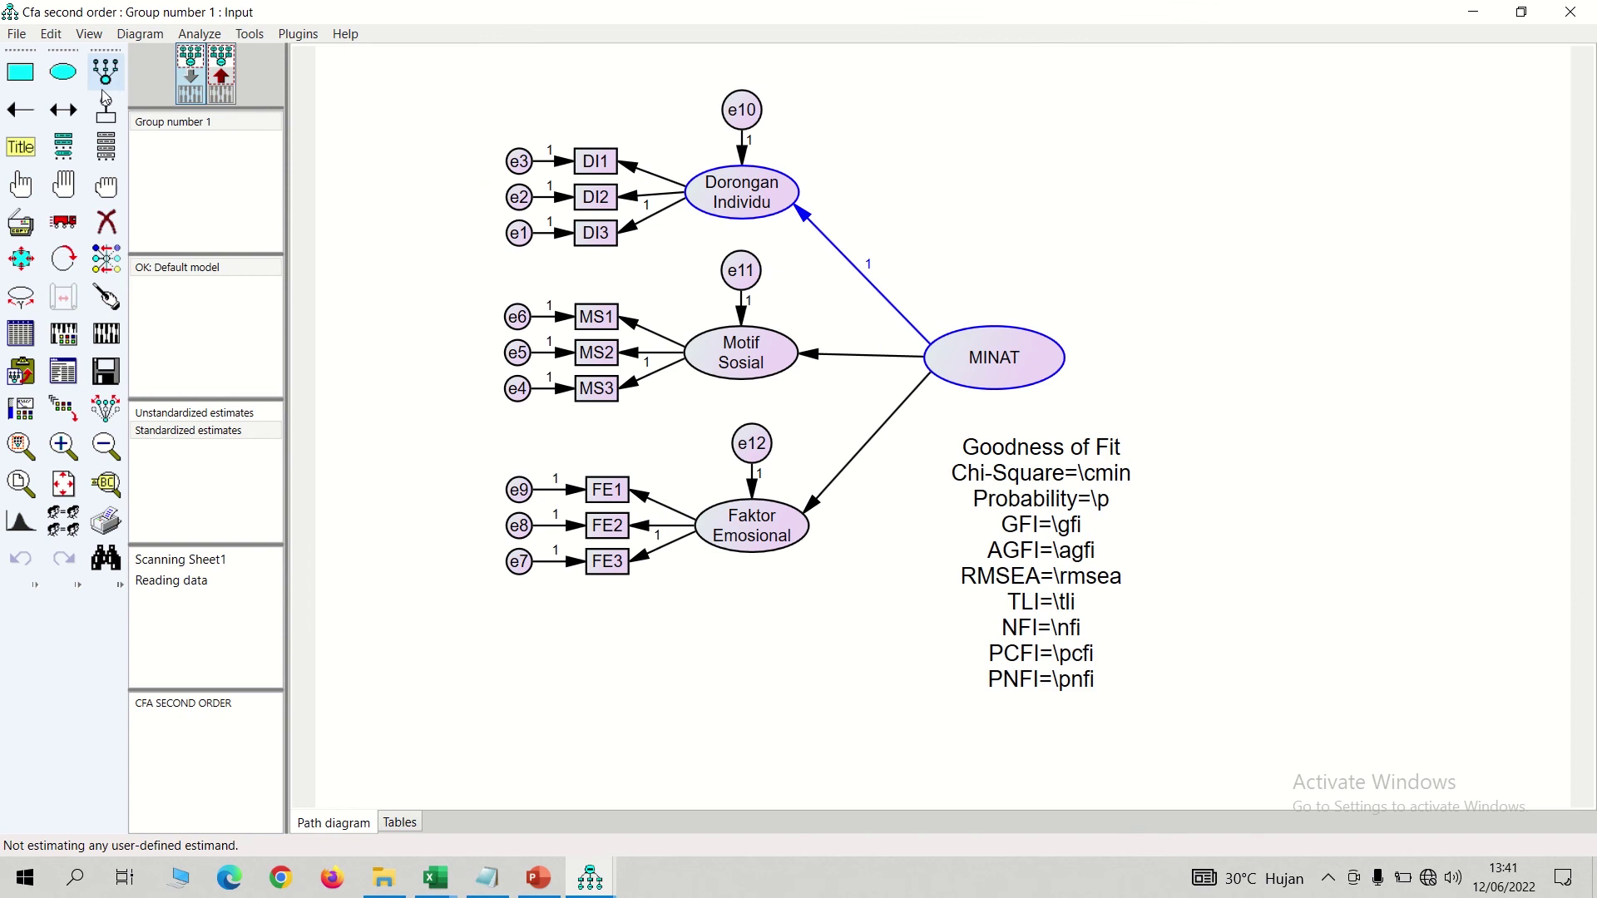
{"action": "left_click", "coordinate": [77, 122]}
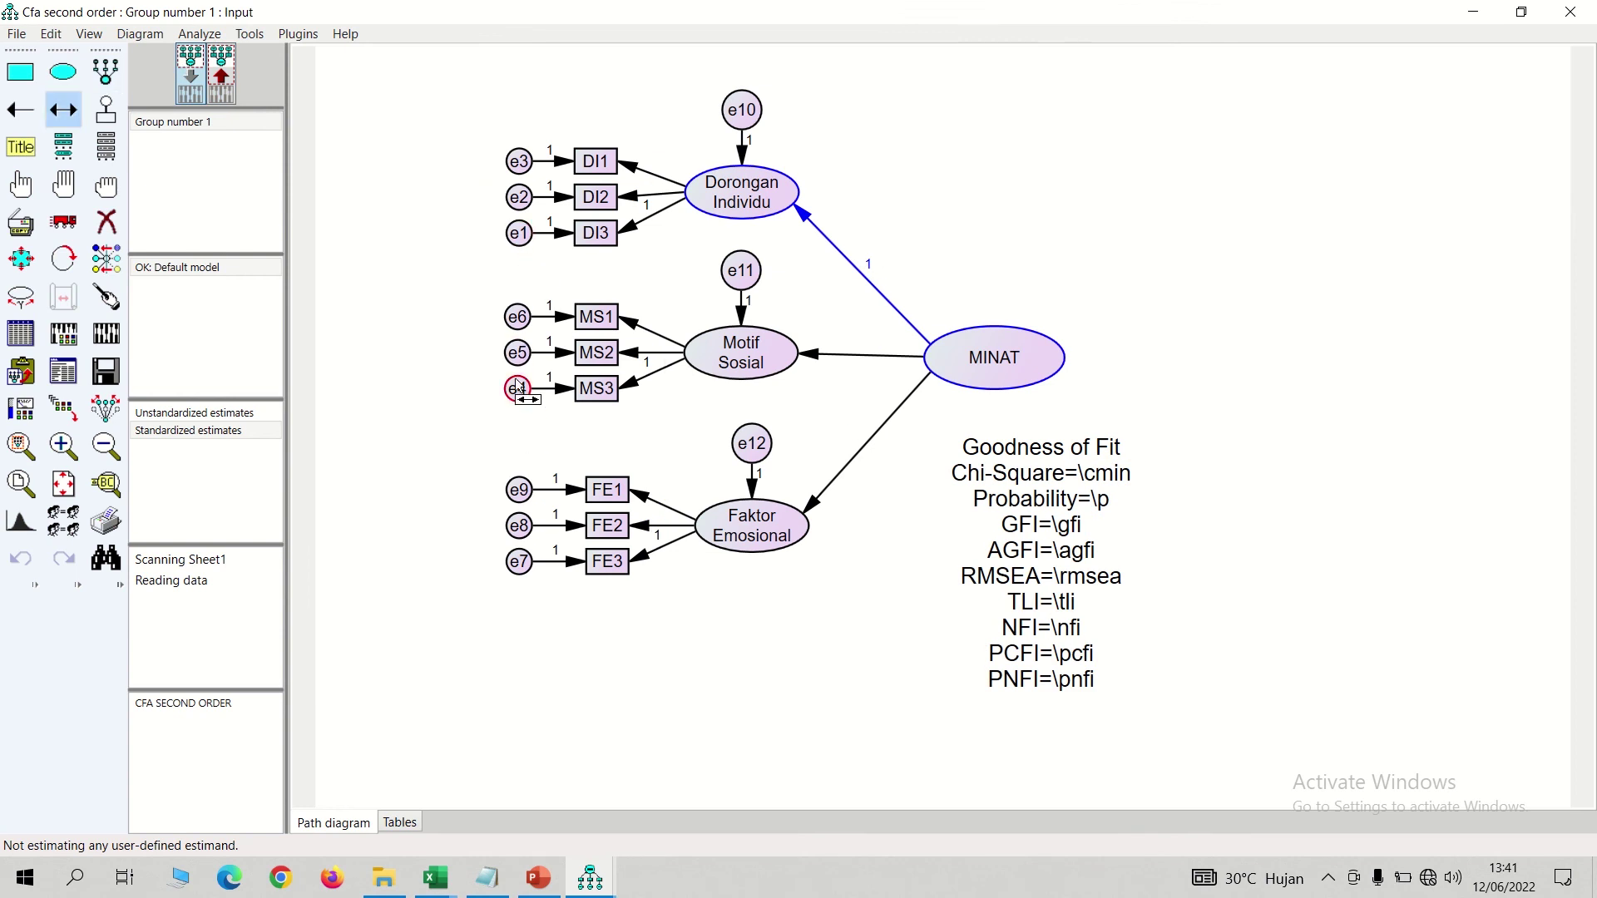
{"action": "left_click_drag", "start_coordinate": [517, 388], "coordinate": [494, 211]}
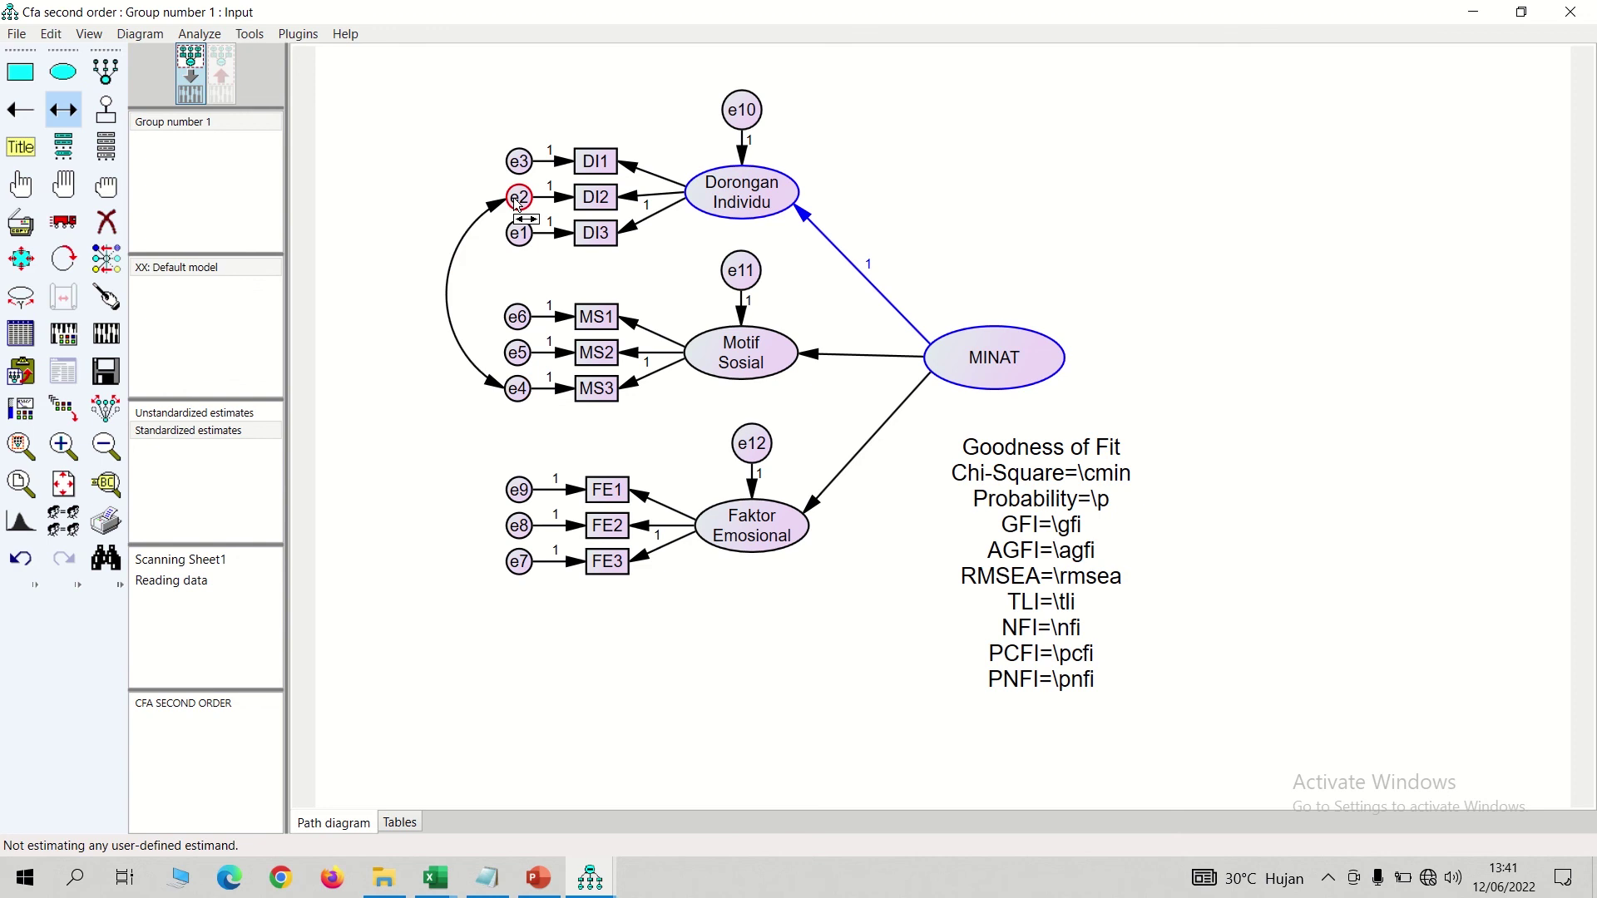
Step: Check the covariance modification indices and draw a covariance between error terms e7 and e1 on the path diagram
{"action": "key", "text": "alt+Tab"}
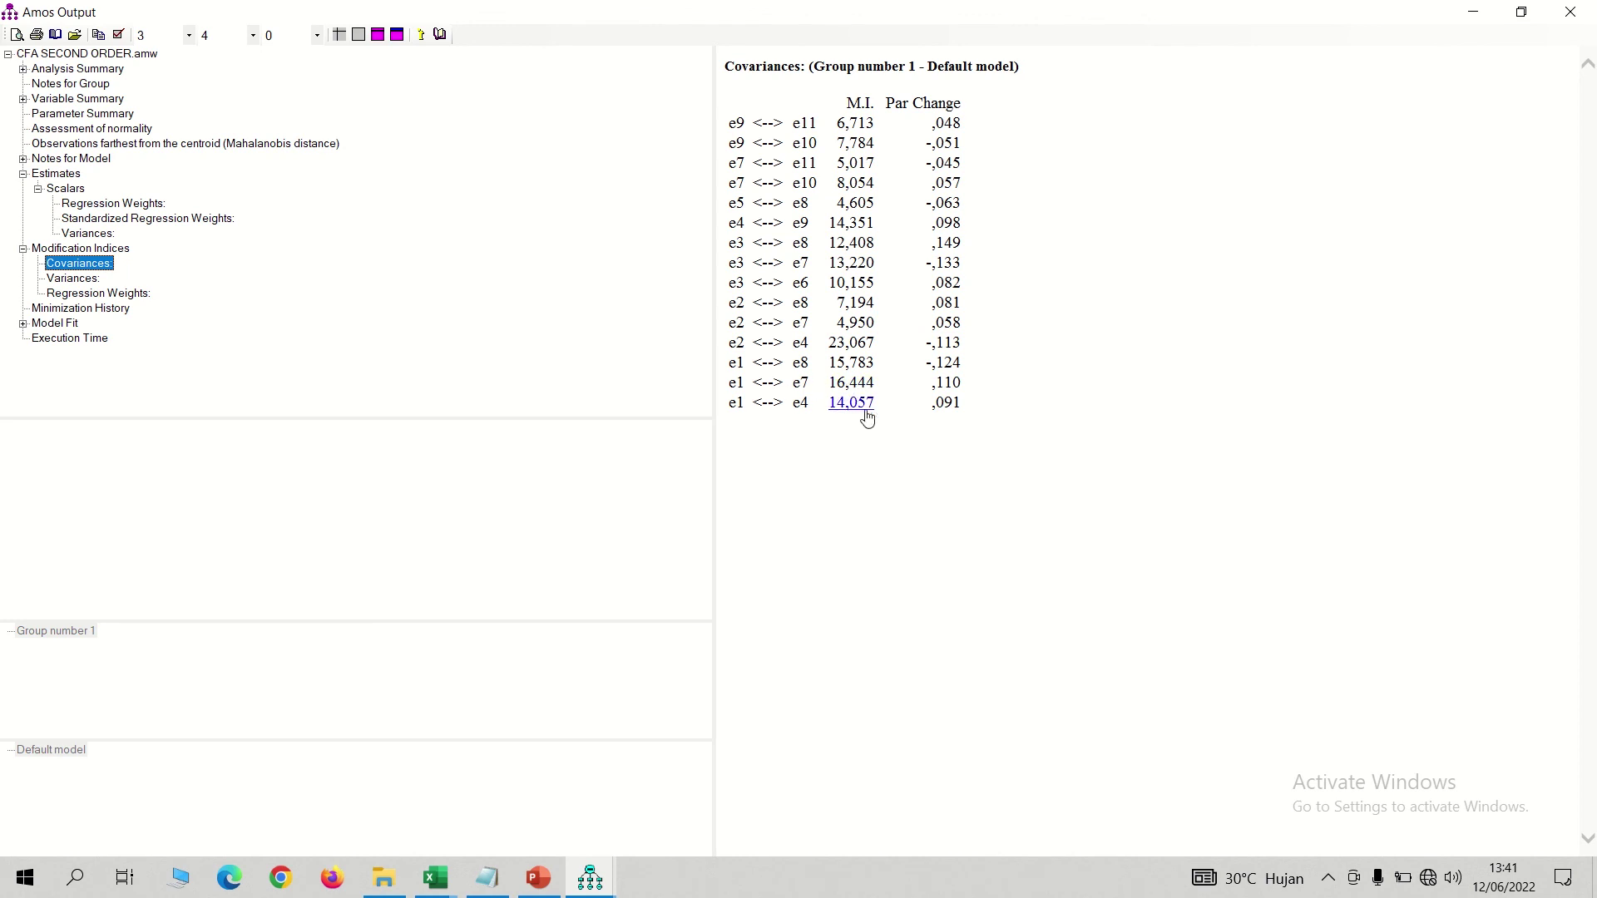
{"action": "key", "text": "alt+Tab"}
{"action": "mouse_move", "coordinate": [519, 568]}
{"action": "left_mouse_down"}
{"action": "mouse_move", "coordinate": [457, 346]}
{"action": "mouse_move", "coordinate": [522, 241]}
{"action": "left_mouse_up"}
Step: Following the modification indices, add covariances between e1 and e8, e4 and e9, and e1 and e4 on the path diagram
{"action": "key", "text": "alt+Tab"}
{"action": "left_click", "coordinate": [850, 363]}
{"action": "left_click", "coordinate": [852, 223]}
{"action": "left_click", "coordinate": [850, 403]}
{"action": "key", "text": "alt+Tab"}
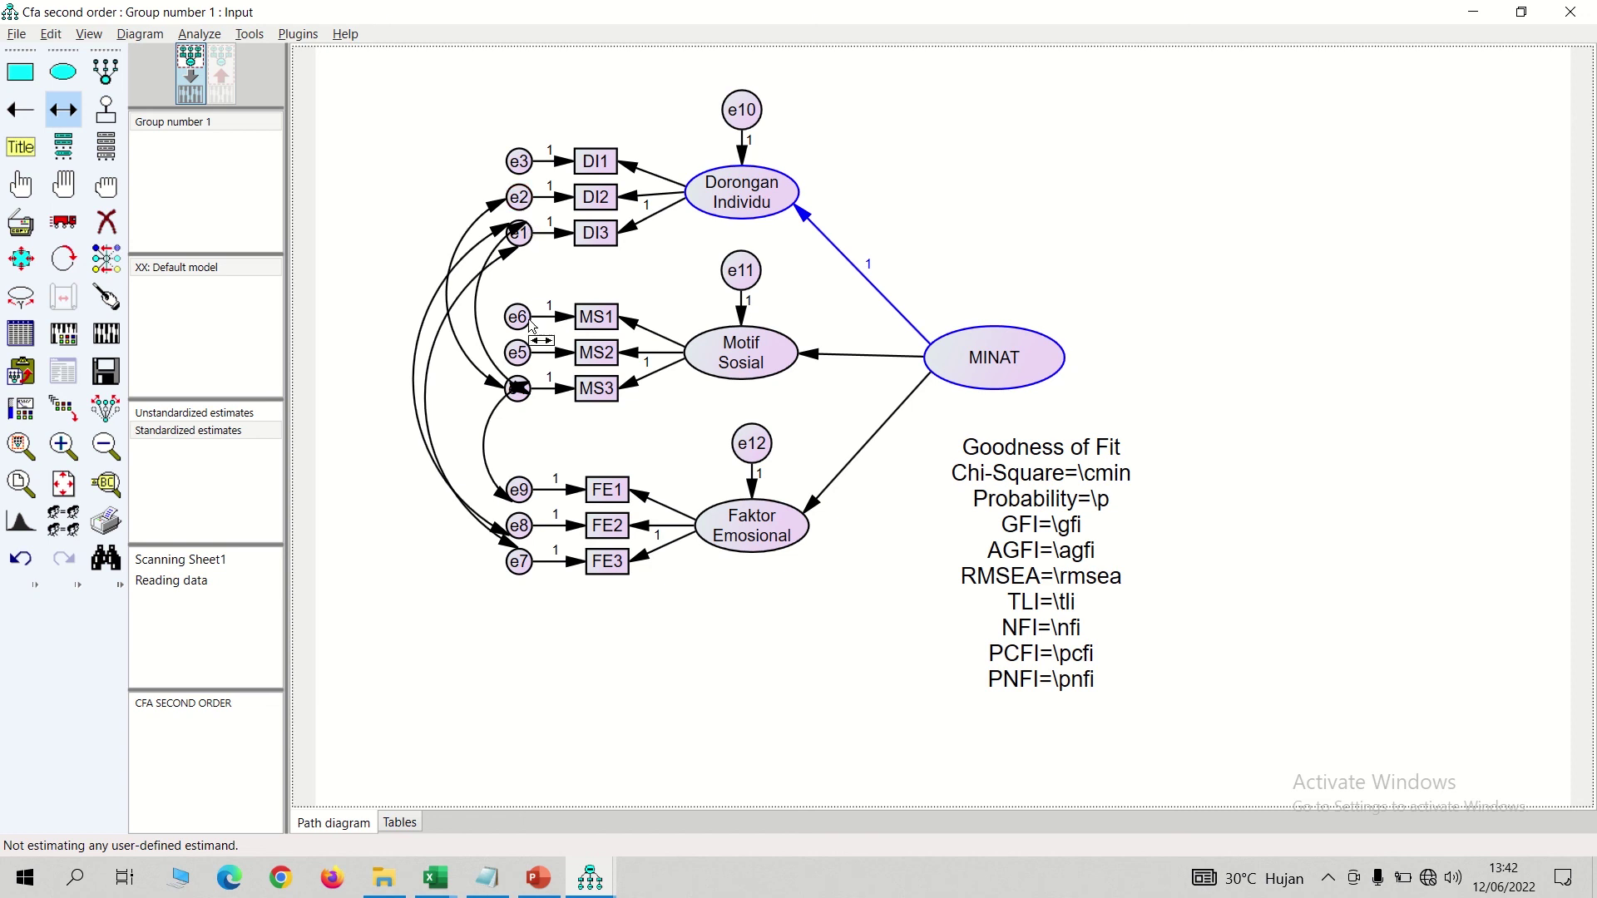
Step: Draw covariances from e7 to e3 and from e8 to e3, checking the pairs against the modification indices
{"action": "left_click_drag", "start_coordinate": [520, 561], "coordinate": [521, 165]}
{"action": "key", "text": "alt+Tab"}
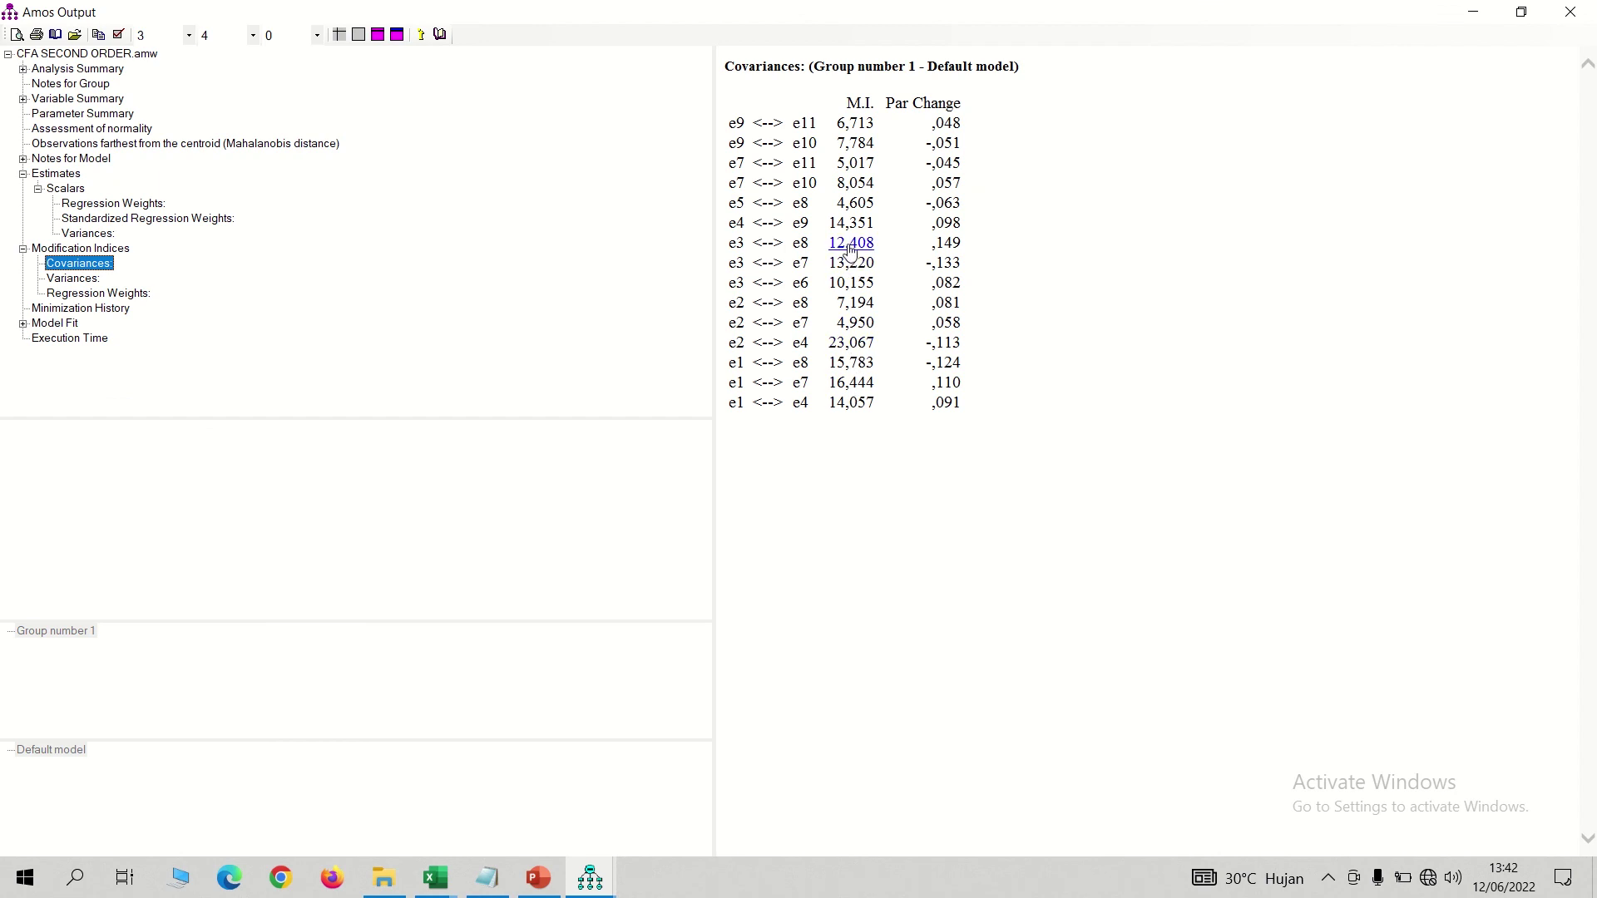
{"action": "key", "text": "alt+Tab"}
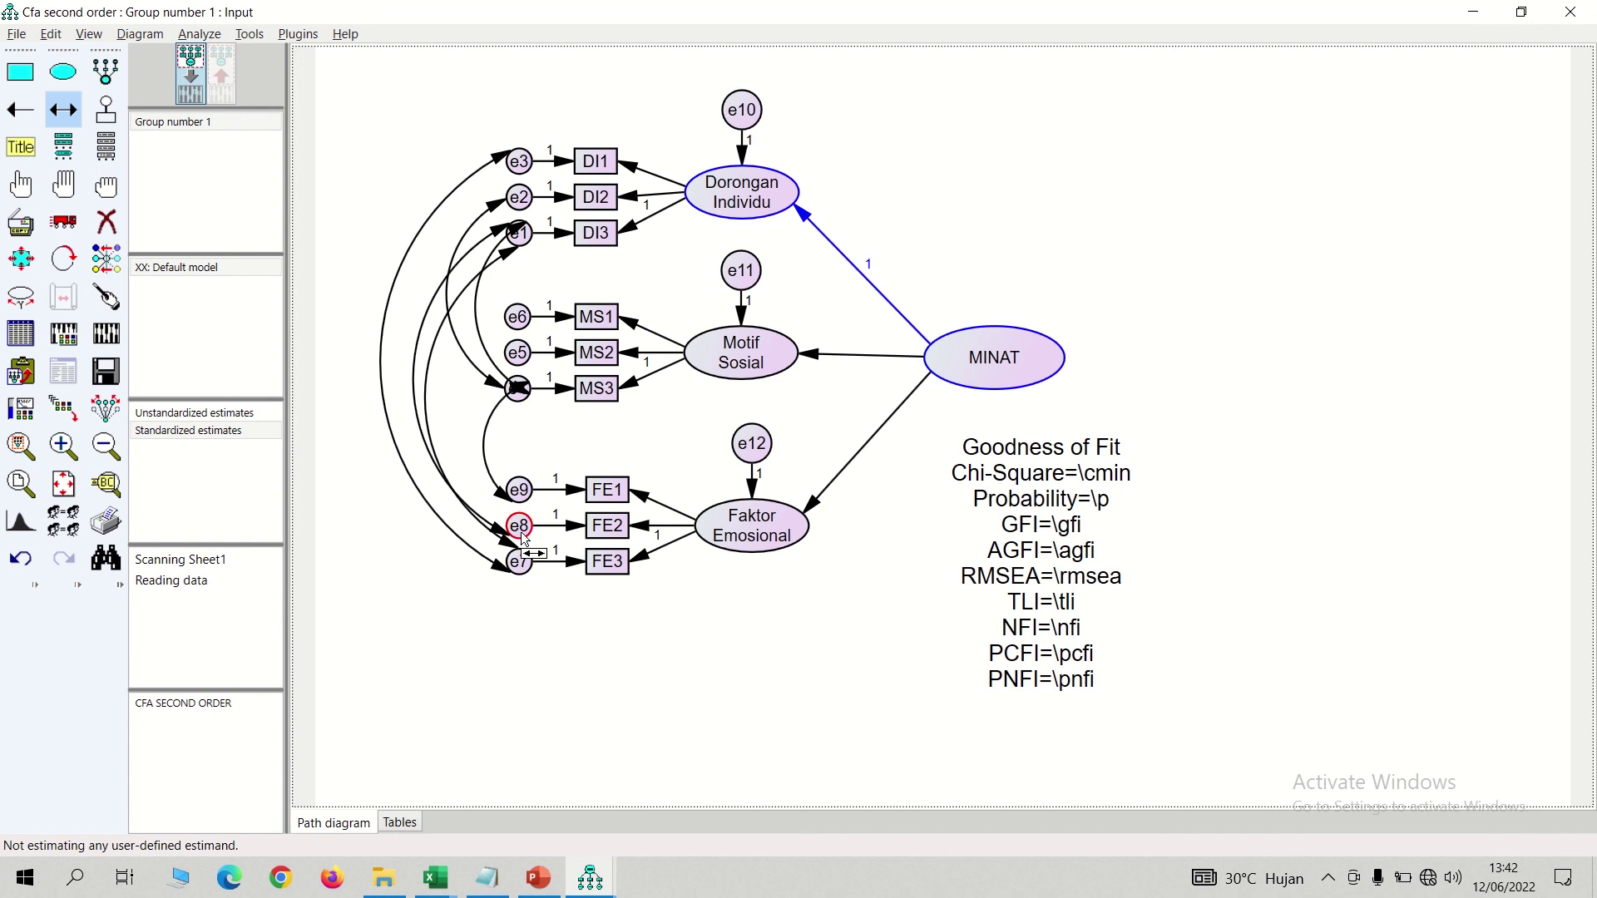
{"action": "left_click_drag", "start_coordinate": [523, 538], "coordinate": [527, 172]}
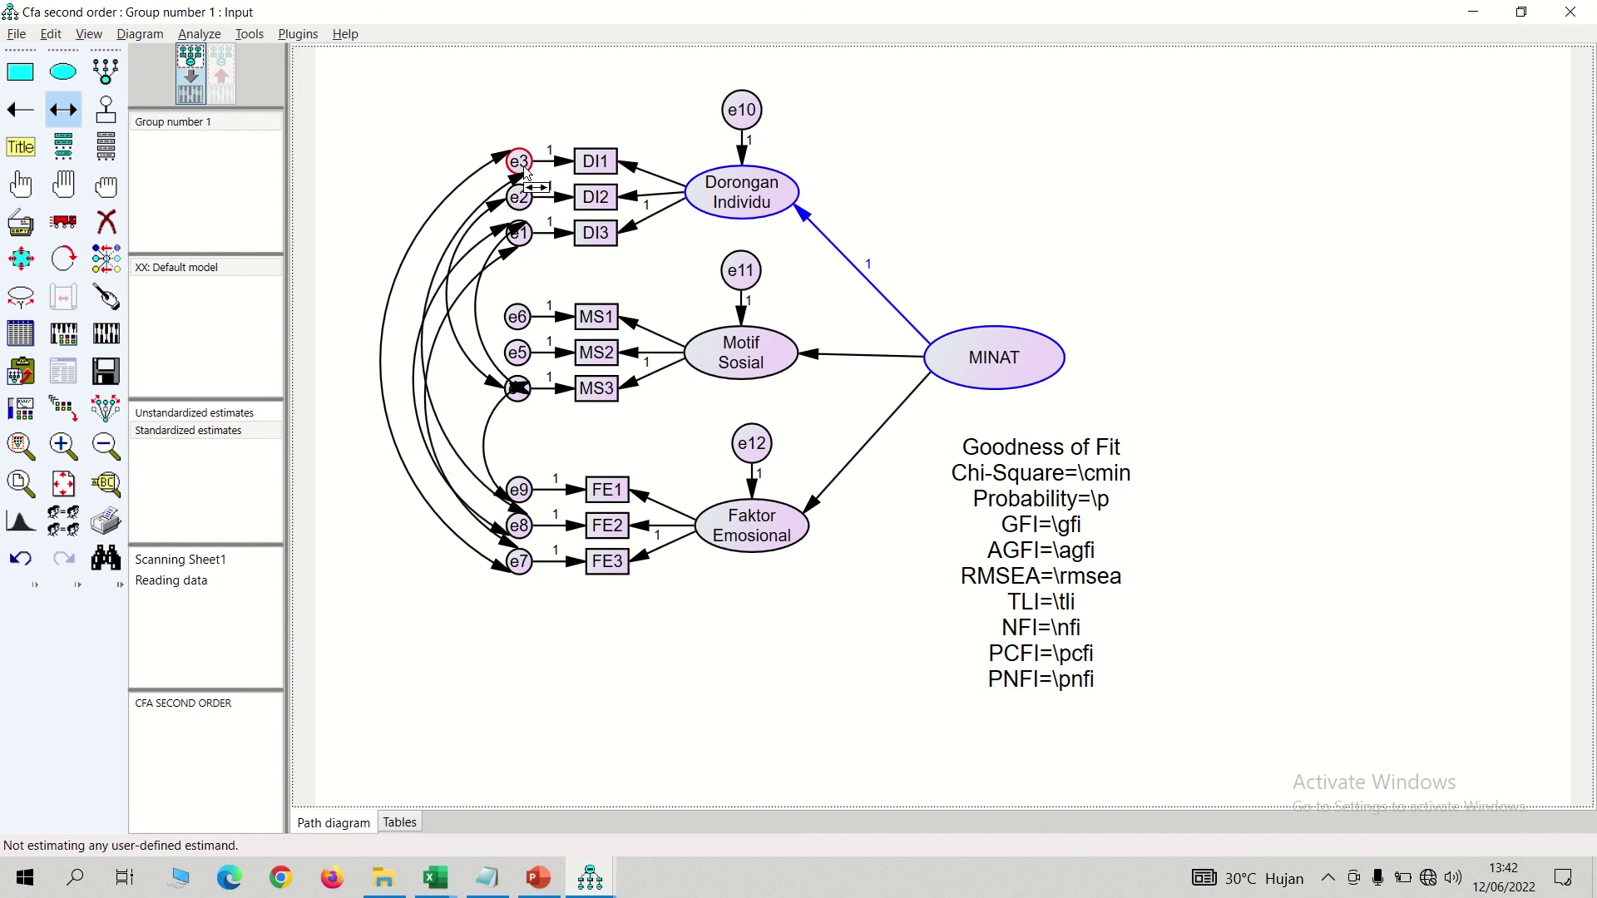
{"action": "key", "text": "alt+Tab"}
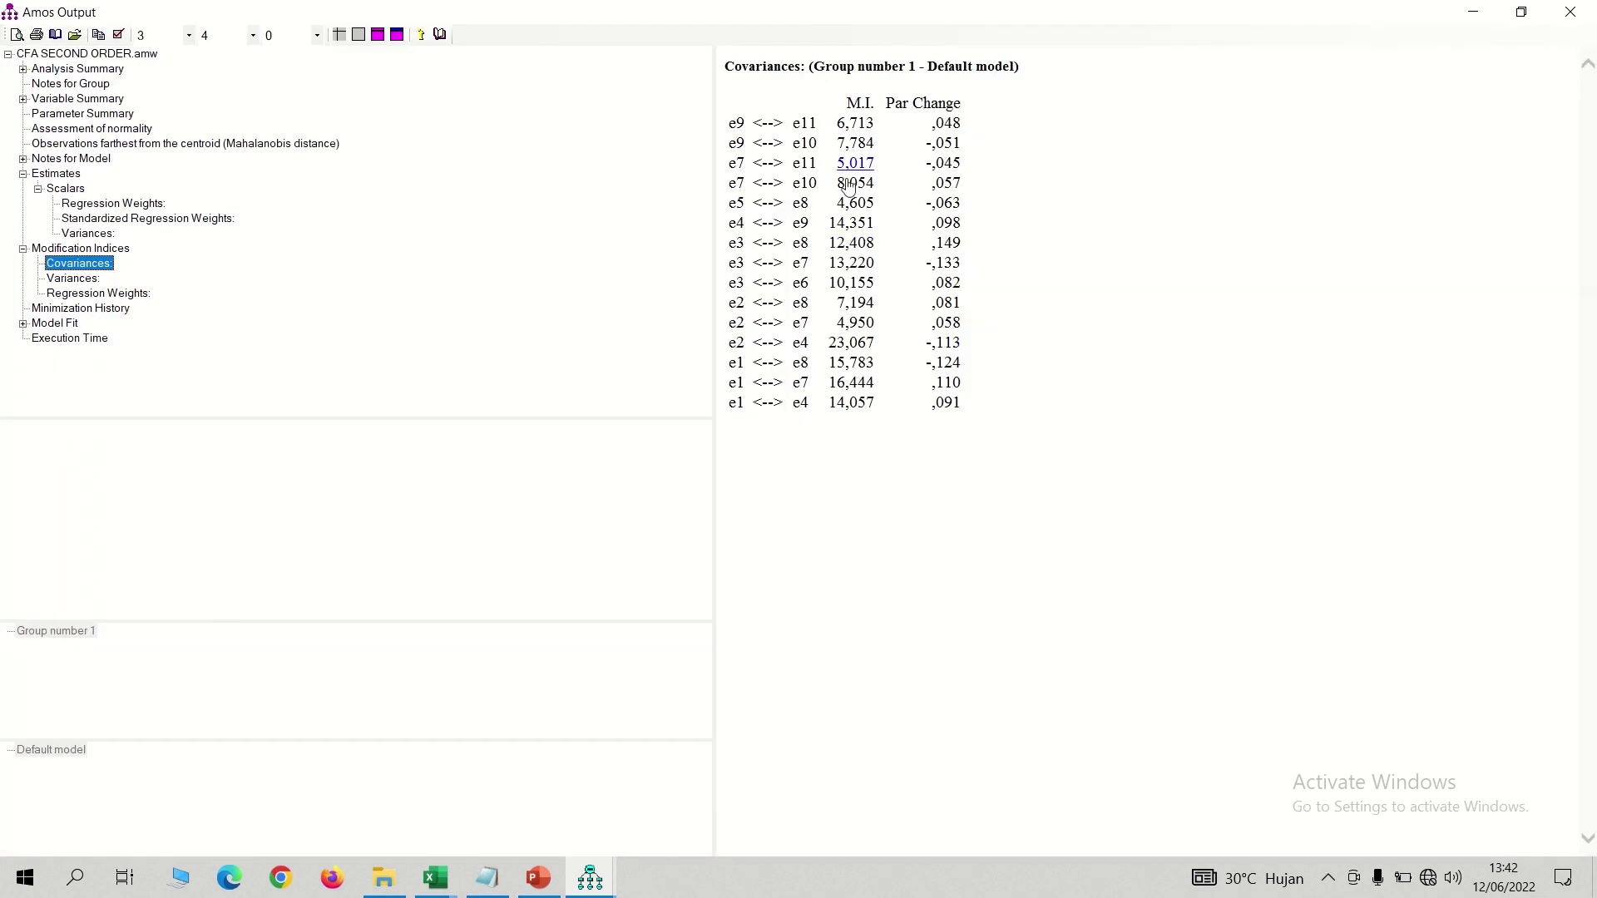